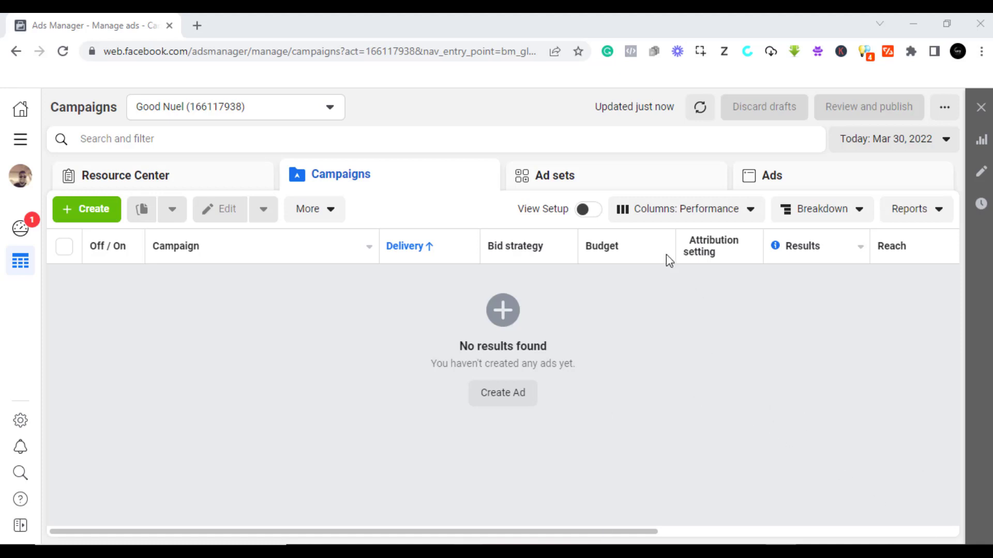
- Create a new ad campaign with Conversions as the campaign objective, leaving the optional campaign name unset
left_click(516, 402)
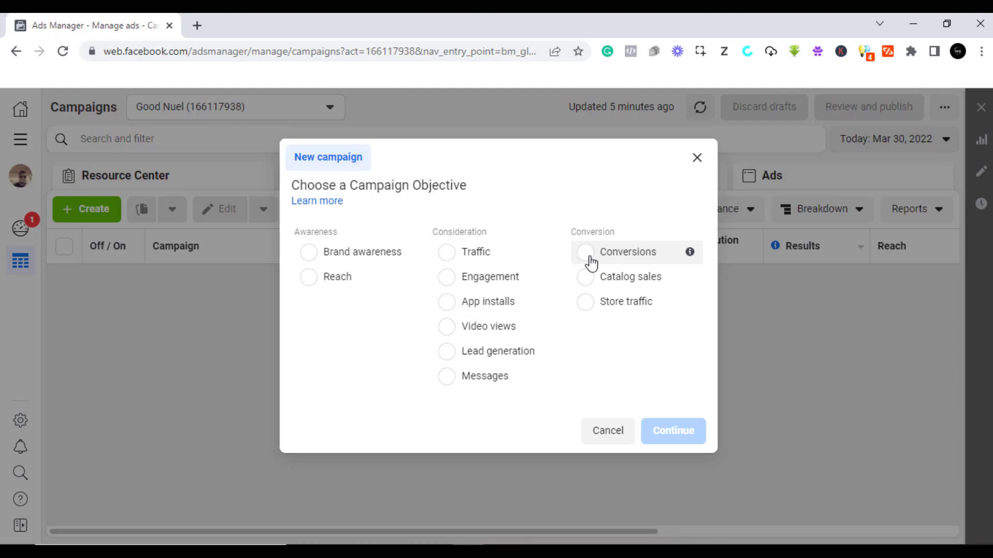
mouse_move(678, 308)
left_click(587, 253)
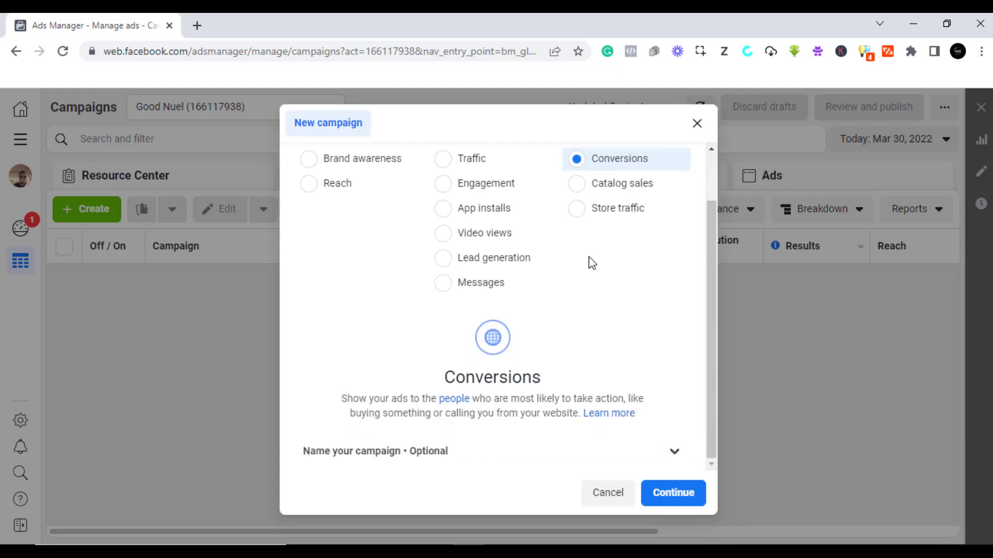
scroll(598, 248, "up", 1)
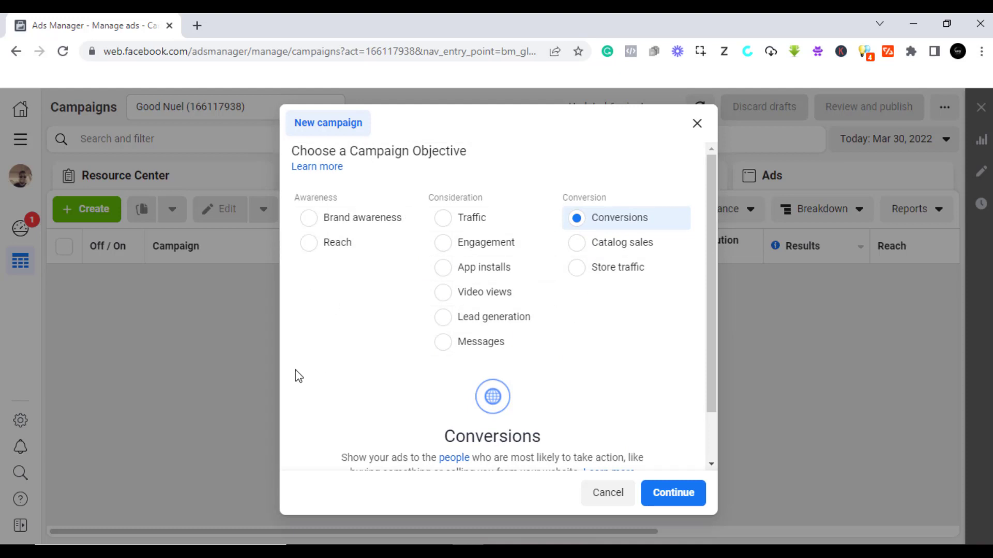
scroll(391, 381, "down", 2)
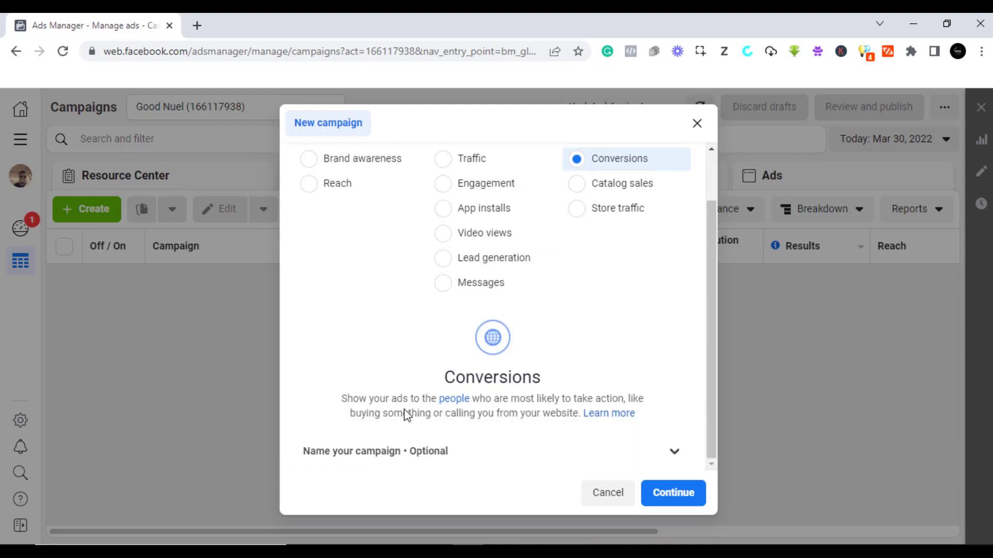
left_click(673, 494)
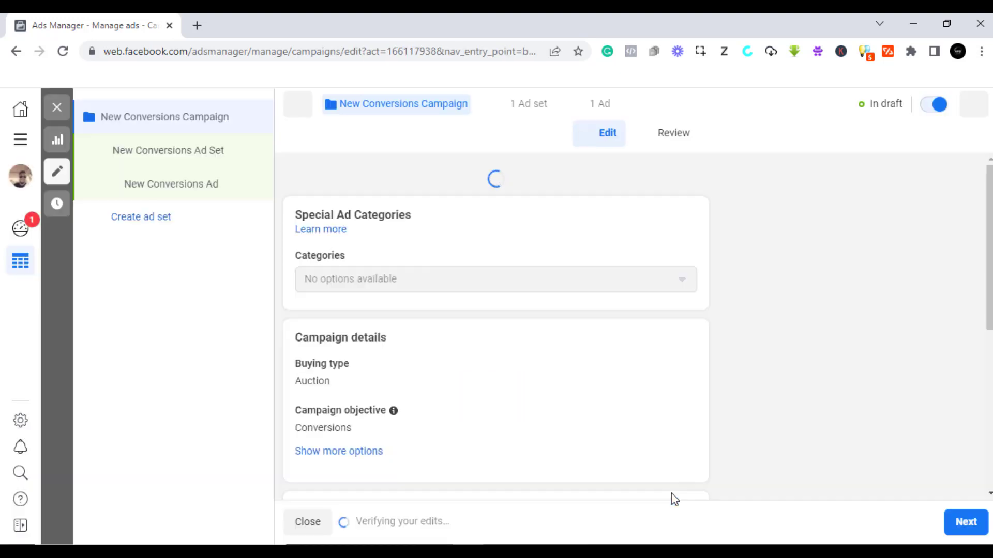
- Turn off Campaign Budget Optimization for the new campaign and continue to the ad set settings
scroll(410, 282, "down", 7)
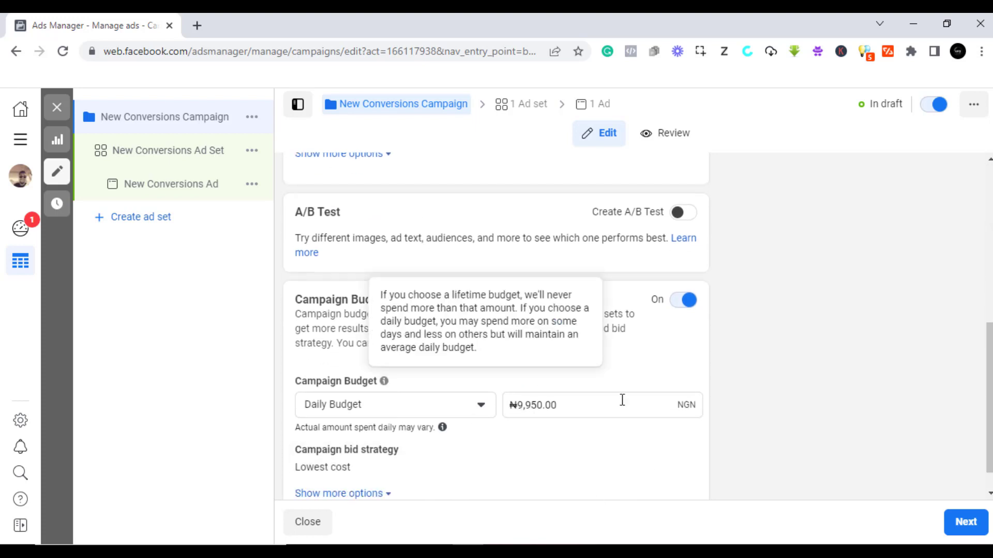
left_click(670, 306)
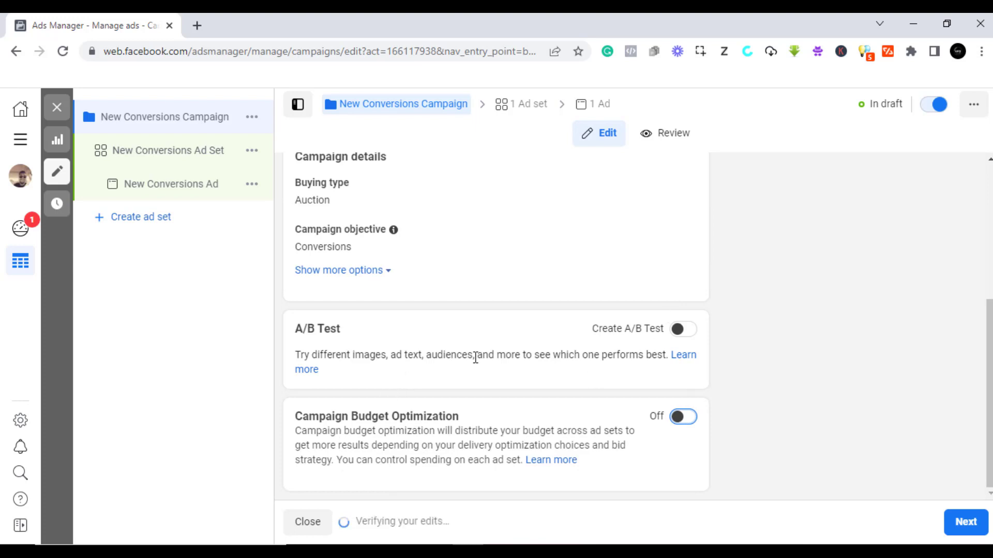
scroll(471, 347, "up", 3)
scroll(465, 362, "down", 3)
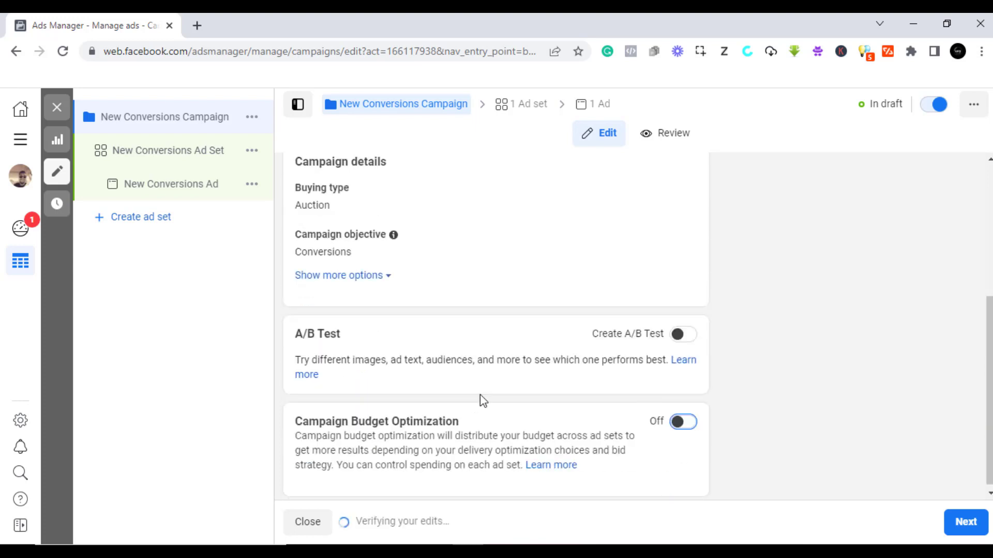
left_click(966, 524)
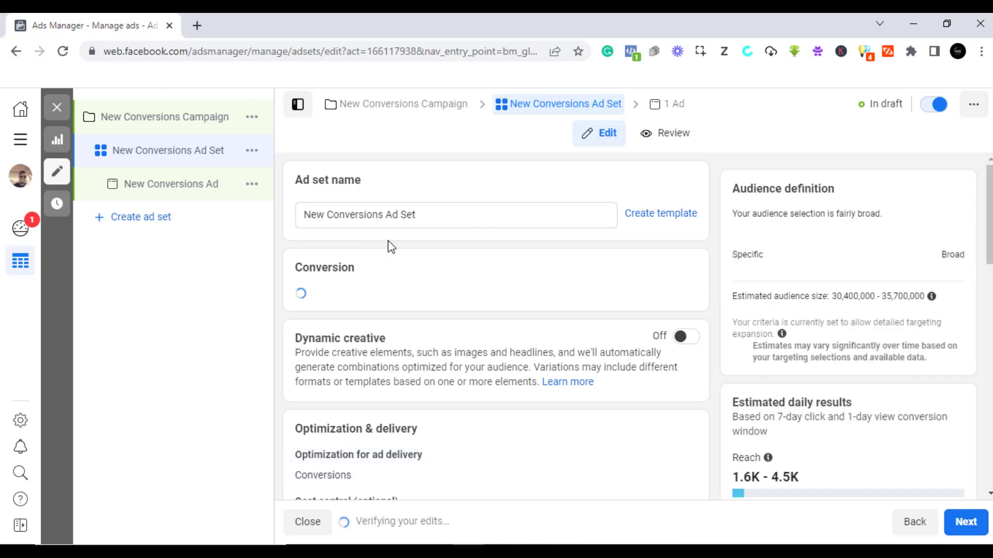
- Examine the conversion event location options and the pixel assigned to the ad set
scroll(383, 295, "down", 2)
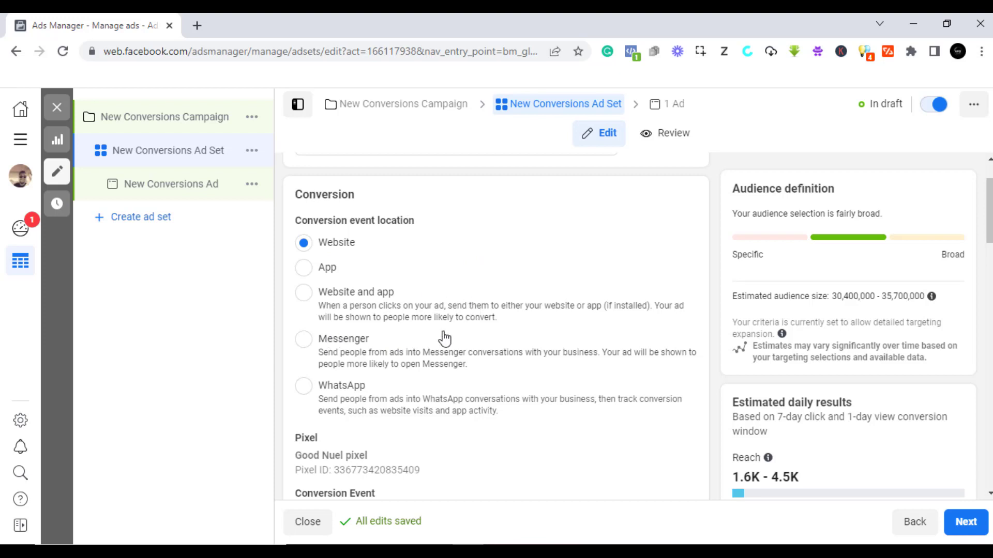
scroll(444, 338, "down", 1)
scroll(450, 326, "up", 1)
scroll(362, 326, "down", 2)
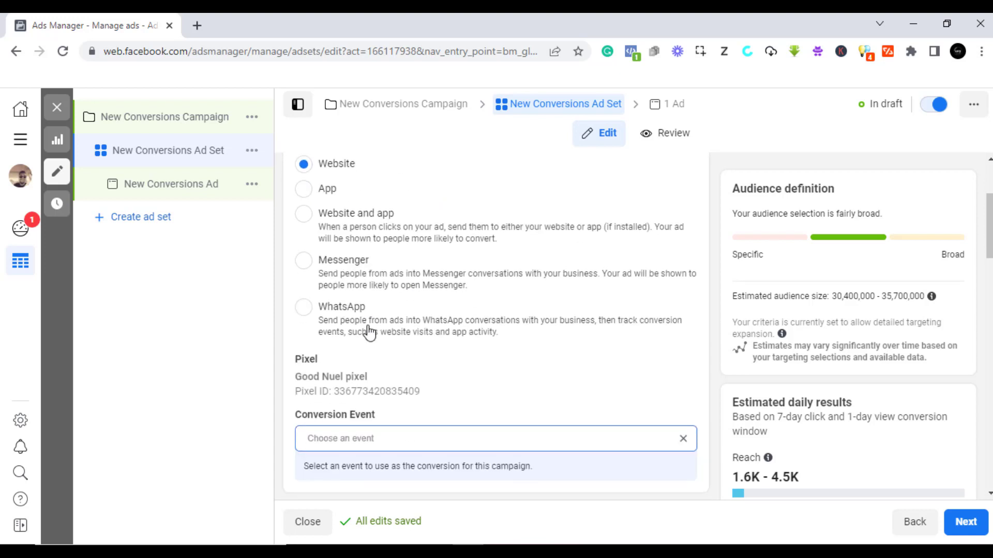
scroll(414, 325, "down", 1)
scroll(413, 326, "up", 4)
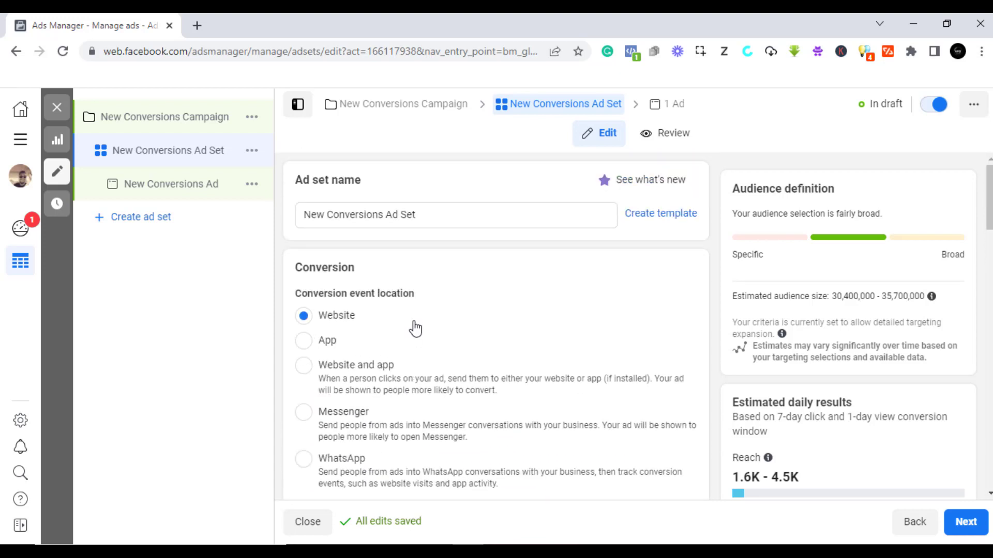
scroll(416, 329, "down", 1)
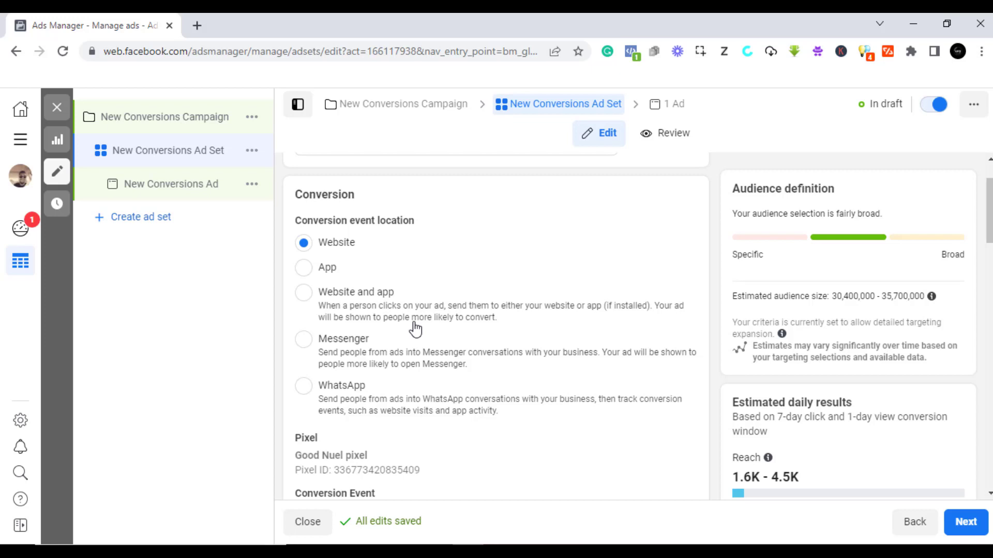
scroll(415, 329, "down", 1)
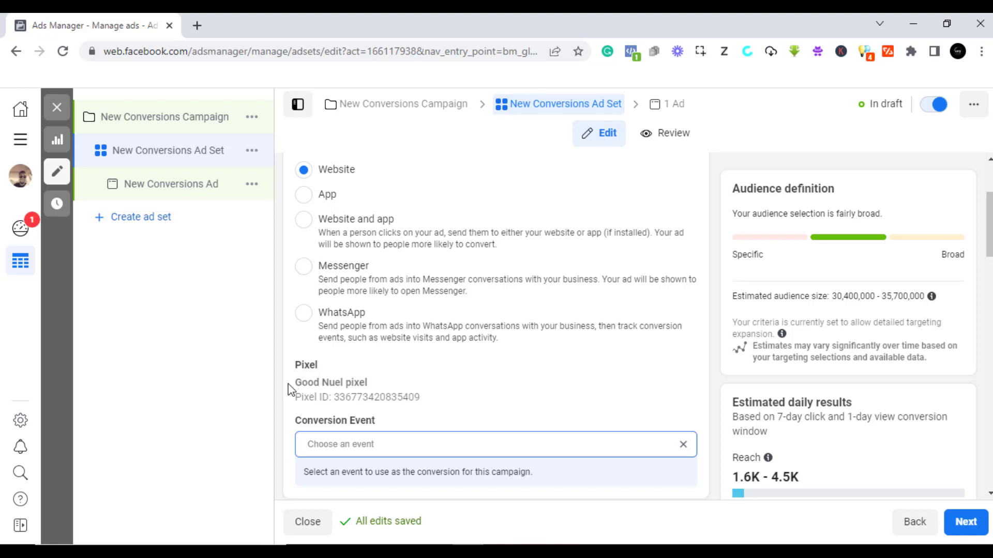
- Set the ad set's conversion event to Purchase
scroll(365, 396, "down", 2)
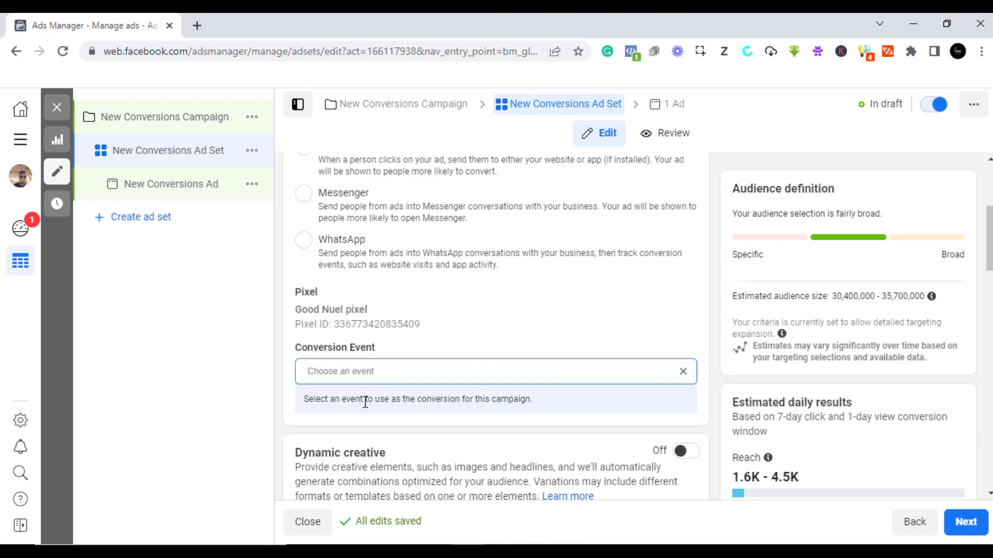
left_click(384, 369)
scroll(382, 419, "down", 3)
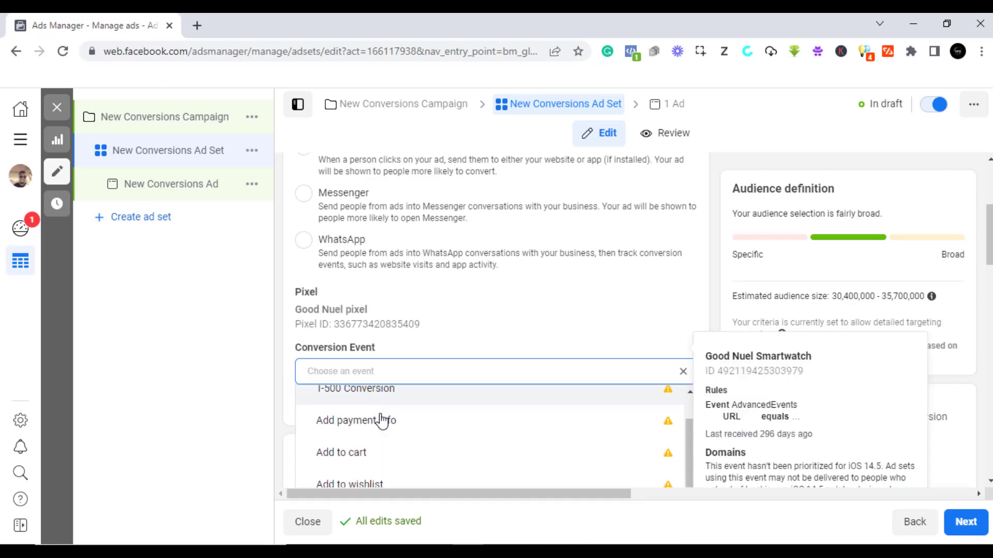
scroll(382, 420, "down", 5)
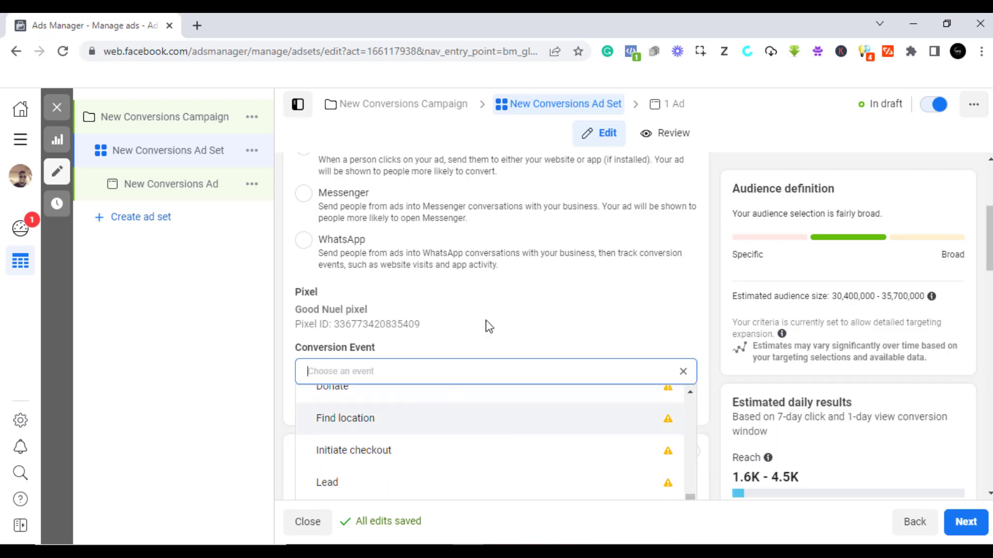
scroll(395, 449, "down", 5)
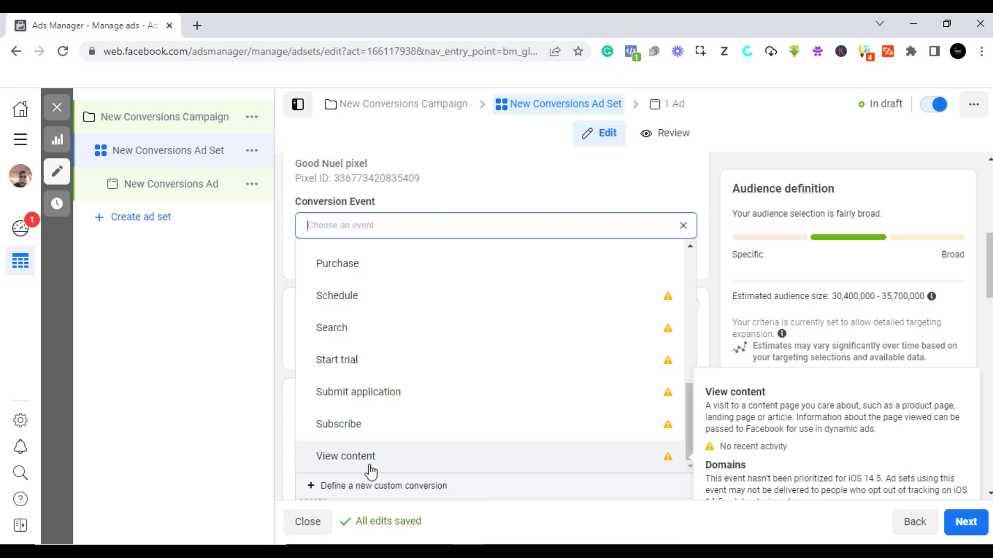
scroll(395, 440, "up", 3)
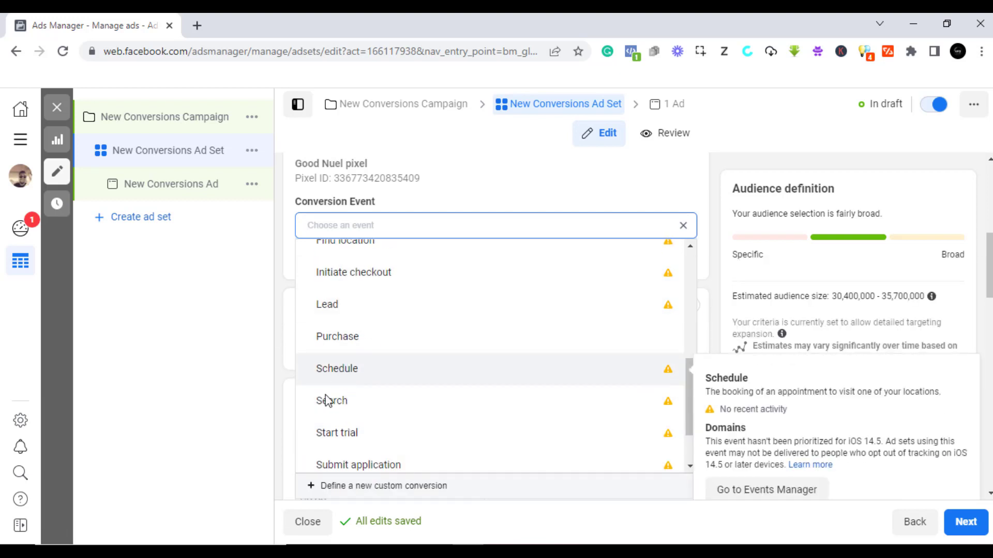
left_click(356, 345)
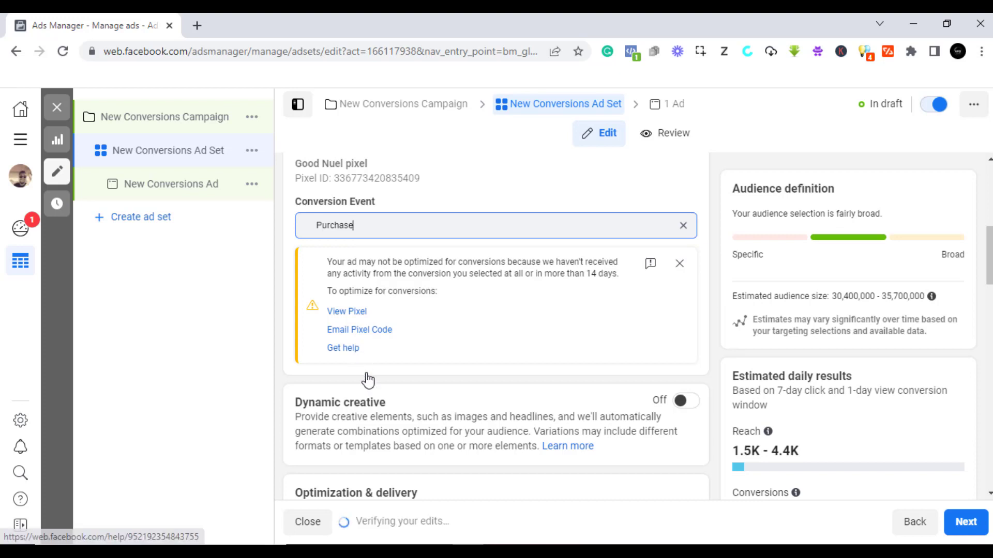
- Review the ad set's dynamic creative, optimization and delivery, daily budget and schedule settings
scroll(368, 381, "down", 3)
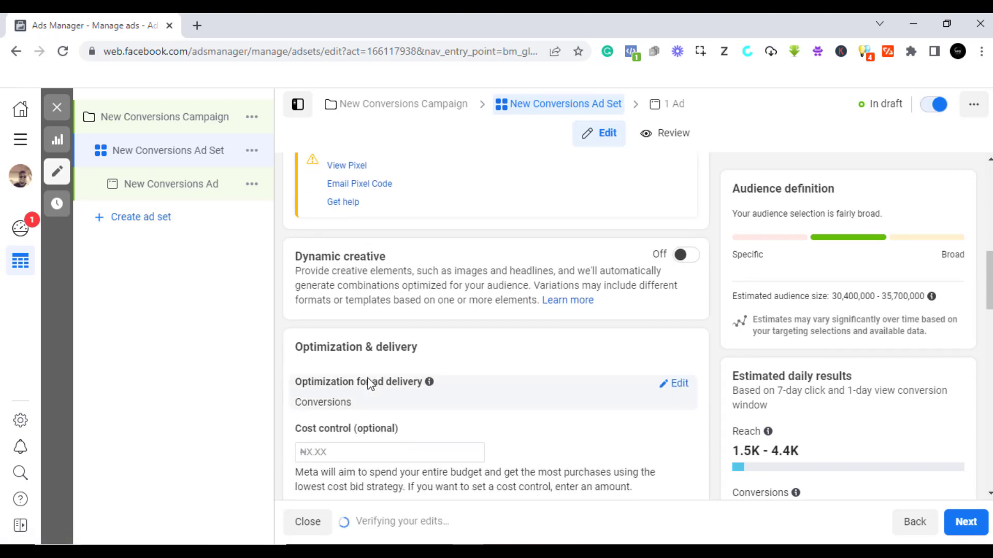
scroll(368, 374, "down", 3)
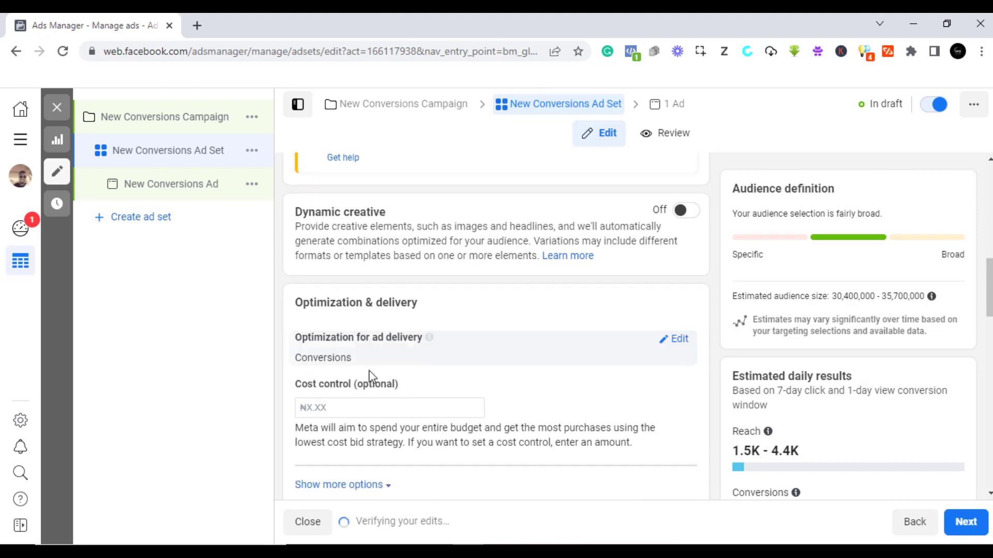
scroll(369, 372, "down", 2)
scroll(367, 374, "down", 2)
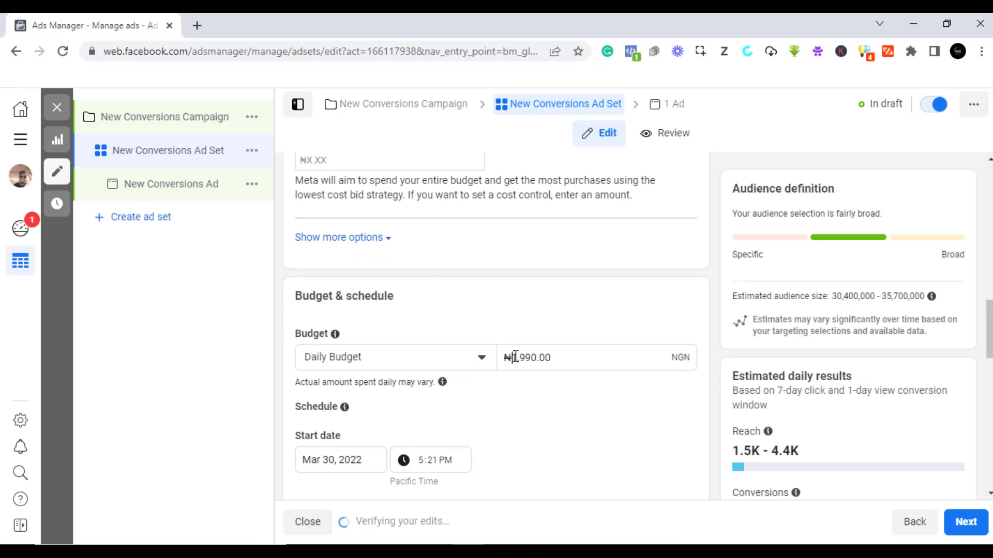
left_click_drag(512, 357, 546, 358)
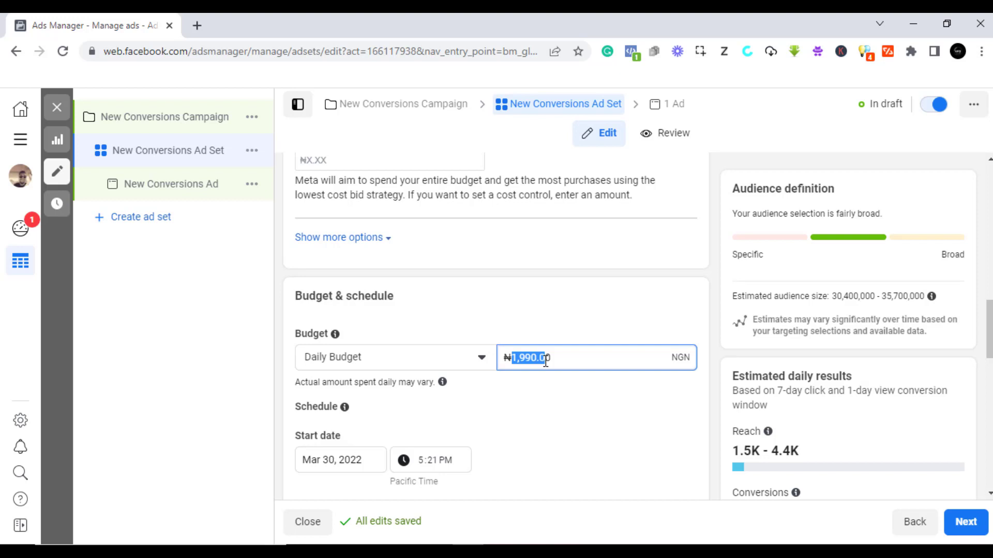
left_click(240, 368)
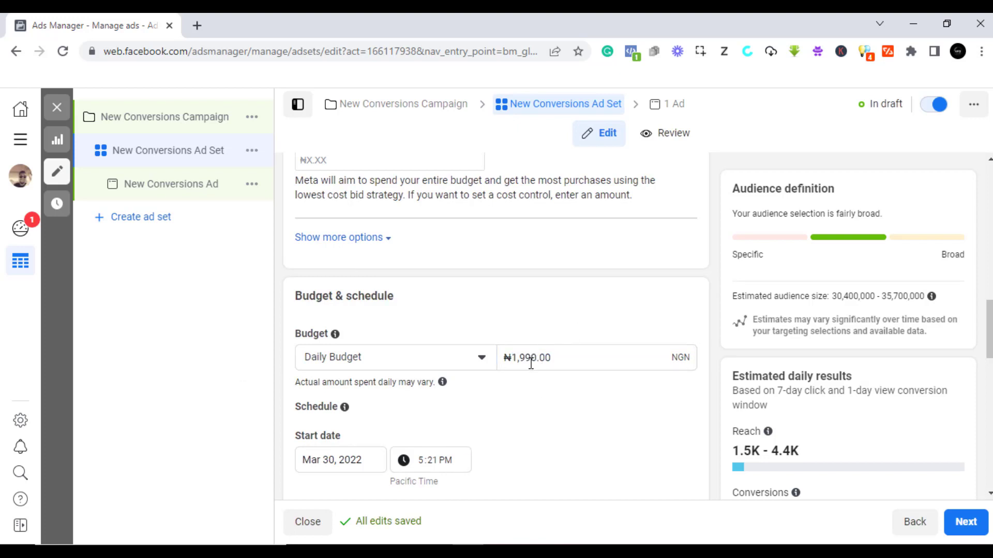
scroll(530, 364, "down", 2)
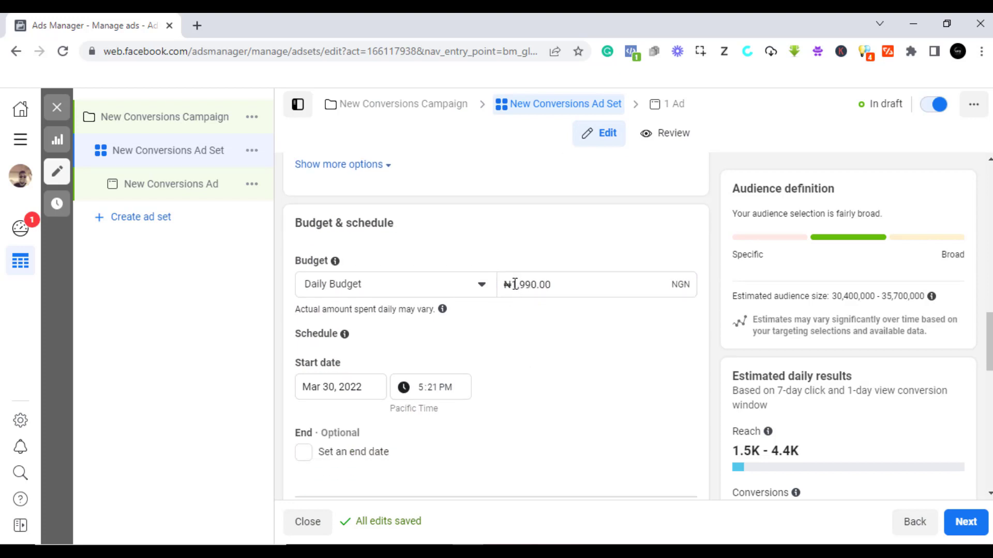
scroll(527, 328, "down", 3)
scroll(527, 331, "down", 3)
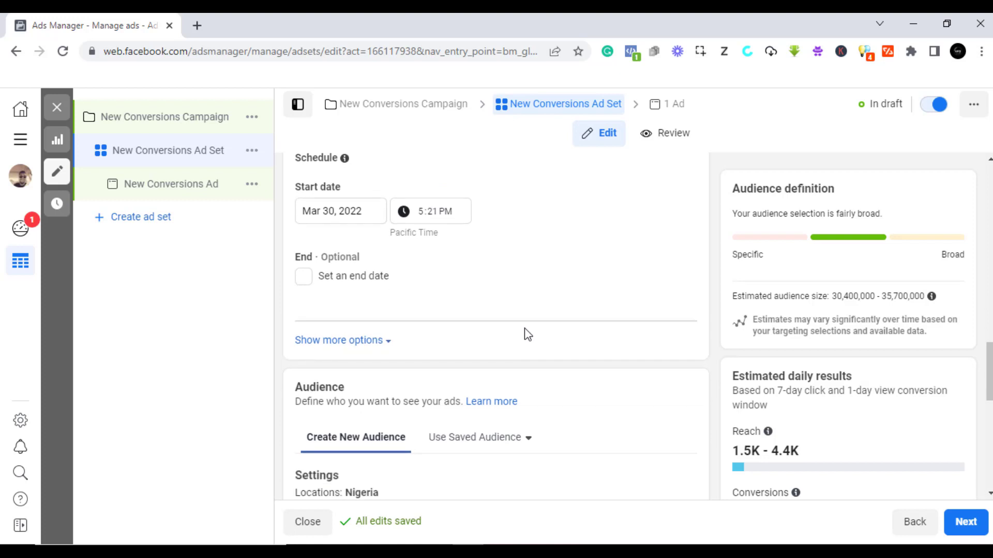
scroll(319, 342, "up", 4)
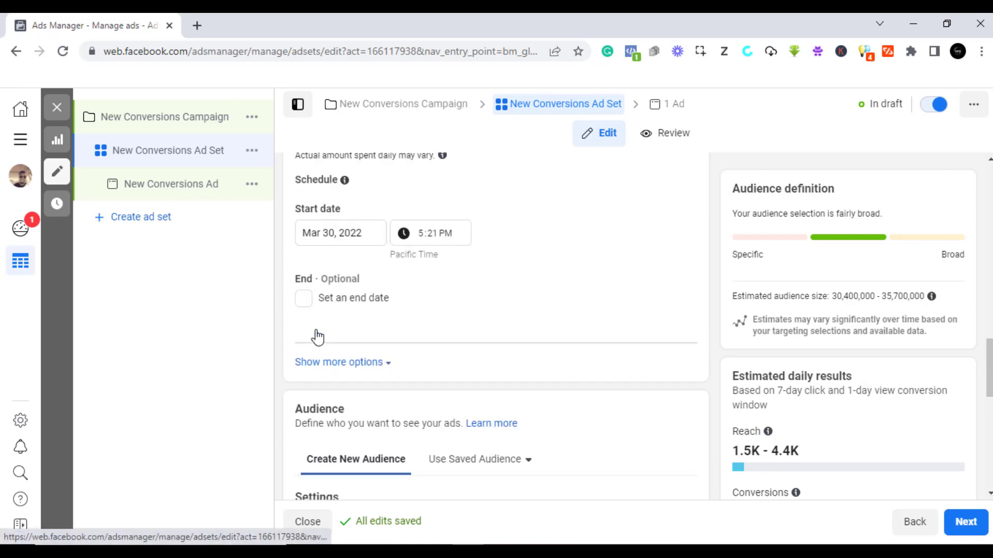
scroll(320, 335, "up", 3)
scroll(321, 336, "down", 6)
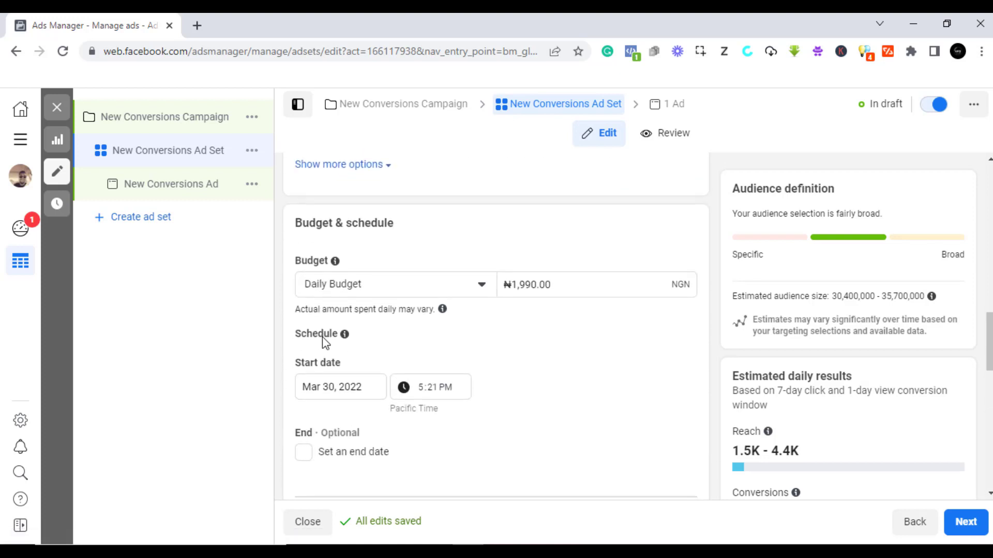
- Dismiss the ad delivery notice in the Audience section and set the location targeting to People living in this location
scroll(372, 379, "down", 3)
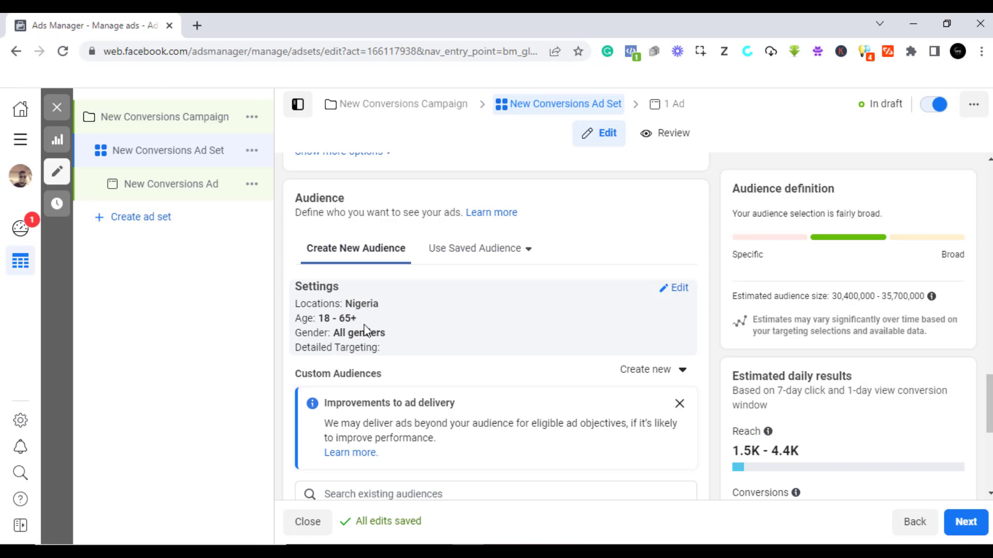
left_click(679, 405)
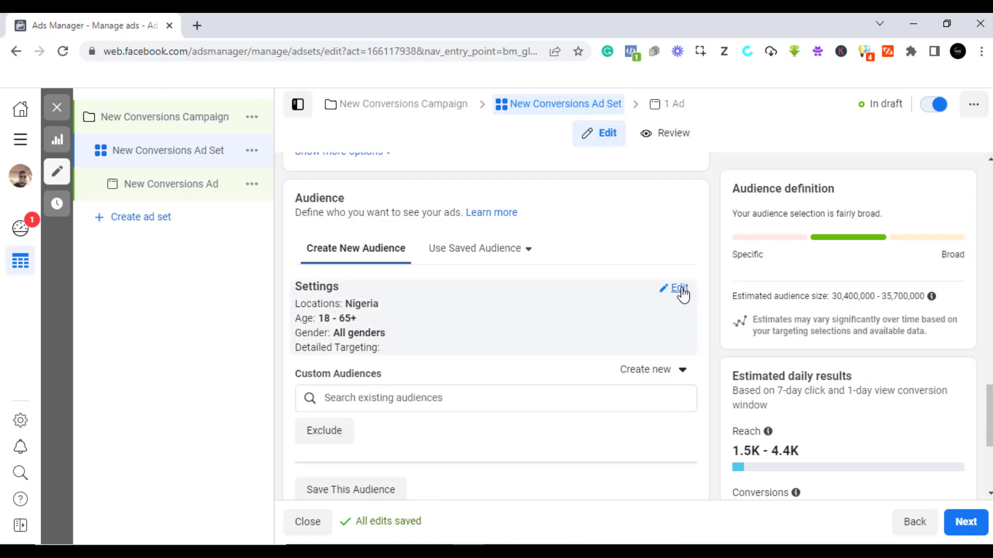
left_click(679, 289)
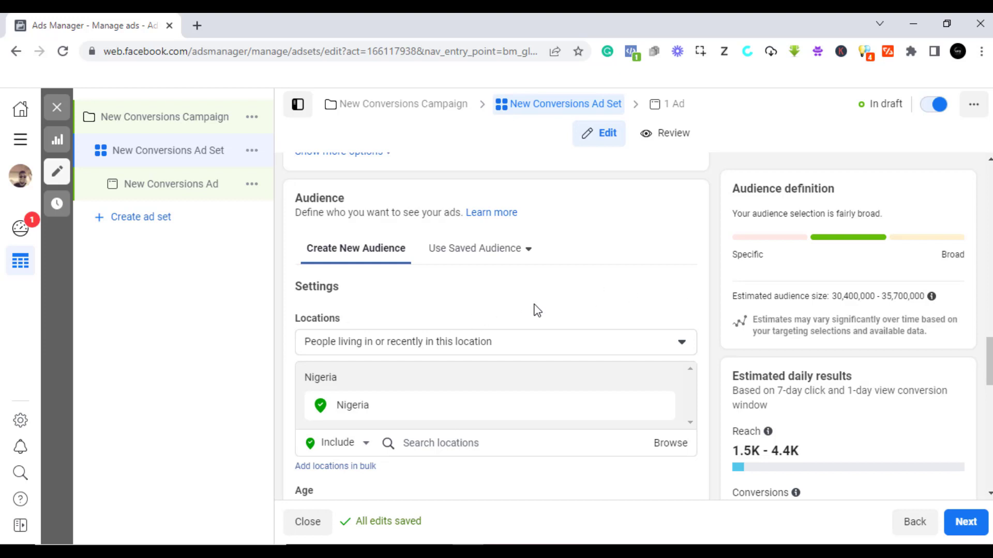
scroll(535, 309, "down", 1)
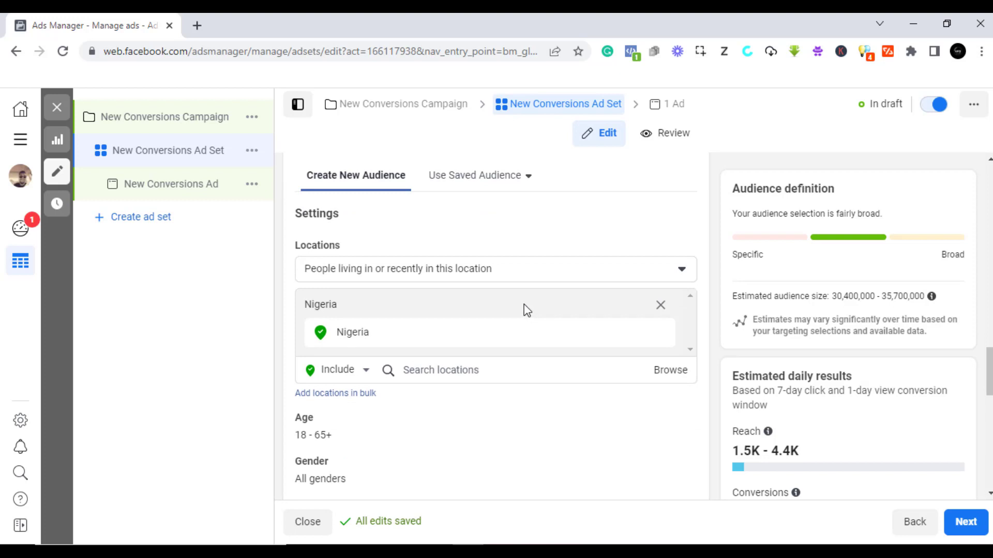
left_click(524, 273)
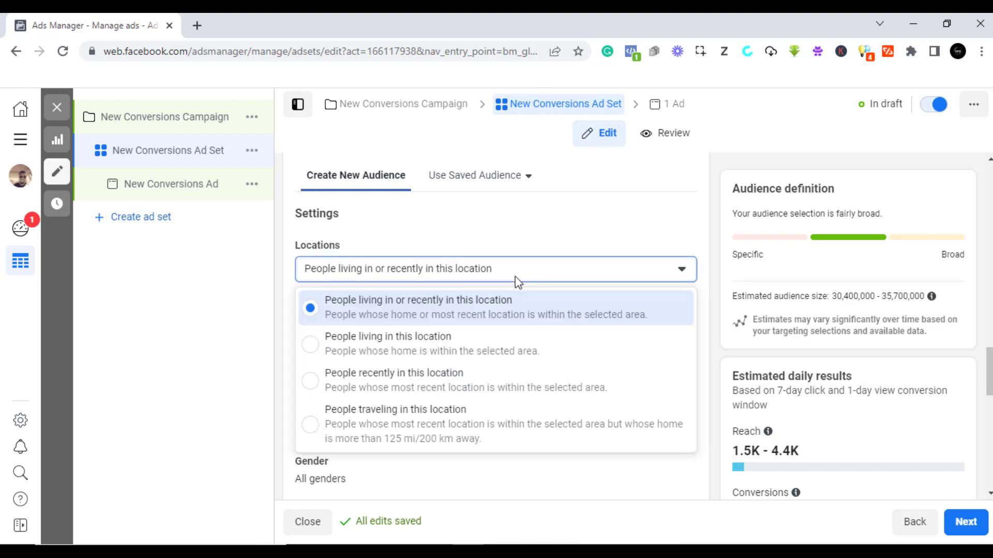
left_click(310, 344)
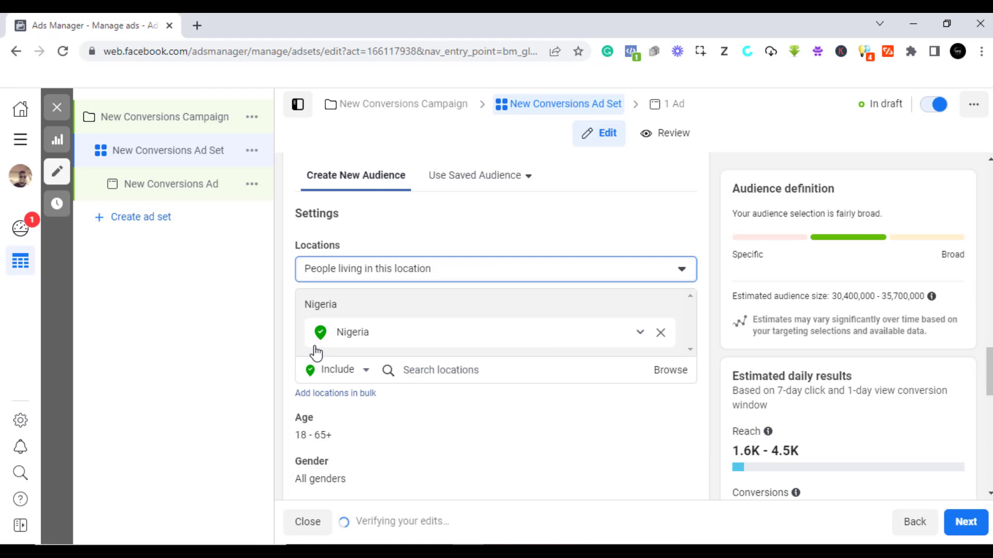
- Try the location targeting People living in or recently in this location, and set it back to People living in this location
left_click(547, 278)
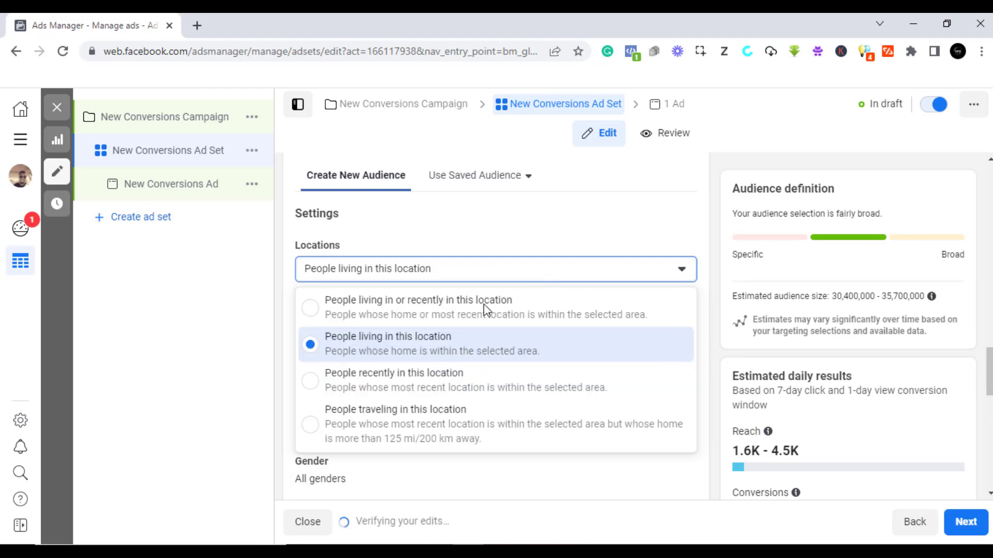
left_click(311, 308)
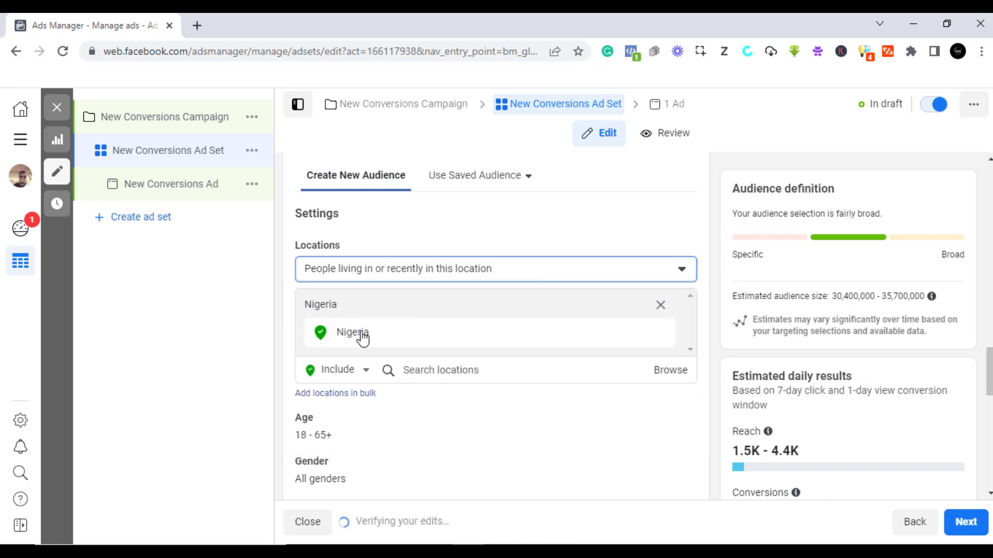
left_click(423, 270)
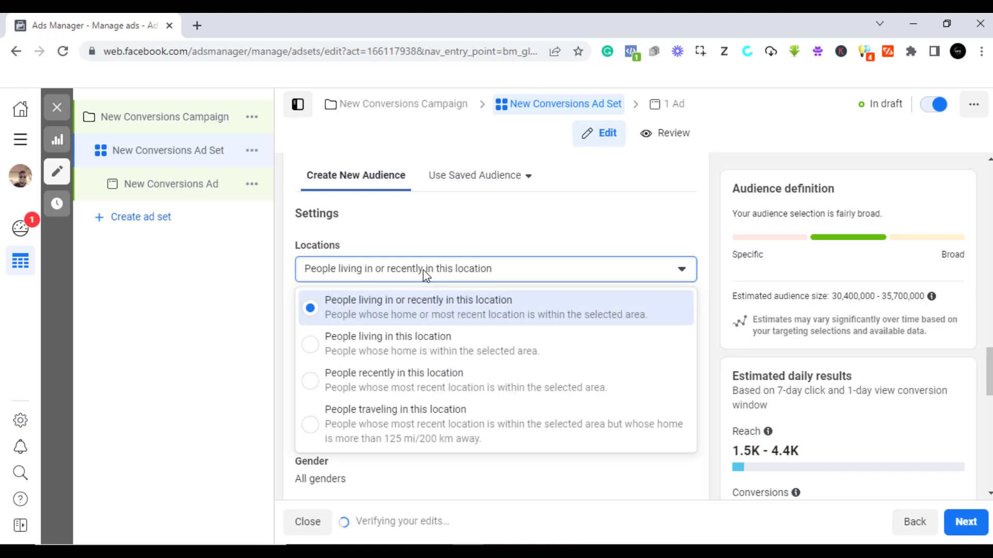
left_click(311, 345)
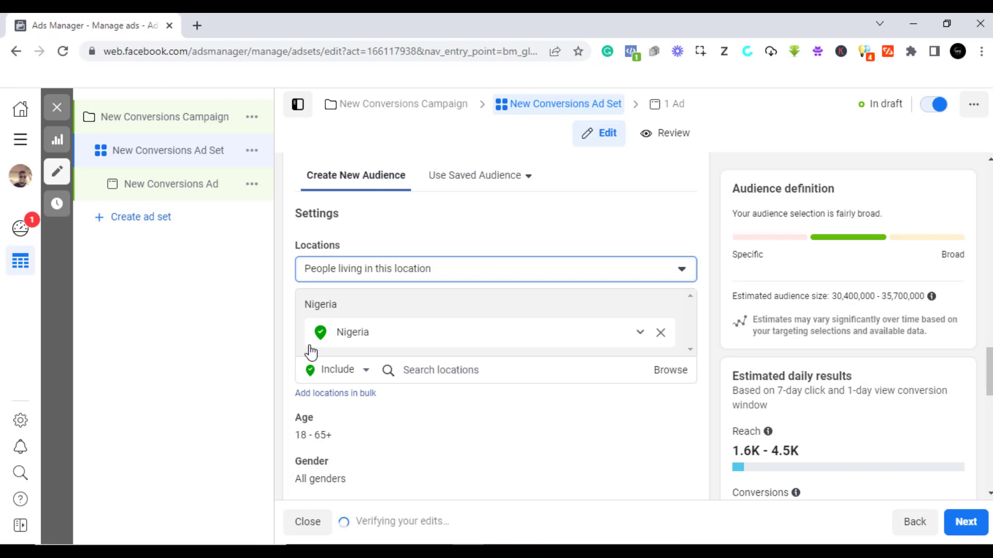
- Narrow the audience location from the whole country to the state of Lagos, Nigeria
scroll(341, 326, "down", 1)
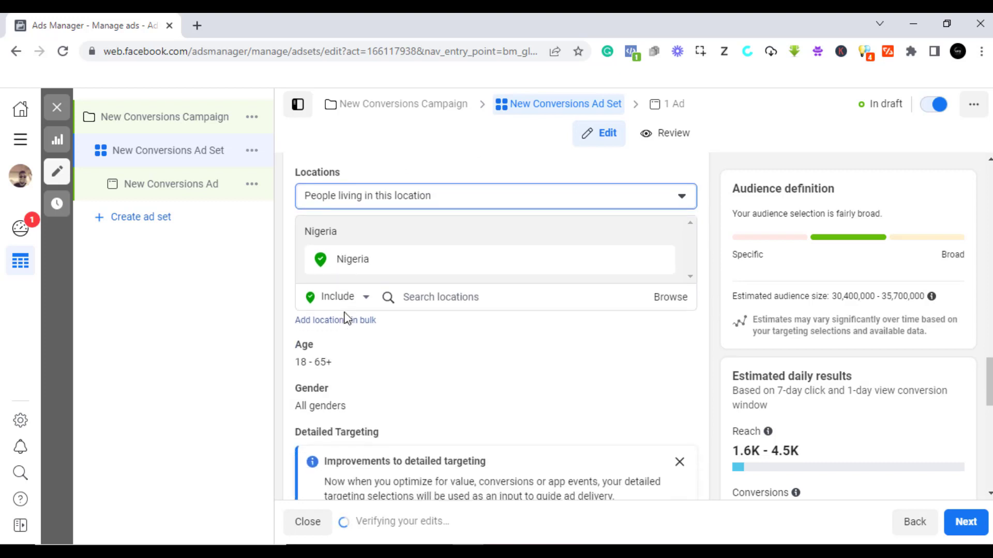
mouse_move(338, 266)
left_click(499, 267)
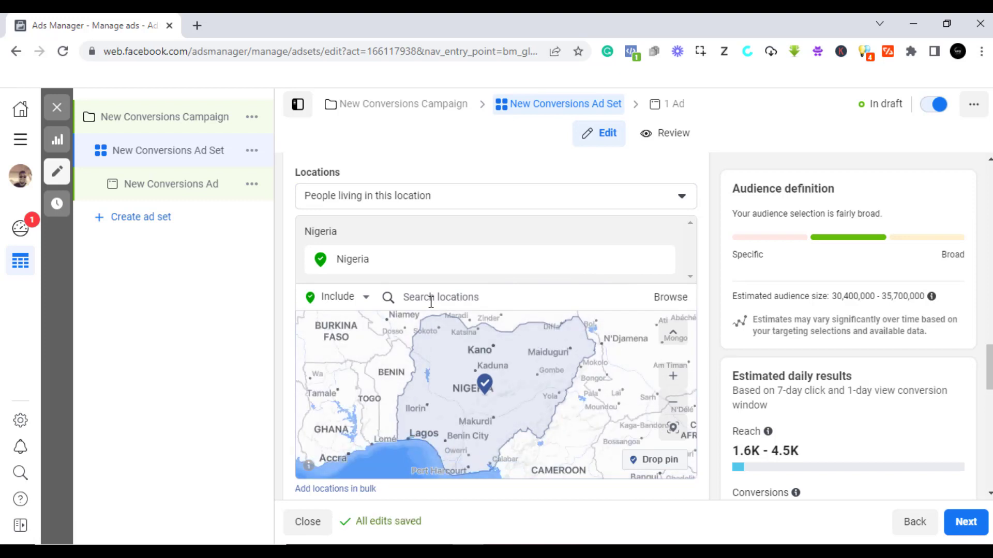
left_click(431, 302)
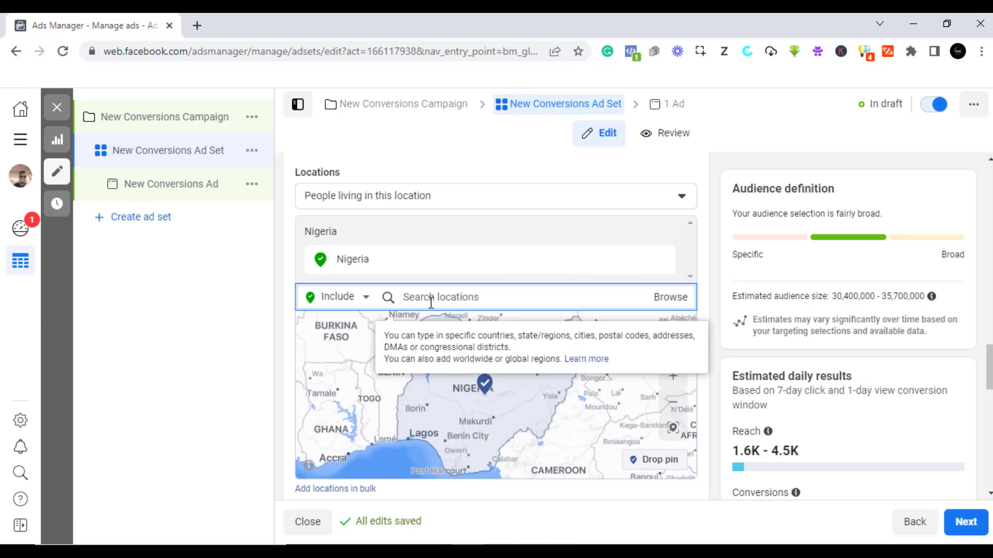
type("la")
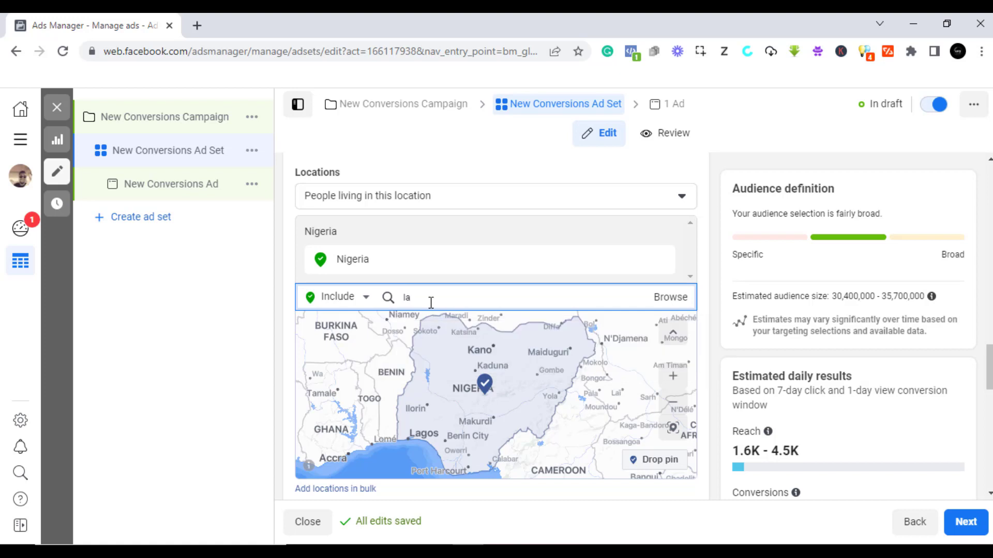
type("gos")
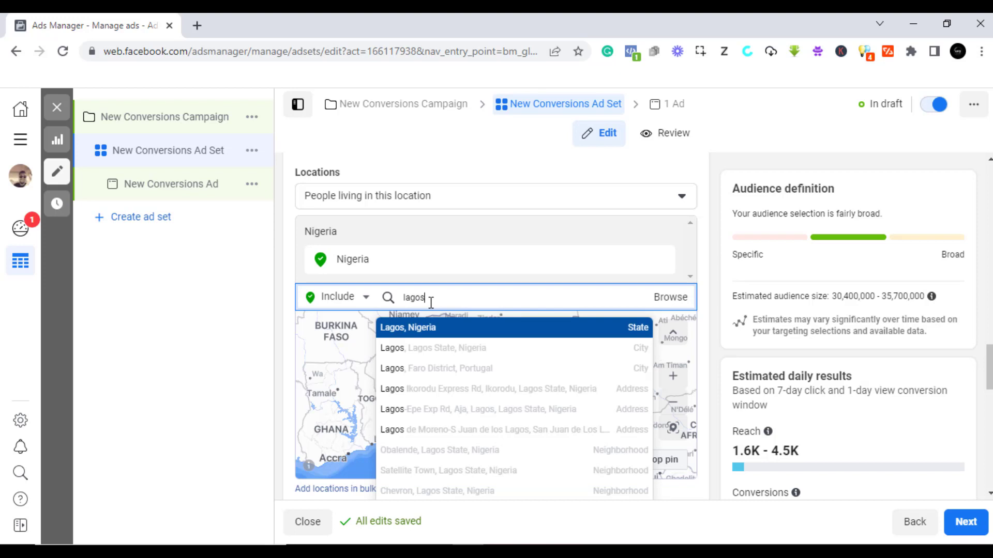
left_click(441, 330)
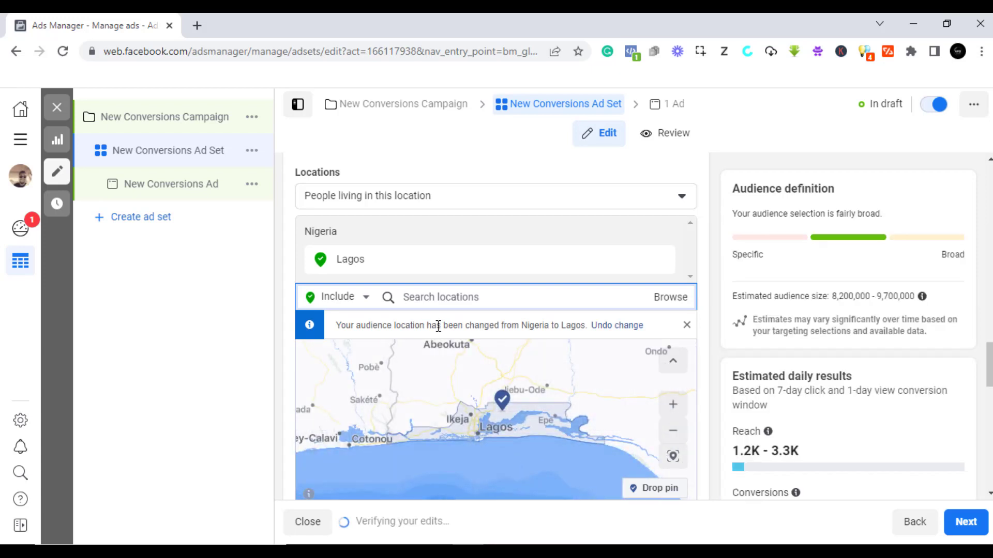
- Add the city of Abuja, Federal Capital Territory, Nigeria to the included locations and limit it to the current city only
type("abuja")
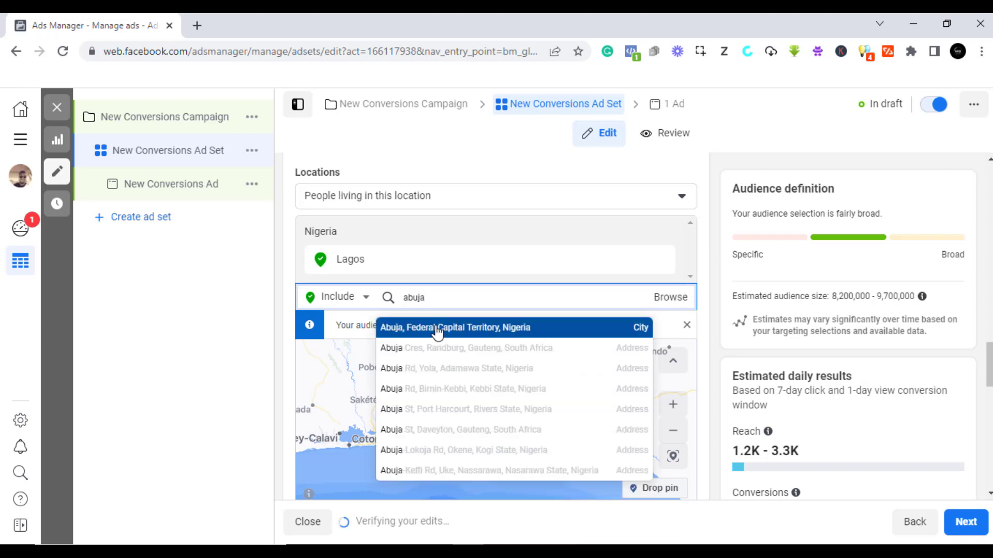
left_click(437, 329)
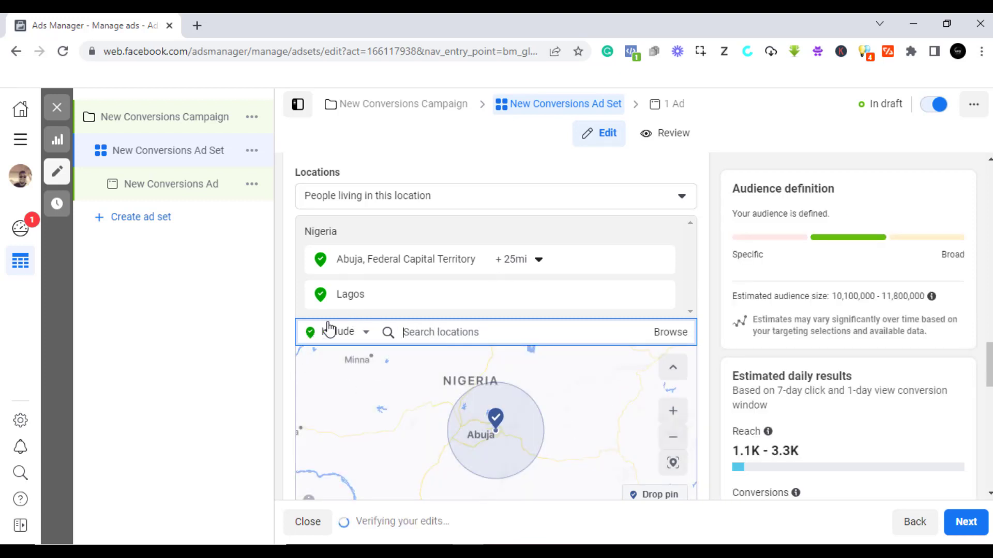
left_click(516, 265)
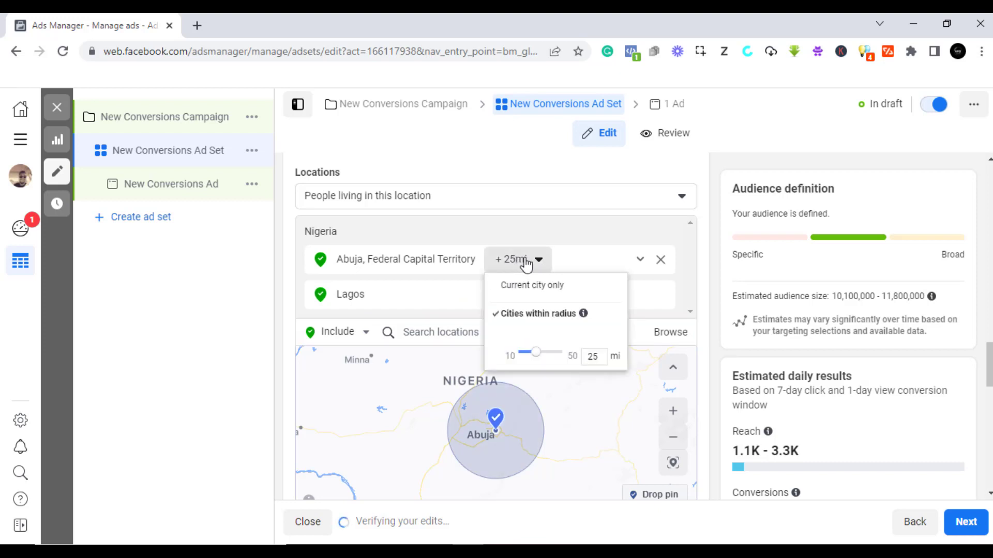
left_click(536, 291)
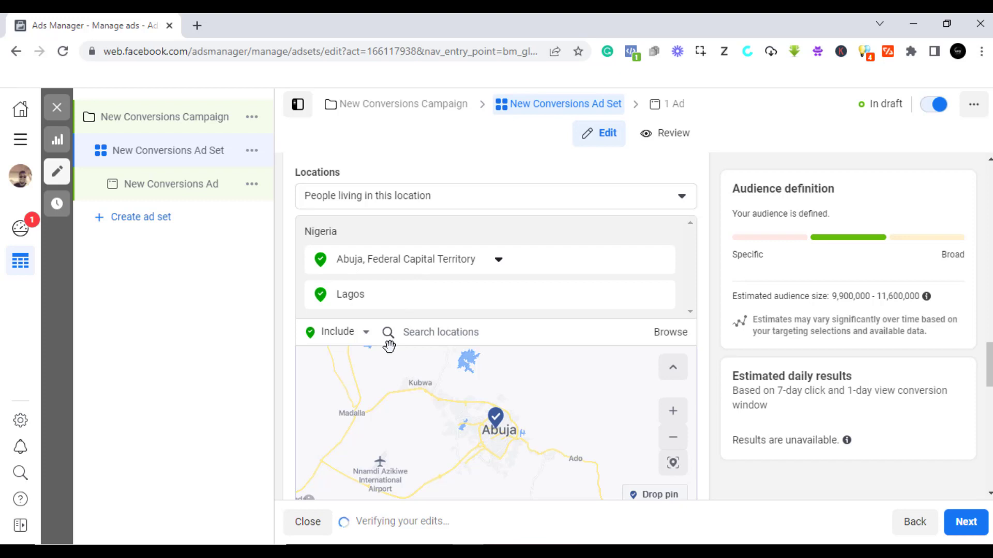
- Set the audience's age range to 25 to 50
scroll(279, 333, "down", 3)
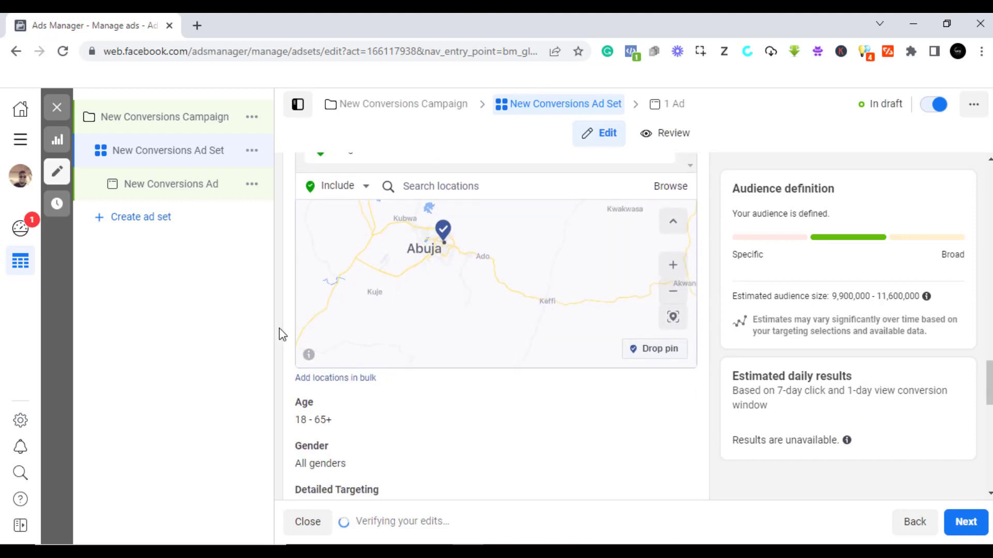
scroll(282, 335, "down", 3)
scroll(282, 333, "up", 3)
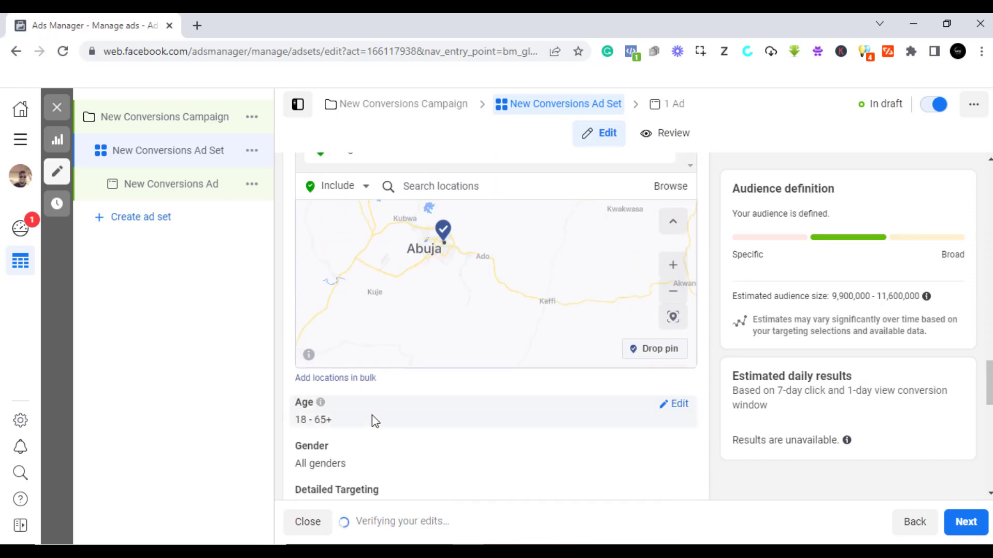
scroll(371, 415, "down", 2)
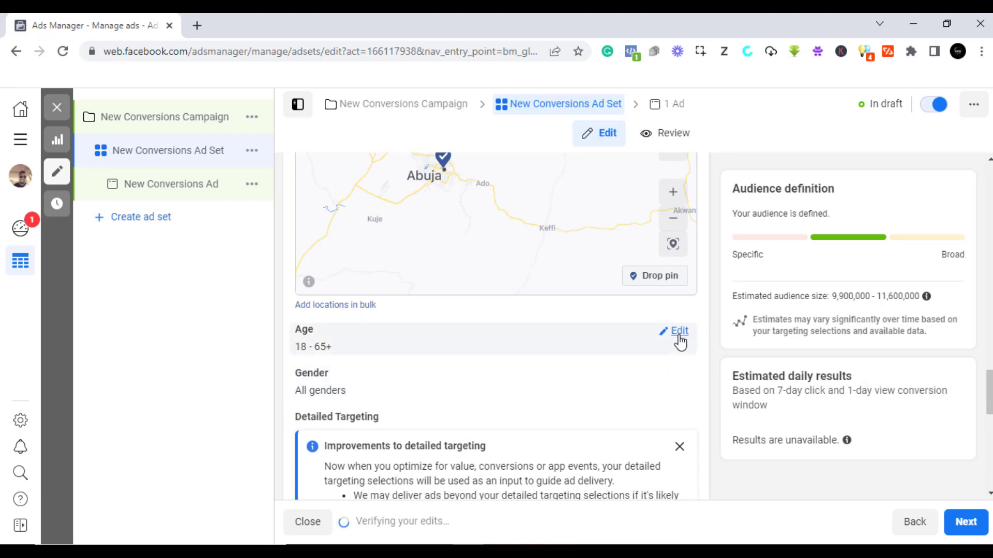
left_click(679, 333)
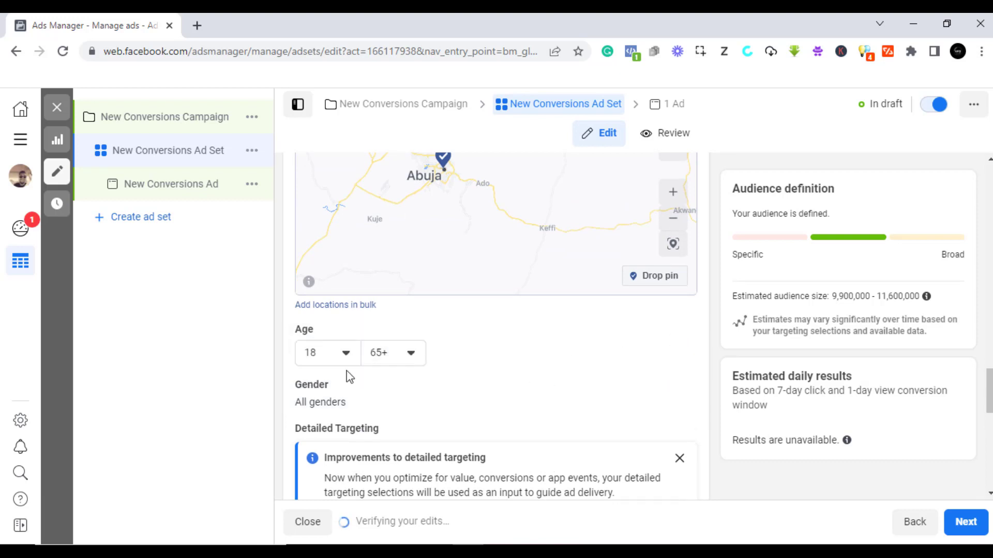
left_click(346, 355)
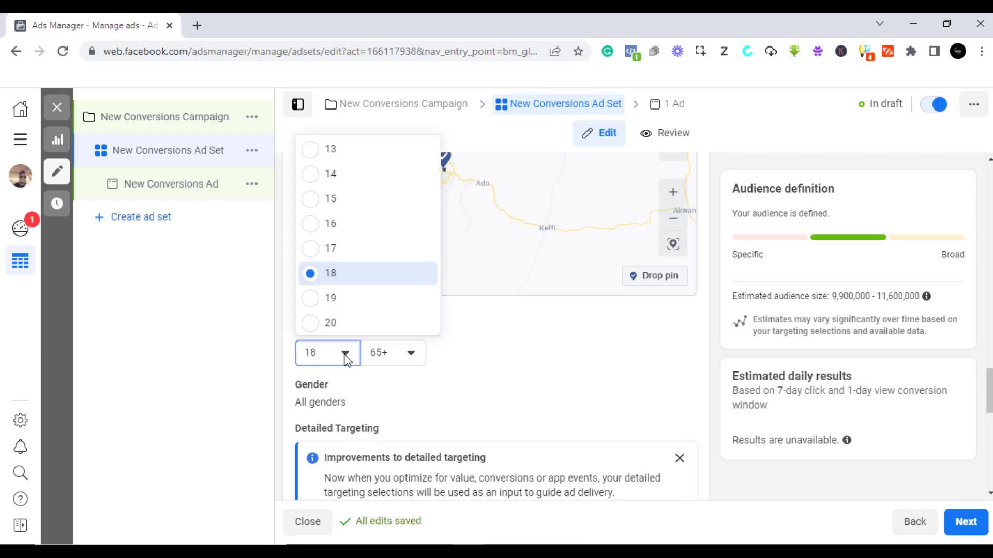
scroll(390, 296, "down", 1)
scroll(390, 296, "down", 3)
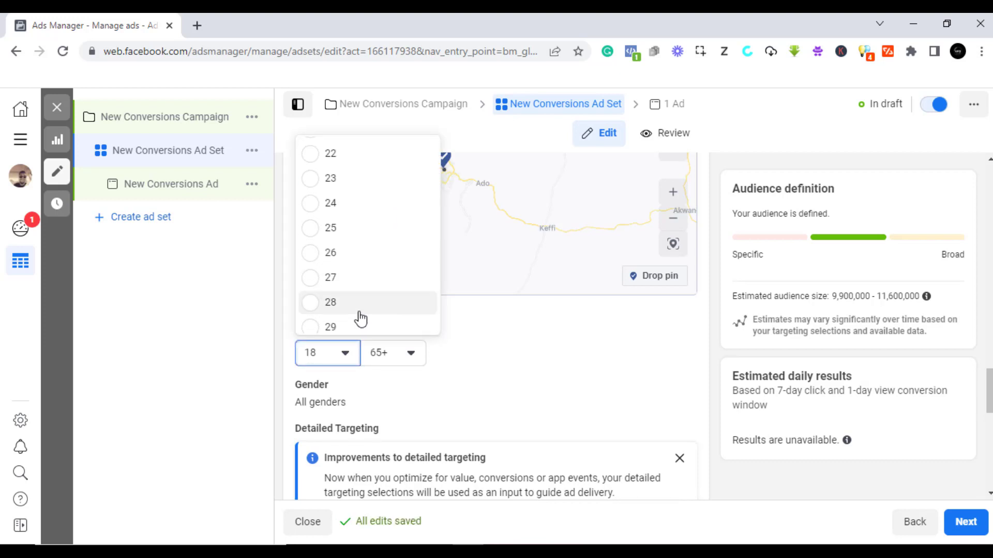
left_click(318, 230)
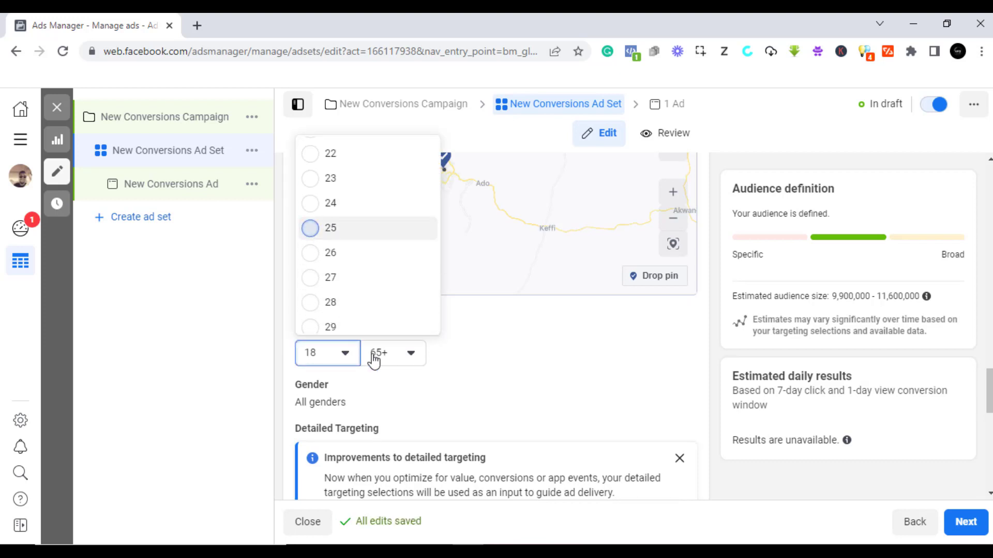
left_click(410, 362)
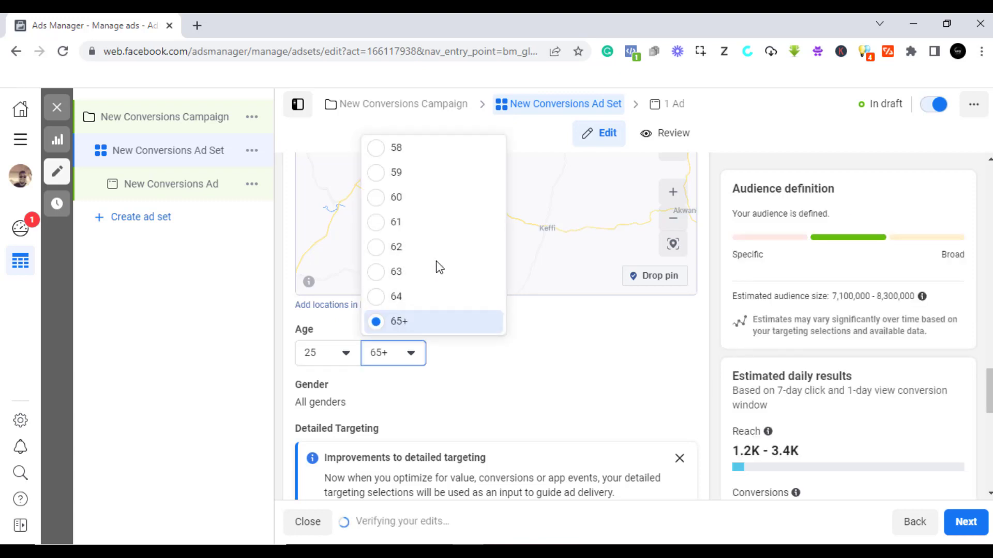
scroll(433, 276, "up", 2)
scroll(433, 276, "up", 1)
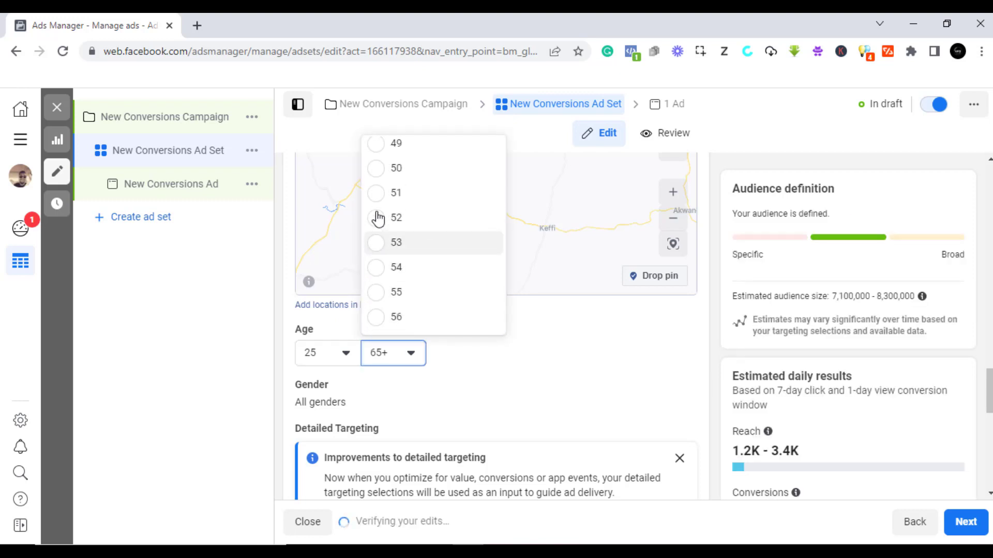
left_click(378, 176)
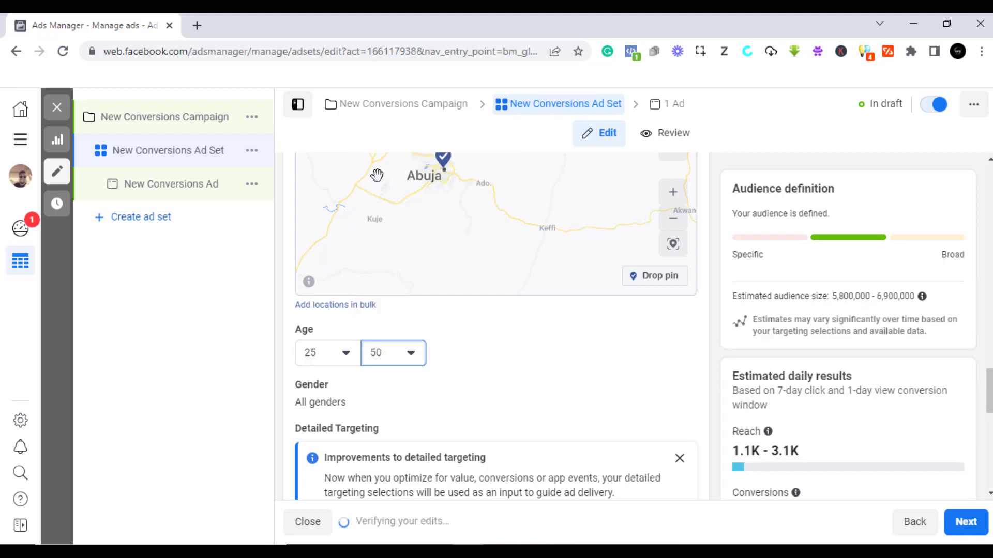
- Try the Men and Women options for the audience's gender and set it back to All
scroll(479, 355, "down", 2)
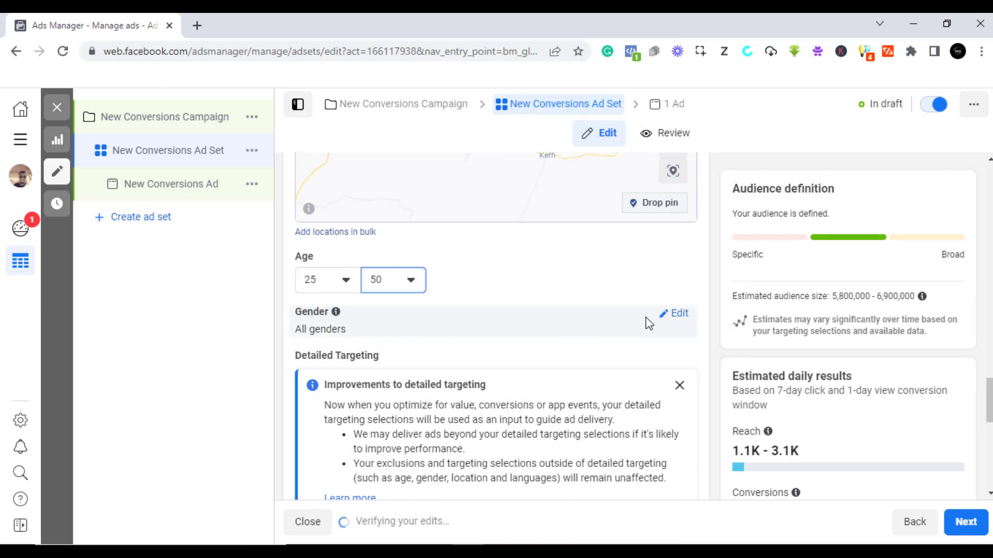
left_click(680, 314)
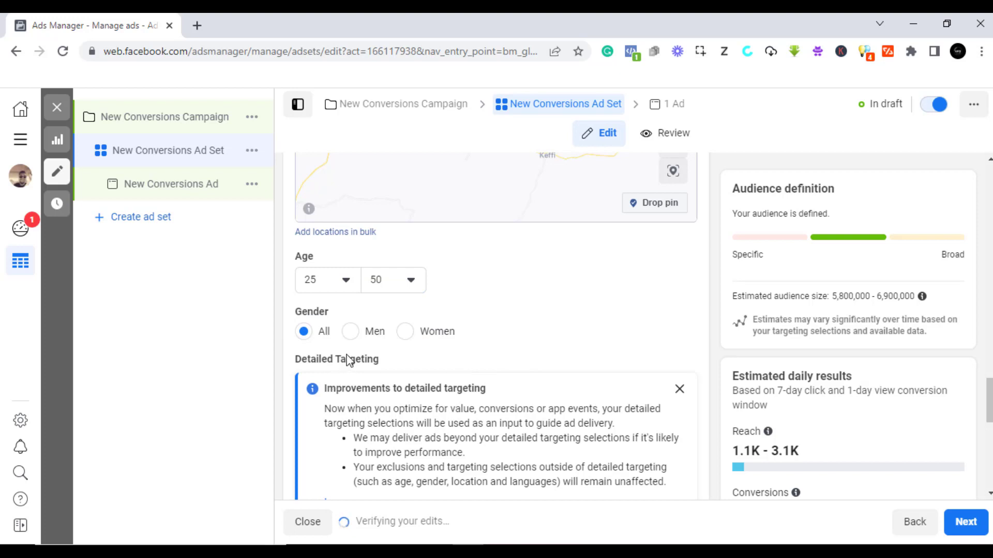
left_click(352, 331)
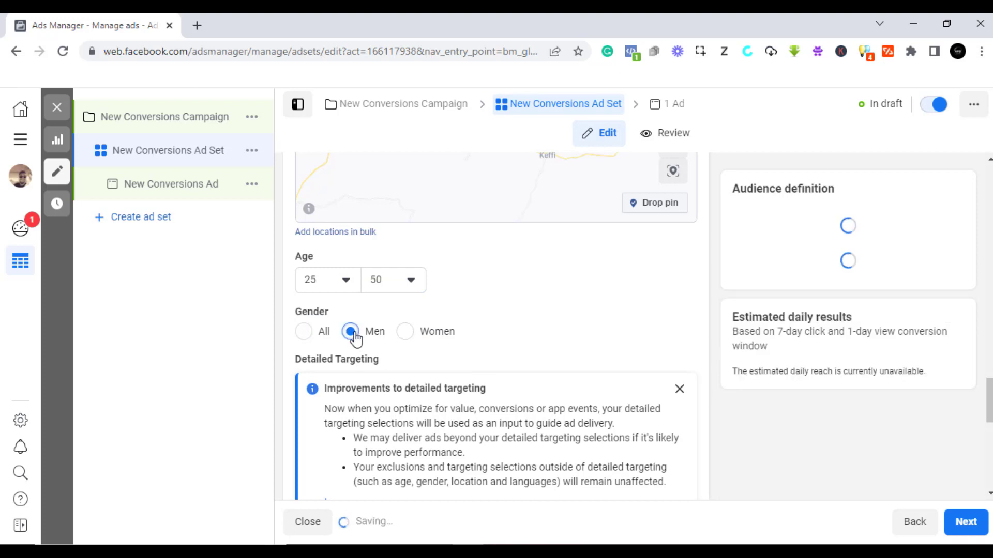
left_click(406, 334)
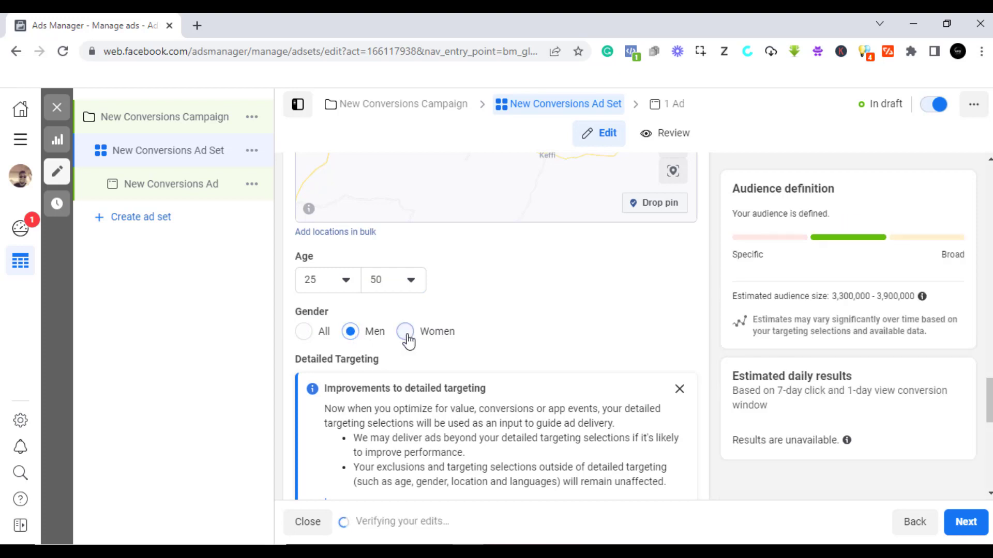
left_click(303, 335)
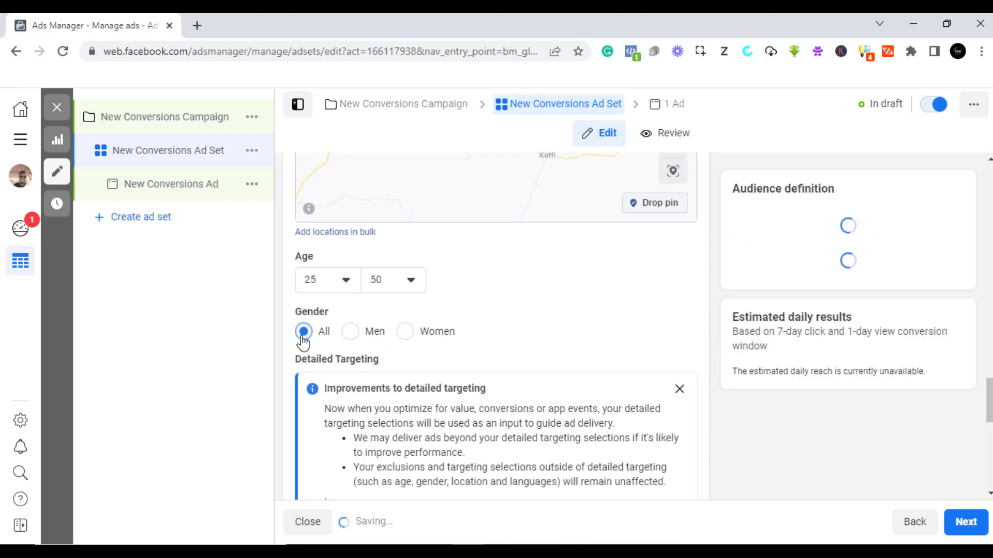
- Dismiss the notice about improvements in the Detailed Targeting section
scroll(362, 372, "down", 1)
scroll(369, 381, "down", 1)
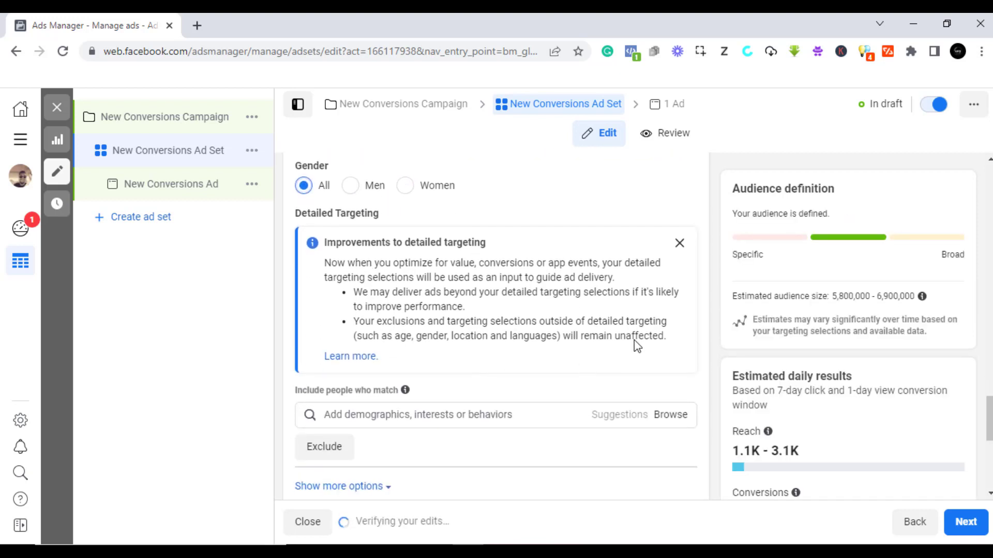
left_click(680, 246)
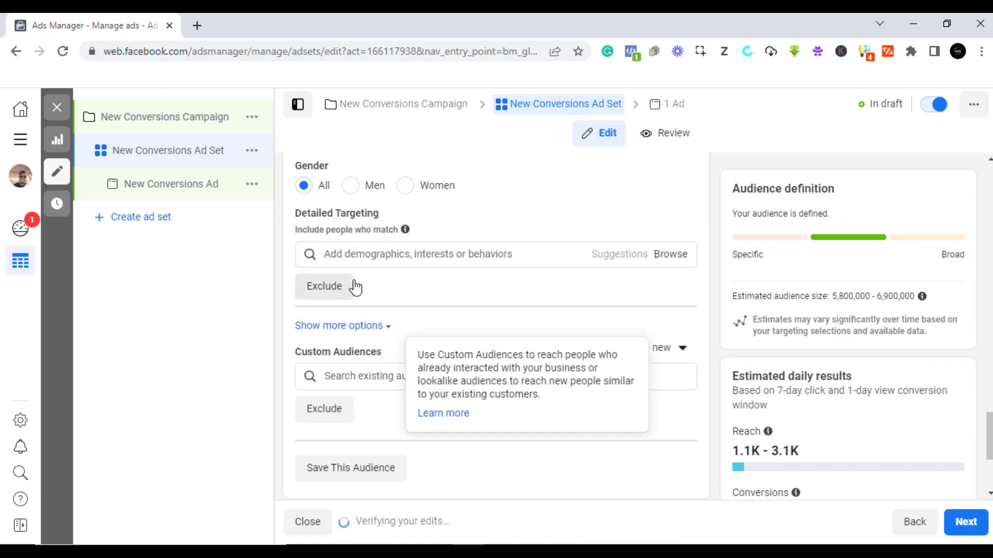
- Search the detailed targeting for "tshirts" and add the T-shirt interest to the audience
left_click(420, 253)
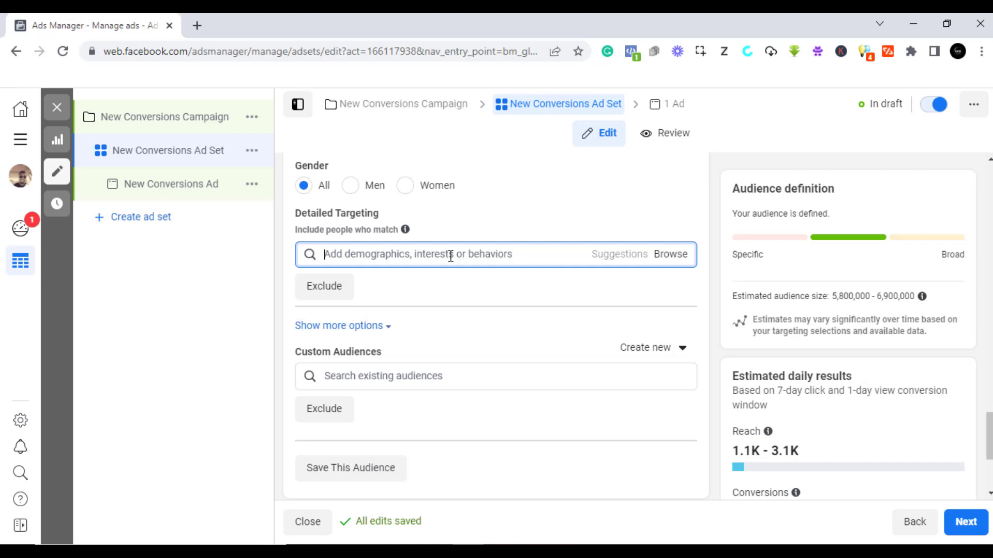
type("6t")
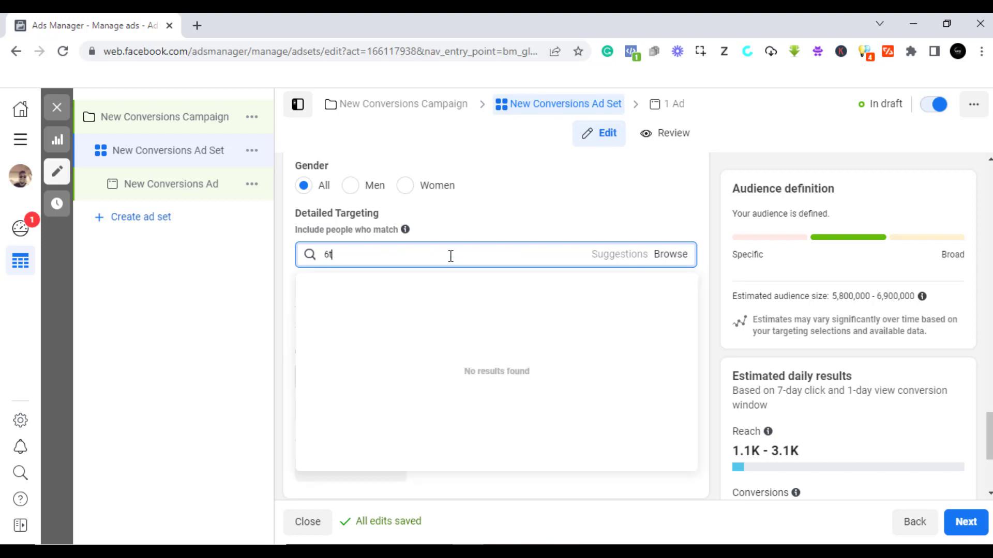
key("BackSpace")
key("BackSpace")
type("t")
type("irs")
key("BackSpace")
type("ts")
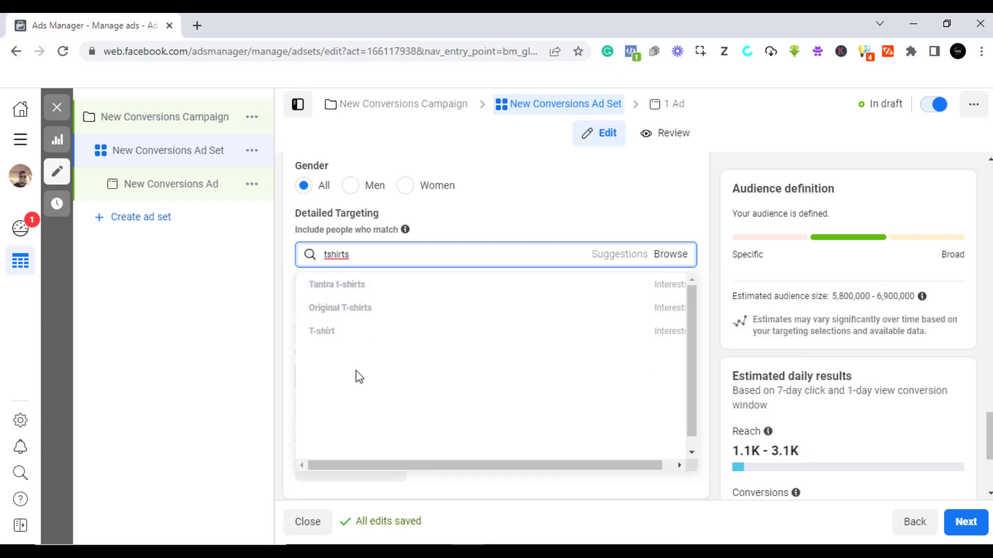
left_click(338, 332)
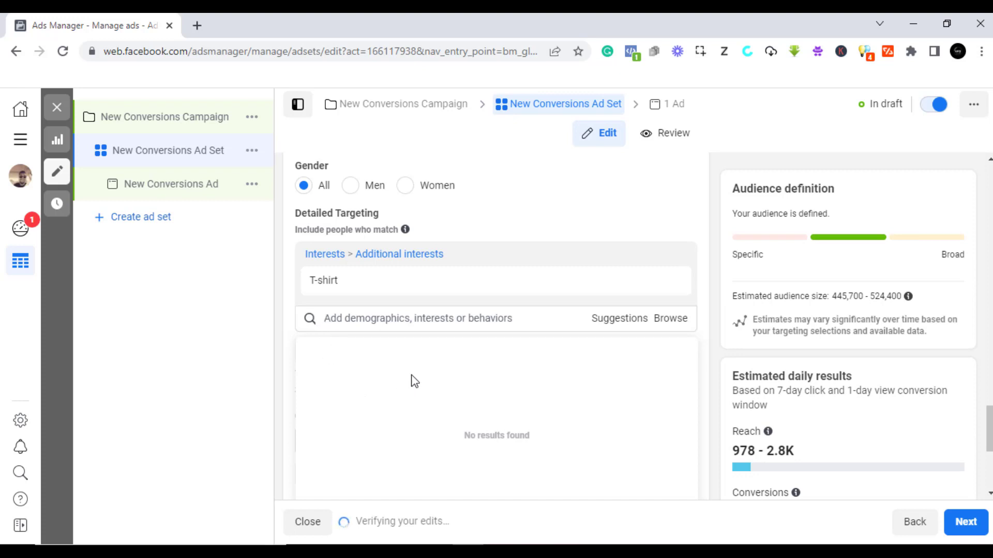
- Search the detailed targeting for "football" and add the Football interest to the audience
left_click(412, 321)
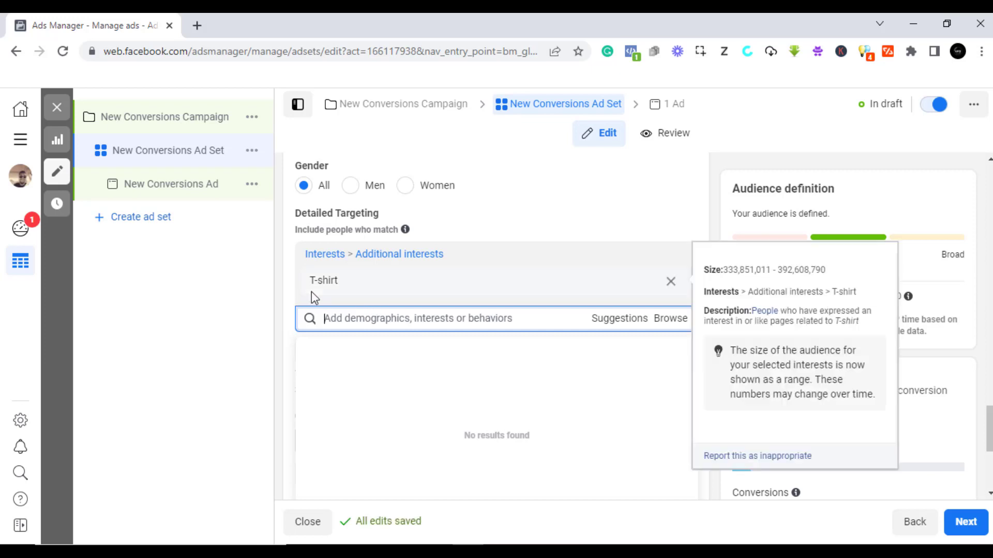
mouse_move(368, 295)
type("f")
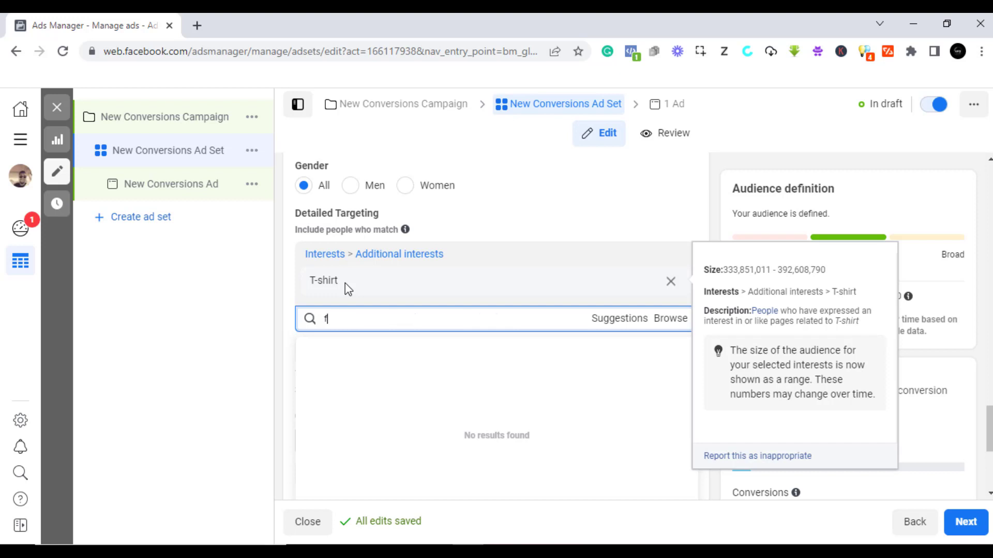
type("oot")
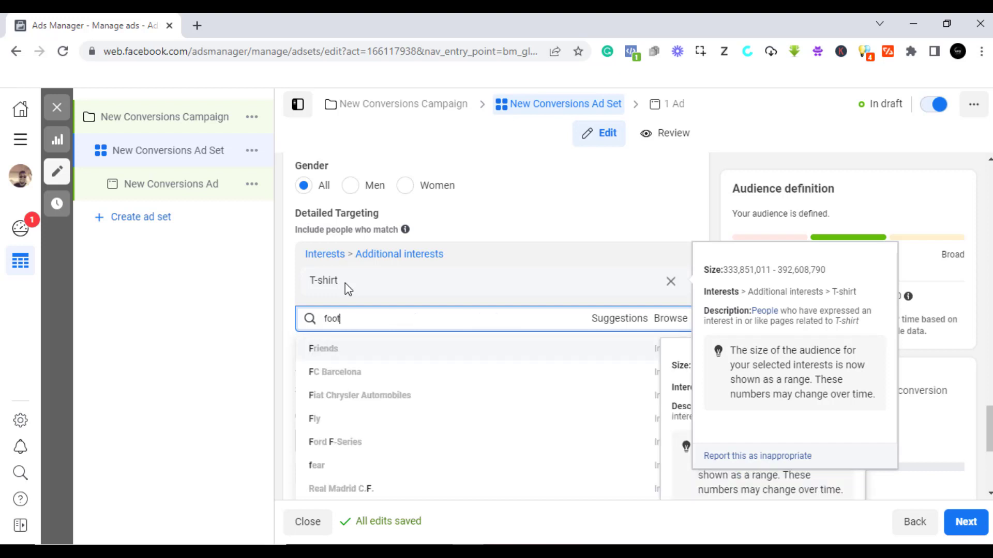
type("ball")
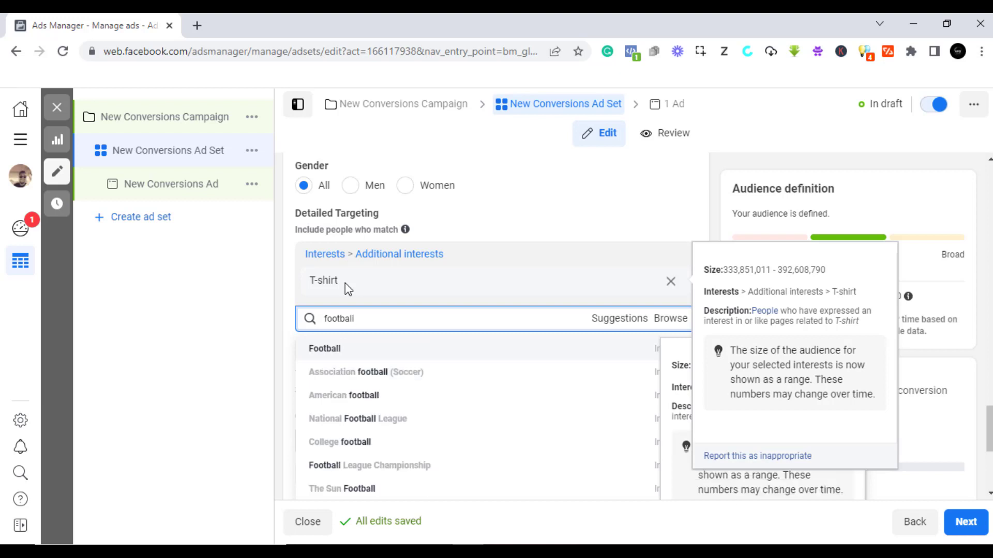
left_click(355, 353)
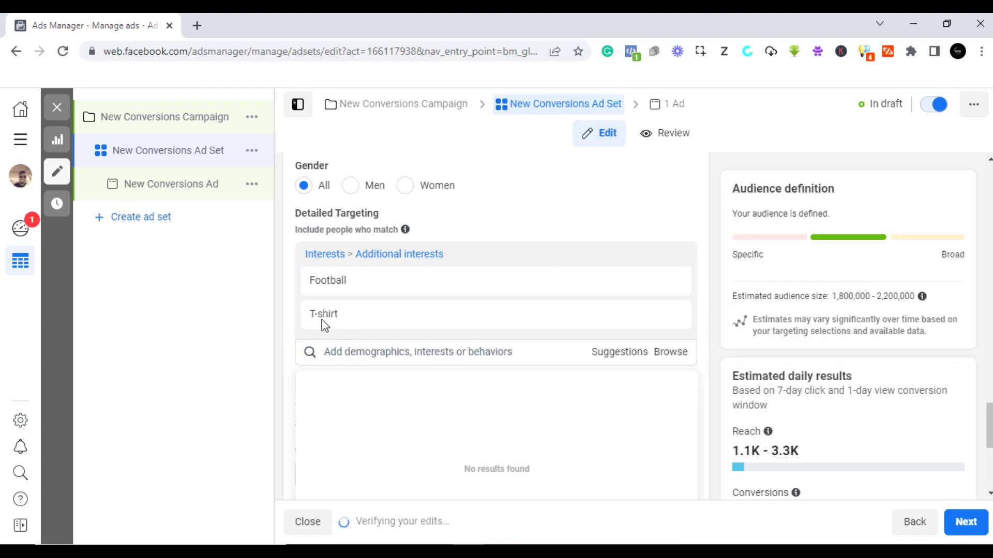
- Remove the T-shirt interest from the audience's detailed targeting
mouse_move(323, 323)
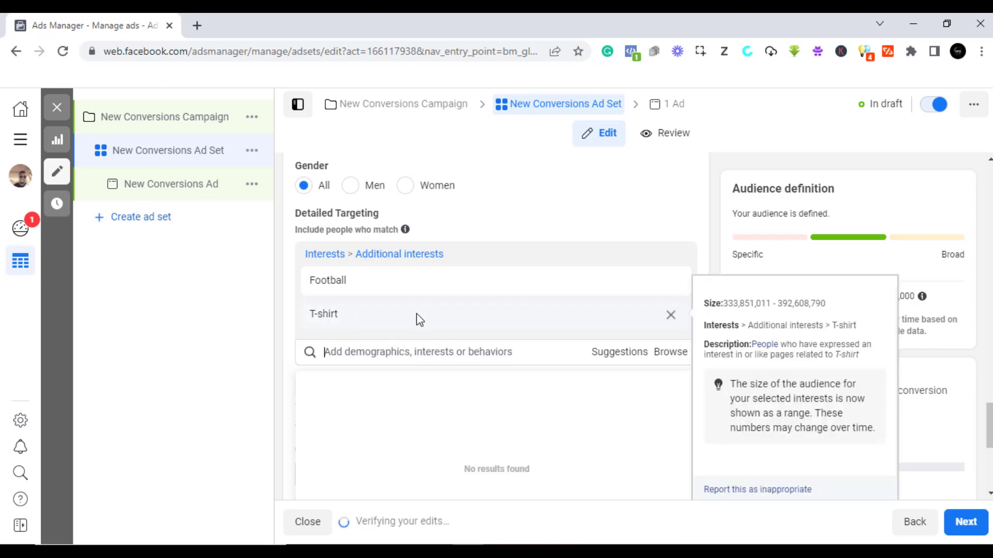
left_click(670, 317)
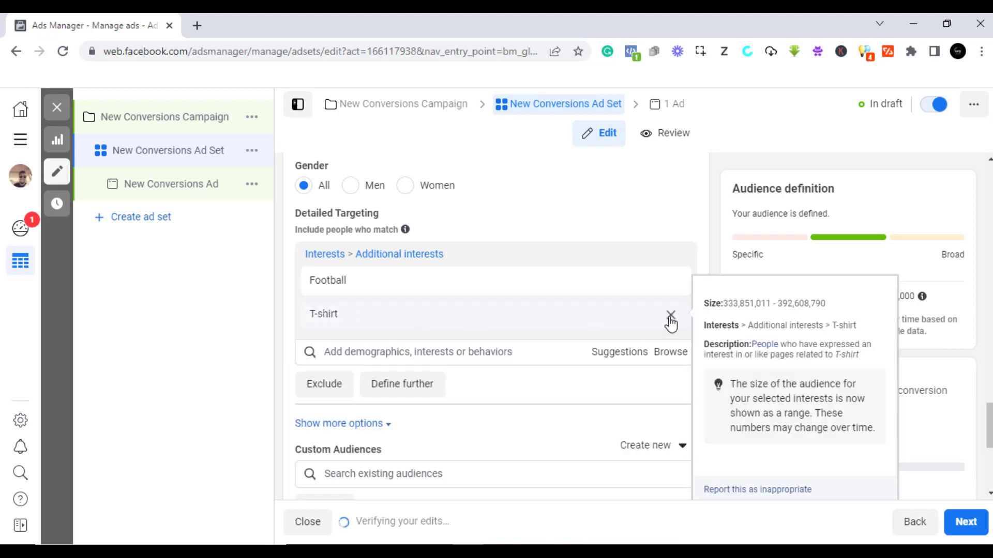
left_click(670, 316)
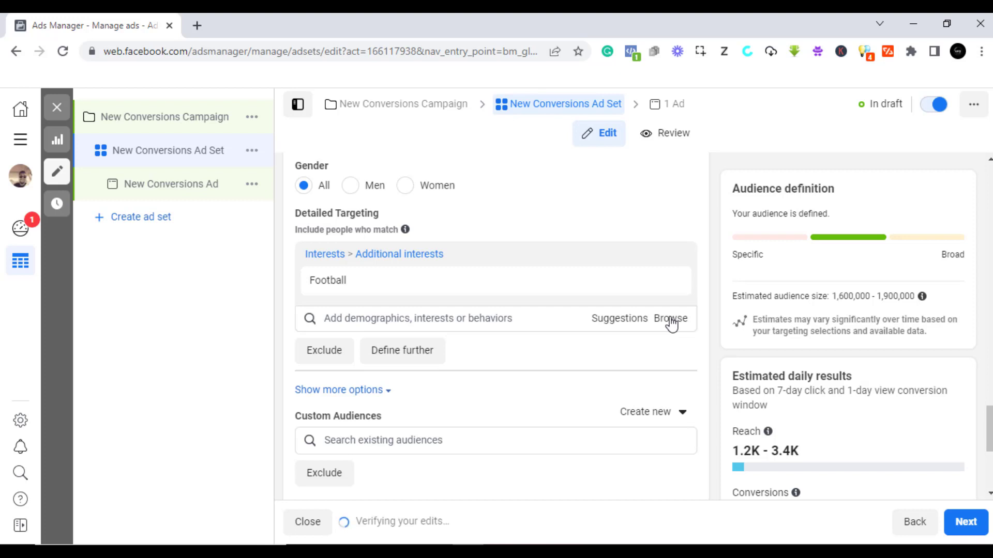
- Look through the suggested interests and behaviors related to Football in the detailed targeting, then close the suggestions without adding any
left_click(618, 322)
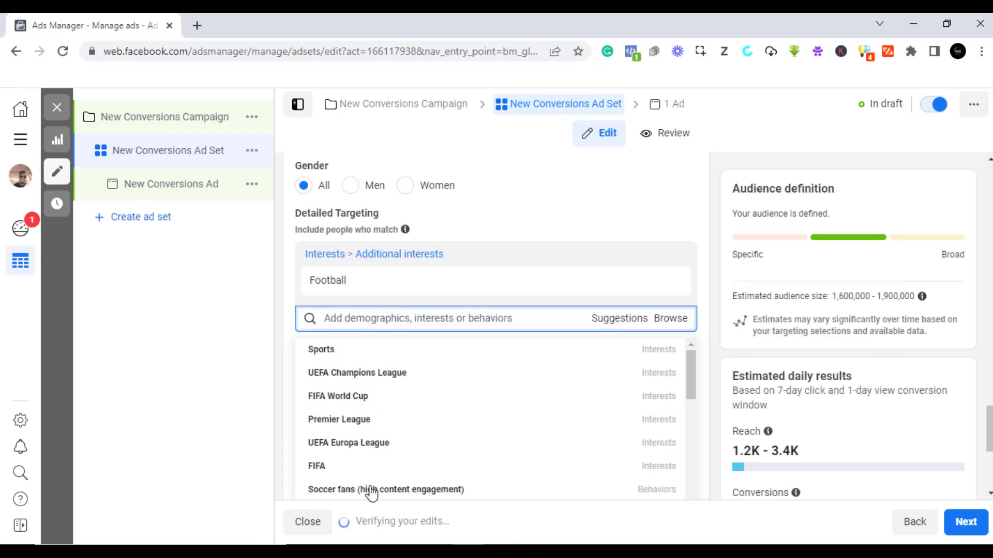
scroll(345, 424, "down", 2)
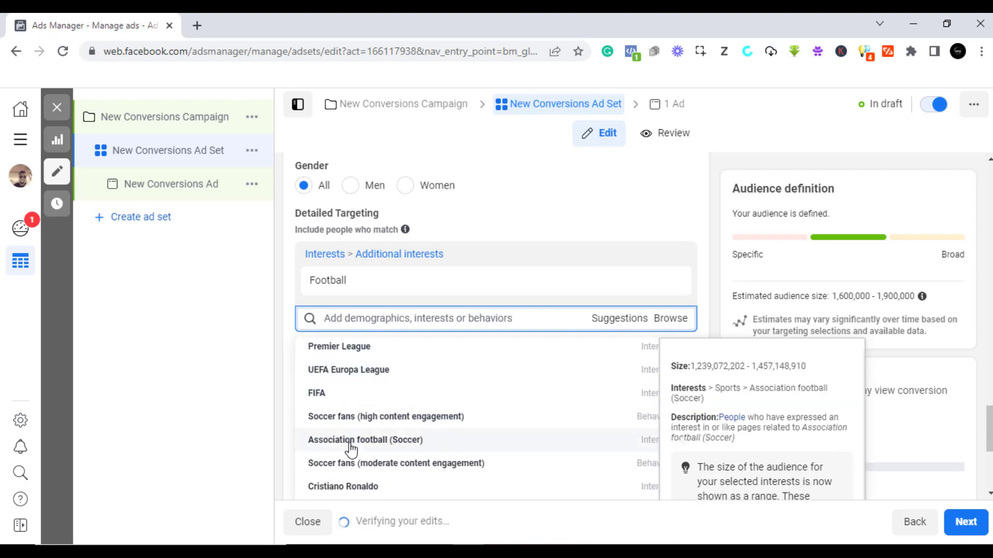
scroll(346, 488, "up", 2)
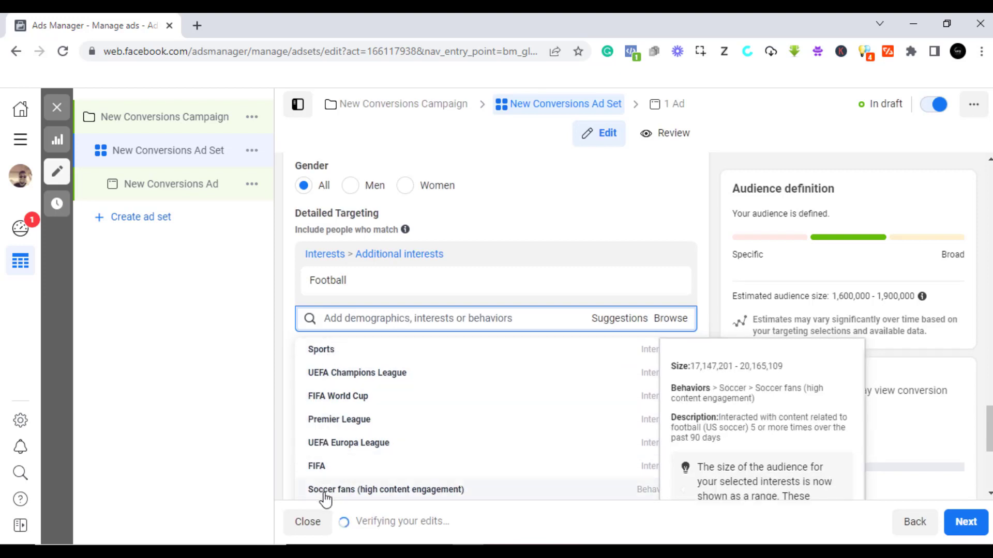
scroll(326, 398, "down", 2)
scroll(329, 414, "down", 6)
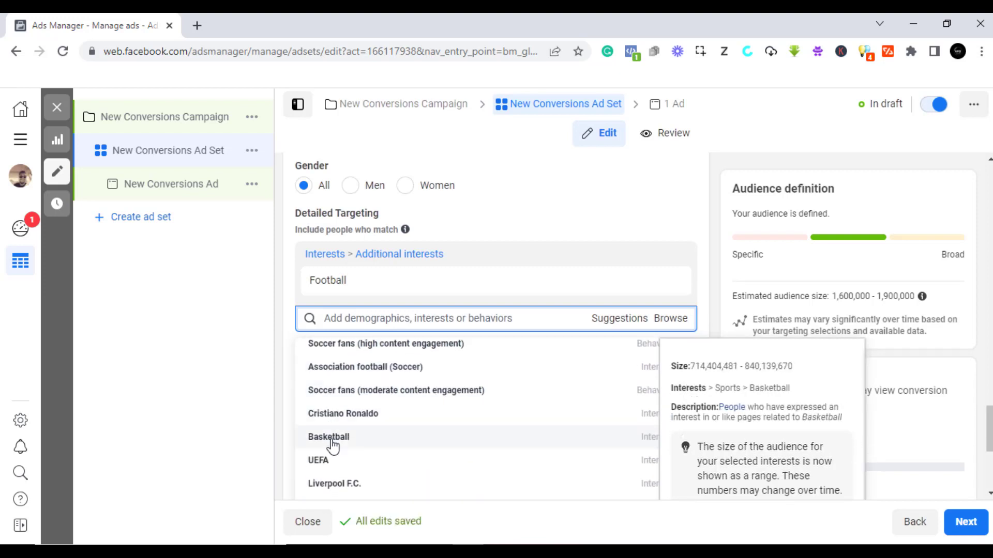
scroll(332, 471, "down", 3)
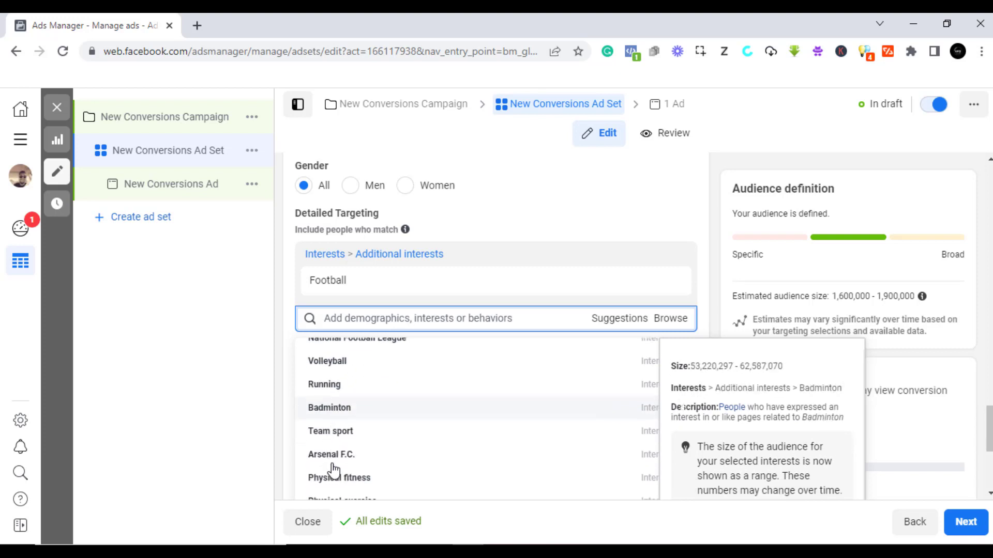
scroll(332, 473, "down", 1)
scroll(333, 475, "down", 1)
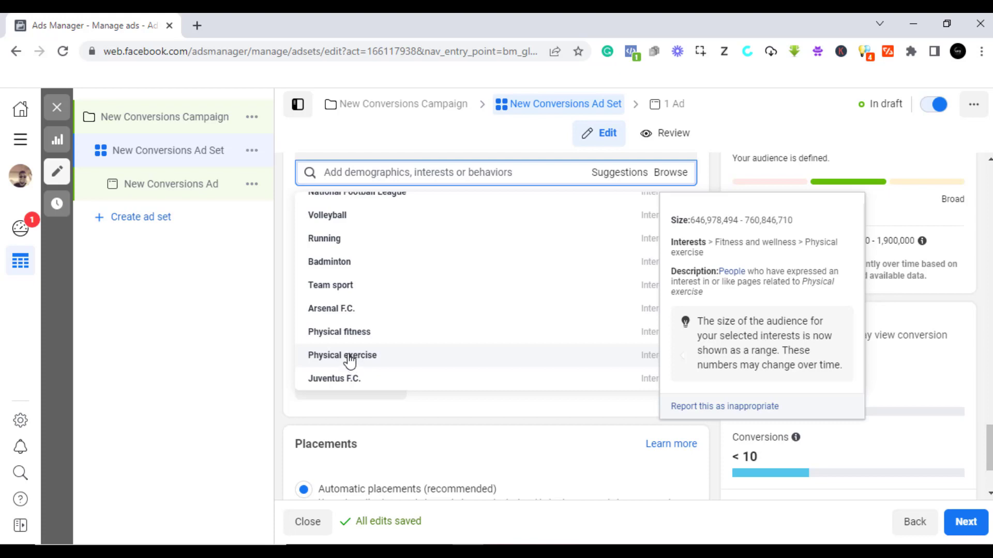
scroll(348, 360, "up", 4)
scroll(345, 360, "up", 10)
scroll(343, 355, "down", 5)
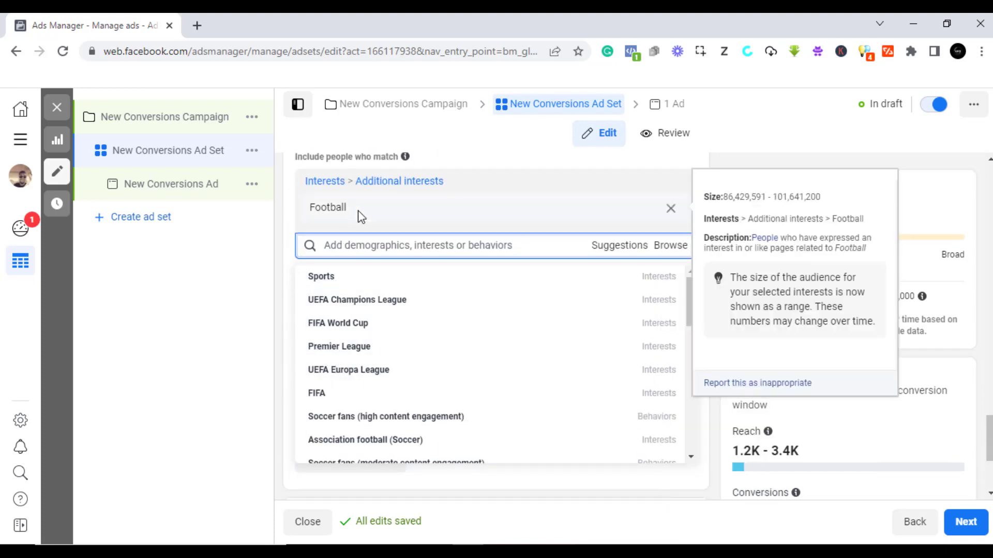
left_click(184, 357)
- Switch the ad set's placements to Manual placements
scroll(383, 370, "down", 2)
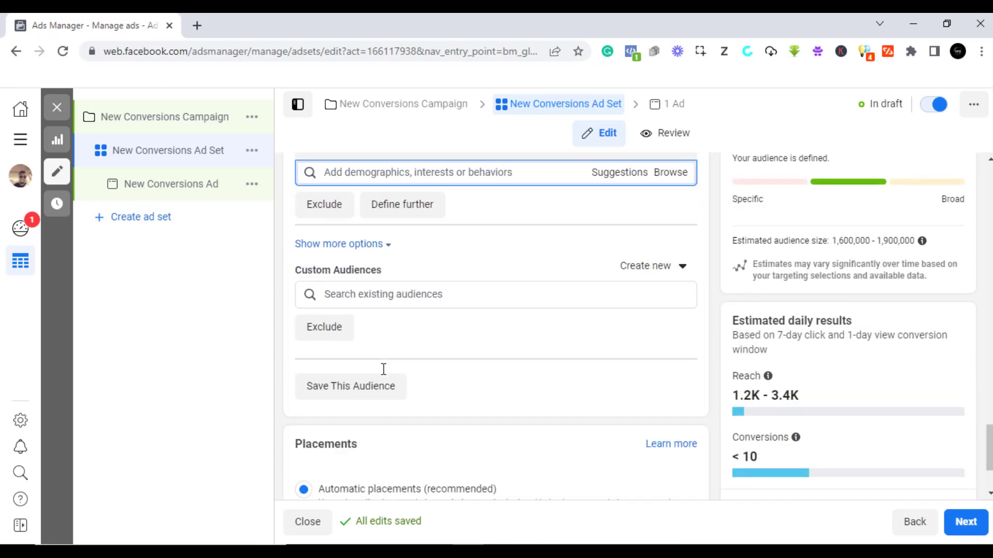
scroll(383, 369, "up", 2)
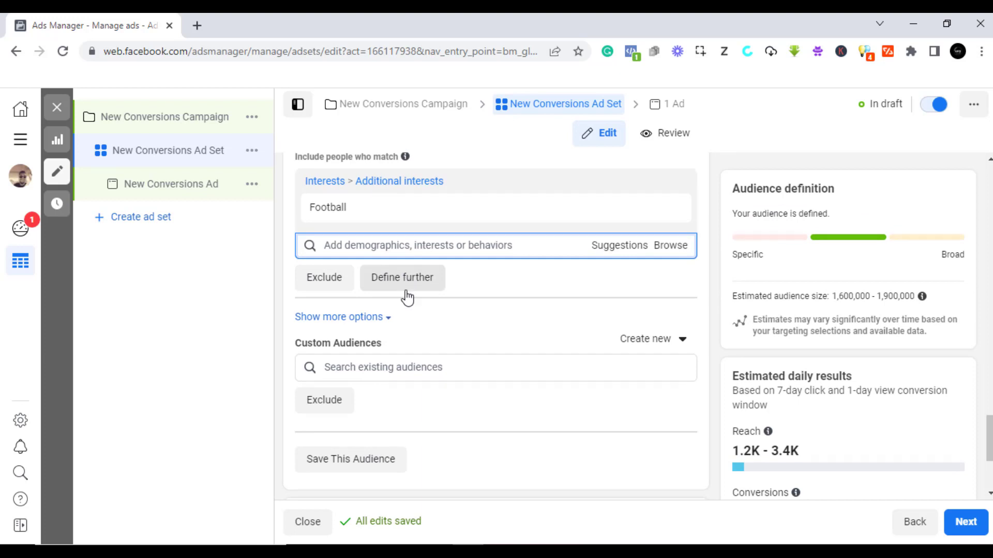
scroll(394, 365, "down", 4)
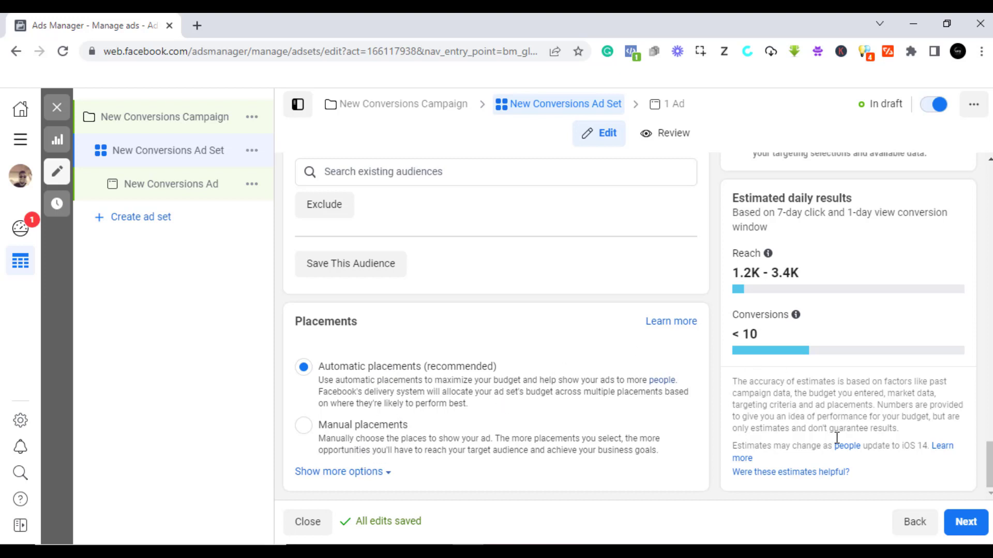
left_click(304, 426)
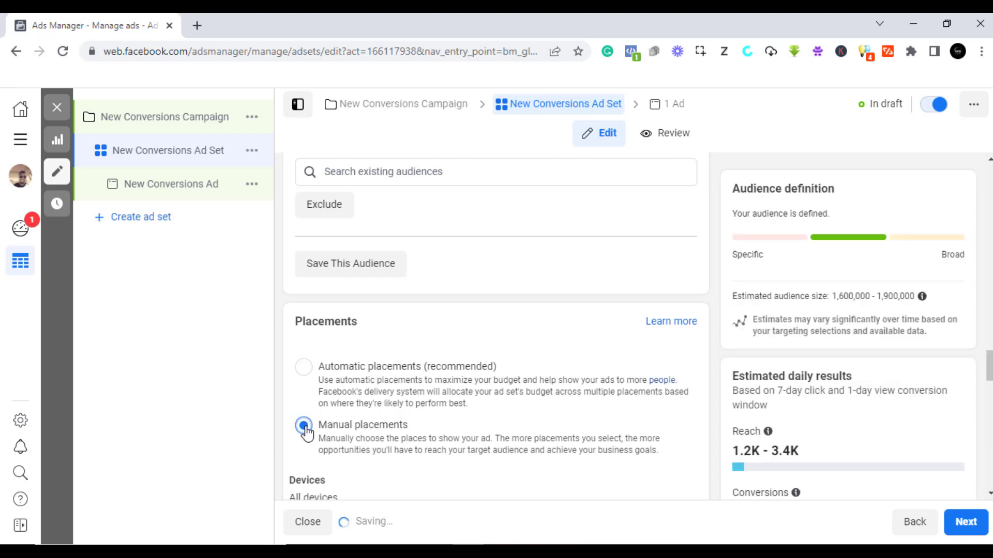
- Review the available platforms and the placement options under them, from Feeds and Stories and Reels to Apps and sites
scroll(406, 401, "down", 5)
scroll(362, 372, "down", 4)
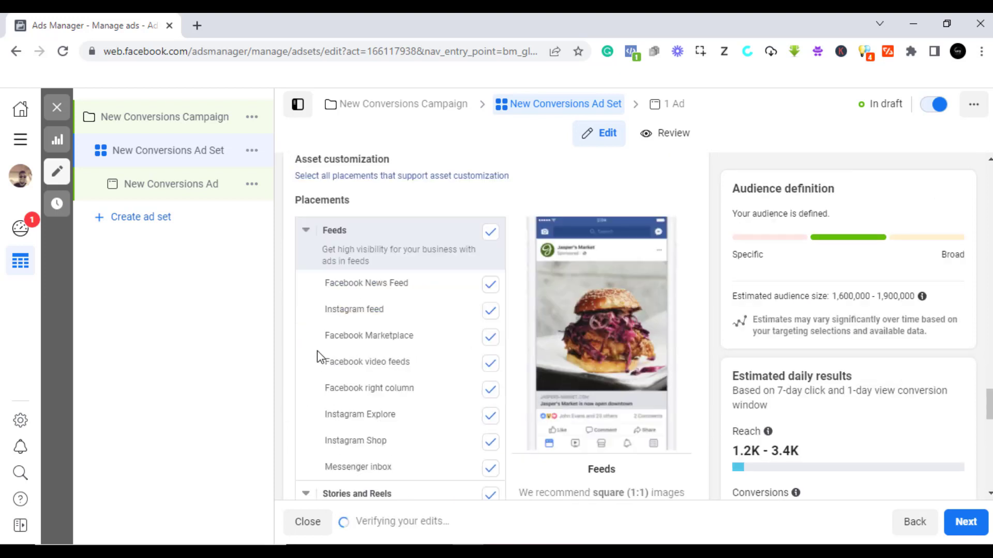
scroll(308, 274, "up", 2)
scroll(306, 269, "up", 2)
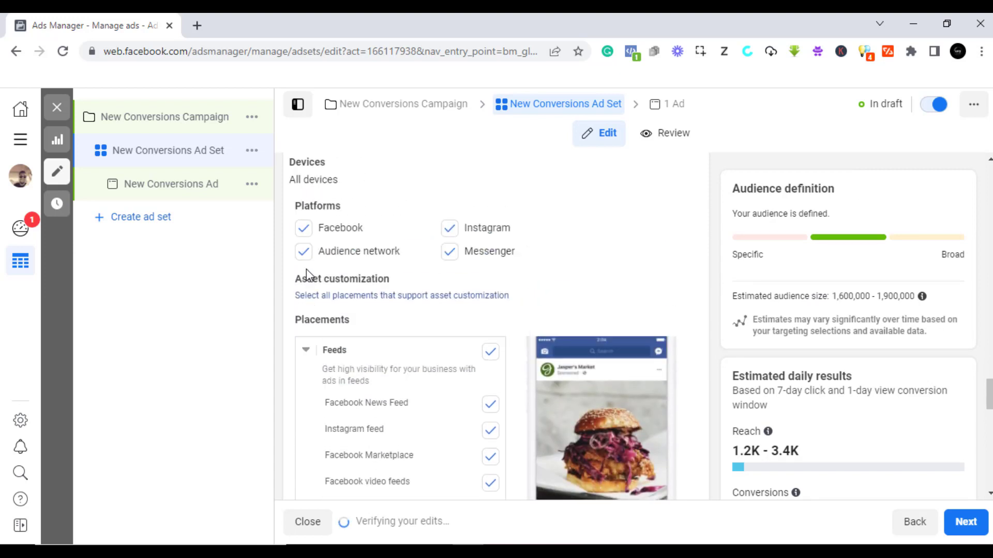
scroll(402, 375, "down", 4)
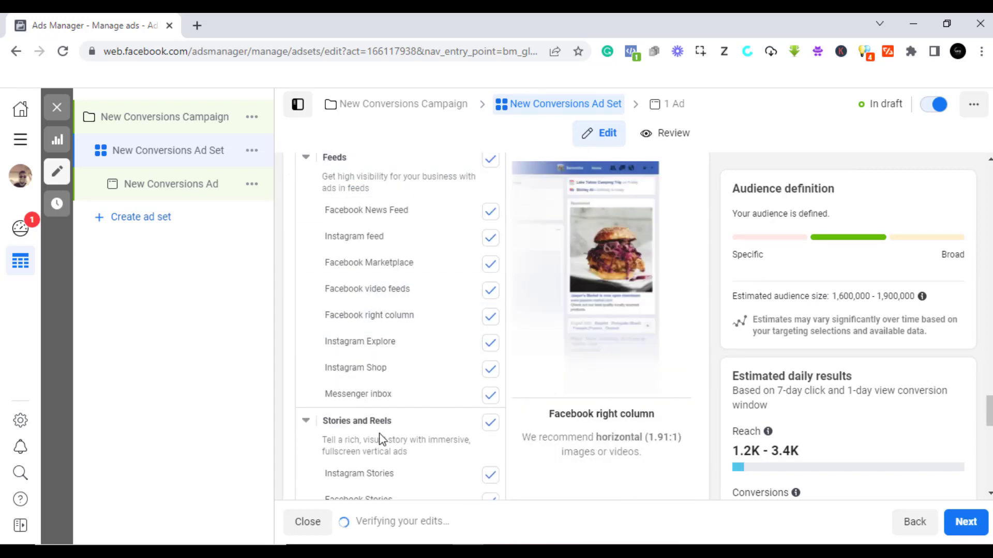
scroll(342, 332, "up", 3)
scroll(305, 271, "up", 2)
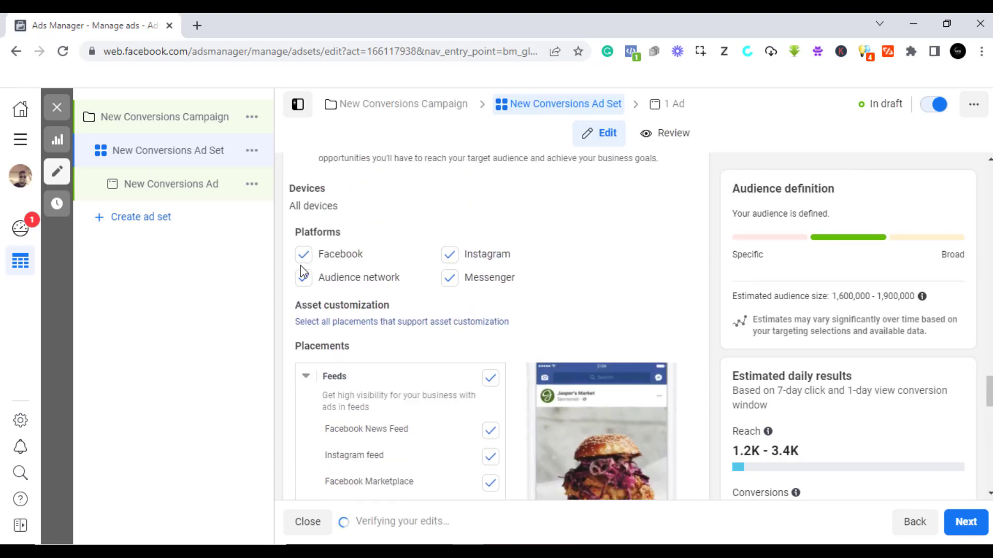
scroll(305, 287, "down", 2)
scroll(332, 350, "down", 12)
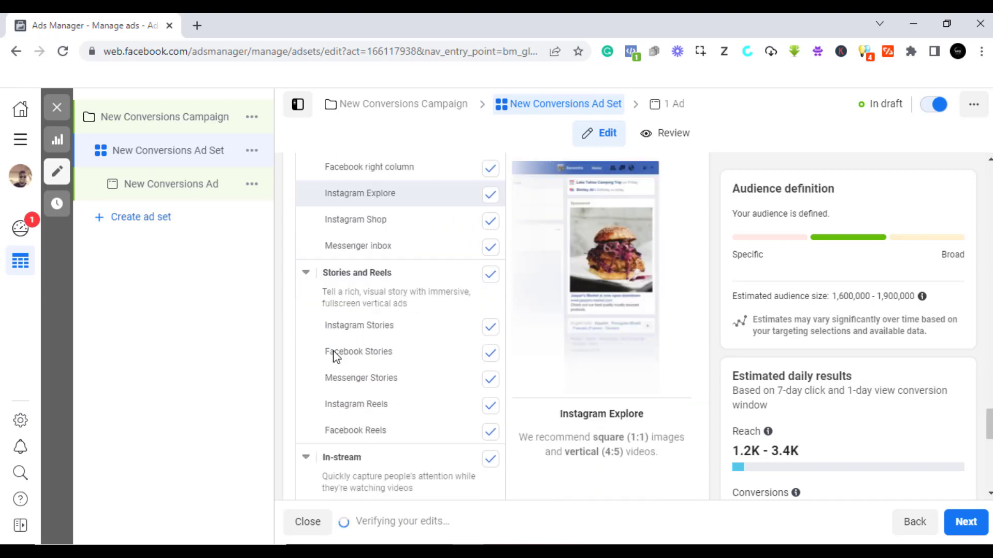
scroll(336, 362, "down", 2)
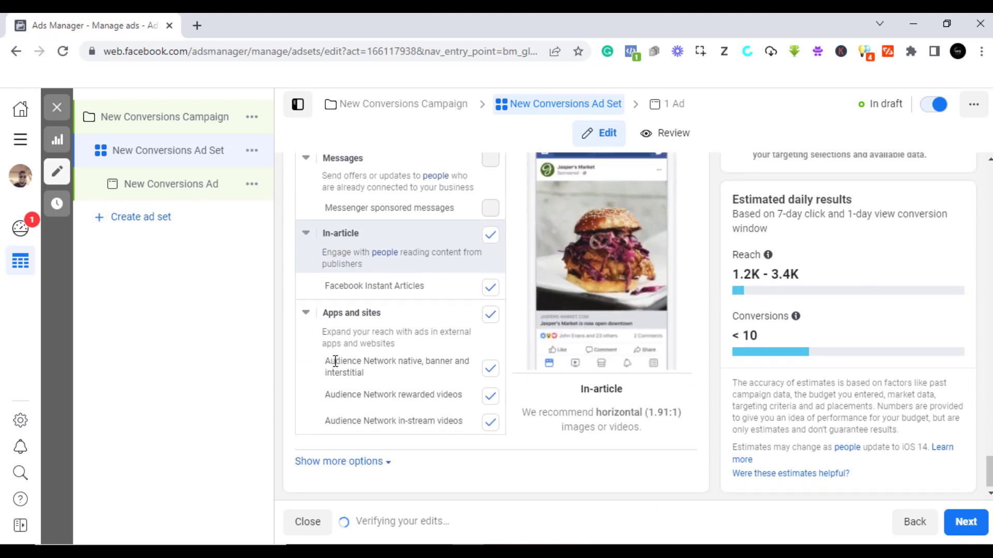
scroll(347, 419, "up", 1)
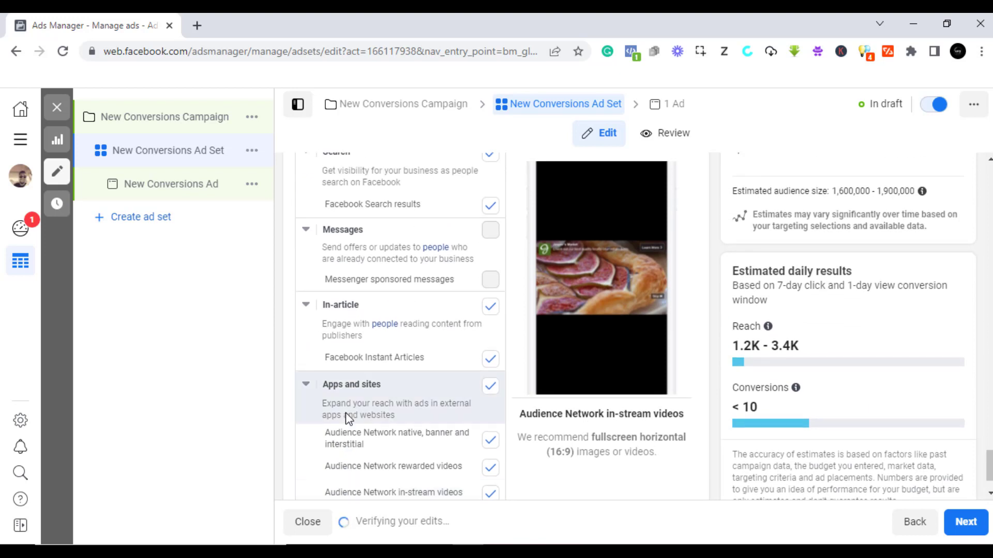
scroll(324, 342, "up", 4)
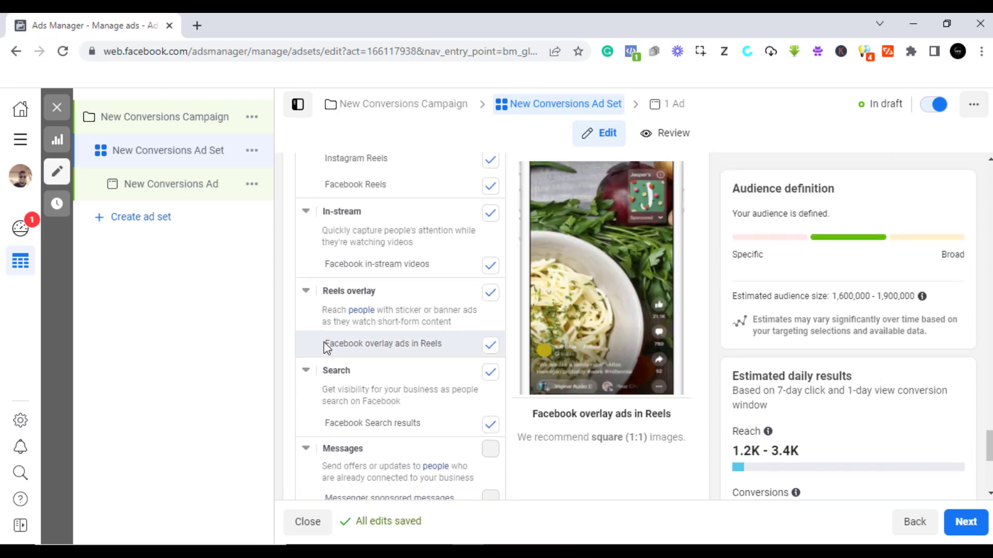
scroll(325, 345, "down", 5)
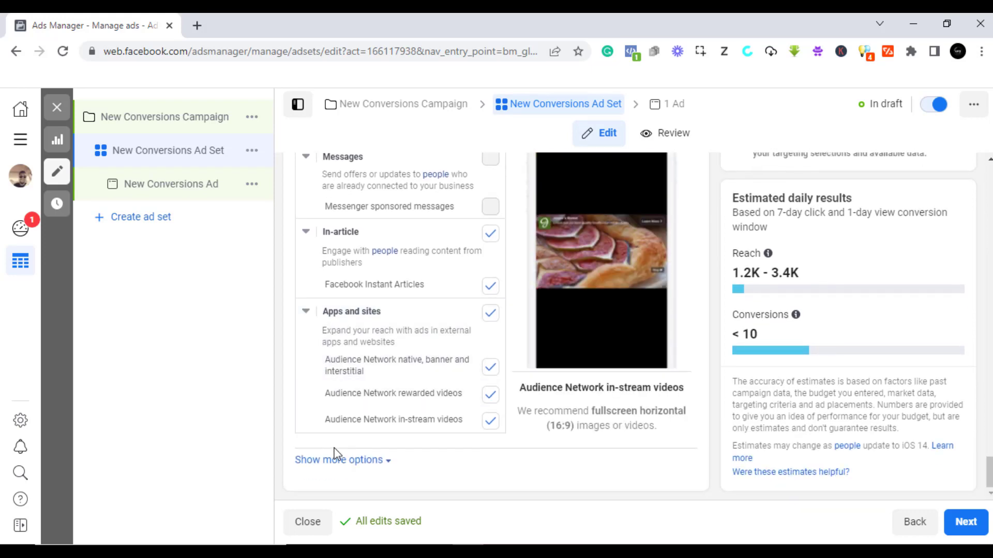
scroll(347, 441, "up", 1)
scroll(346, 440, "up", 5)
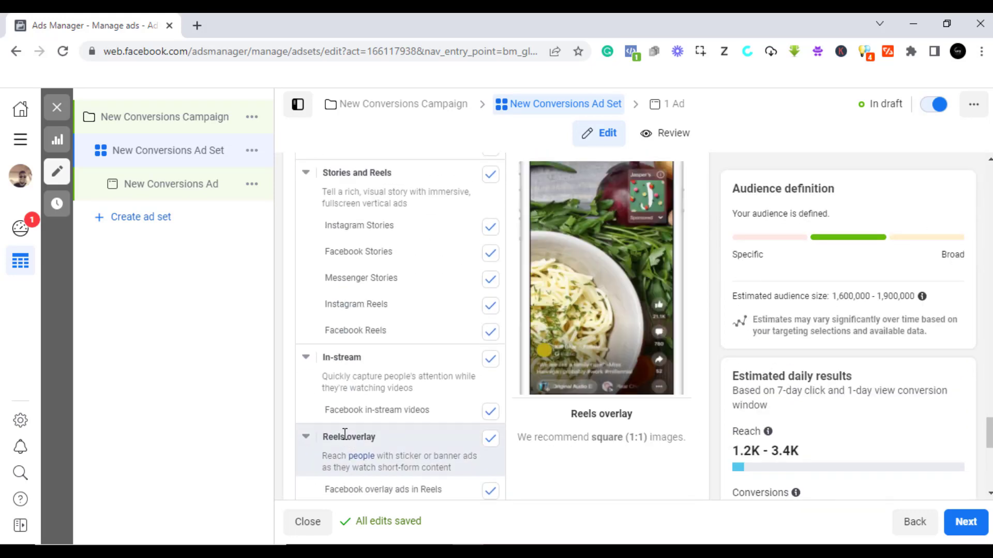
scroll(346, 441, "up", 5)
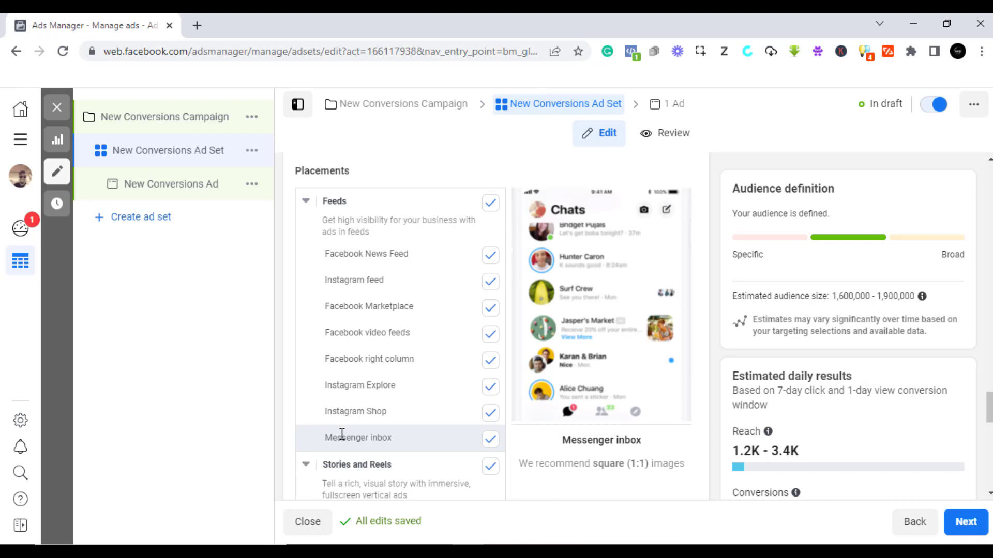
- Exclude the Audience network and Messenger platforms from the manual placements, keeping only Facebook and Instagram
scroll(341, 435, "up", 5)
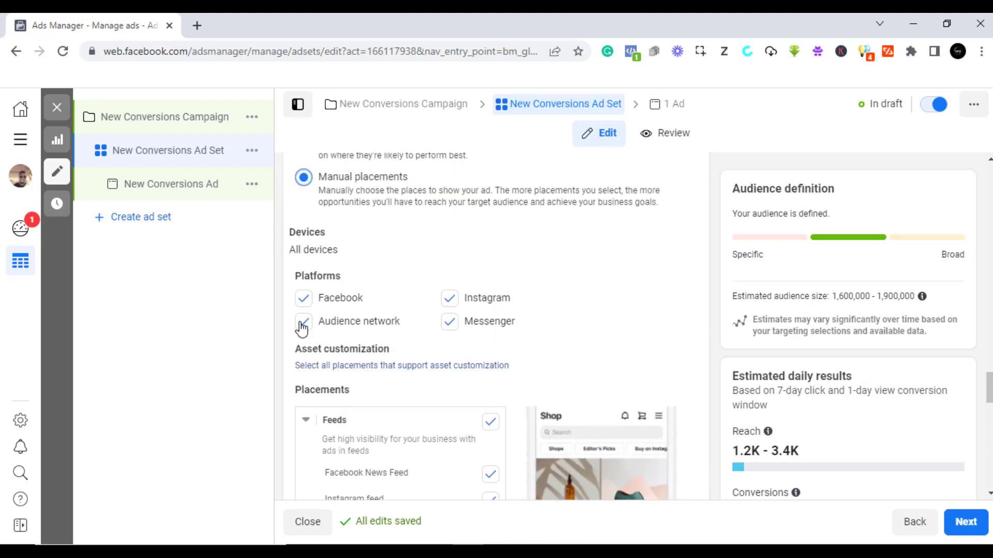
left_click(303, 325)
left_click(304, 325)
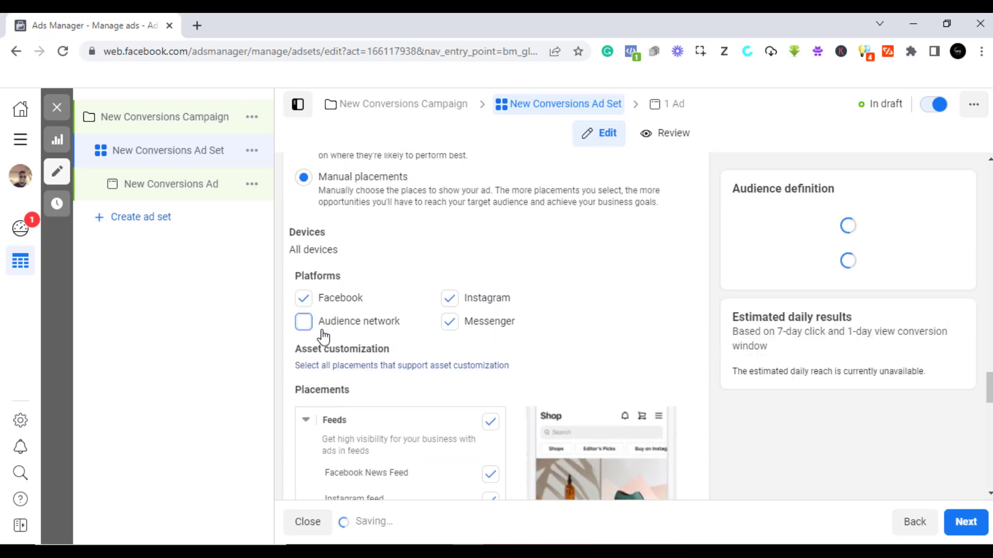
left_click(450, 325)
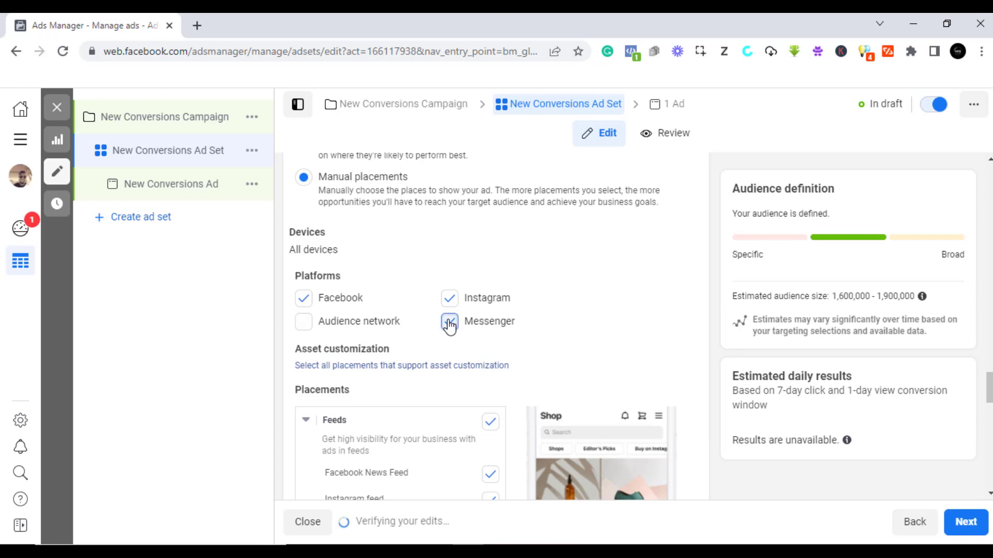
left_click(449, 325)
scroll(455, 334, "down", 3)
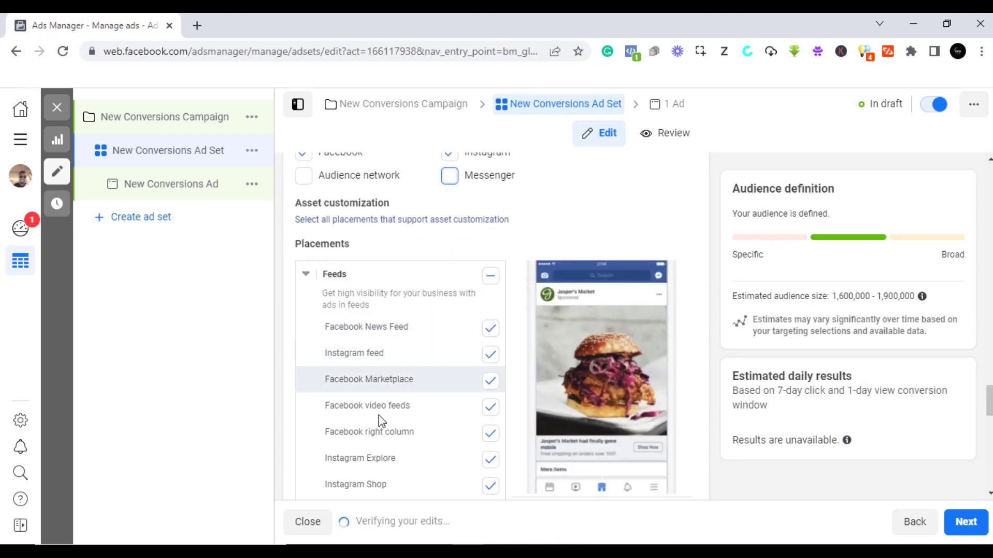
scroll(407, 427, "up", 2)
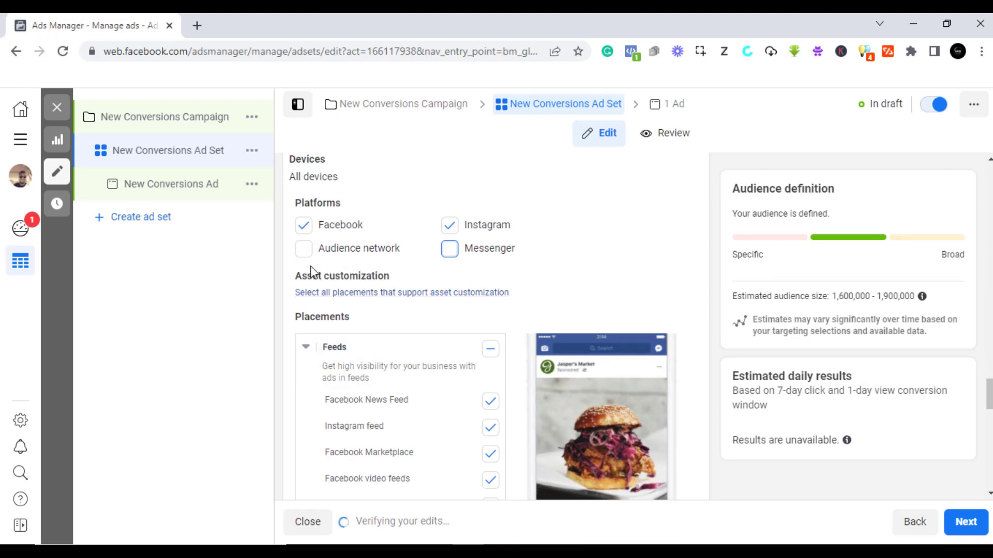
- Exclude the Instagram platform from the manual placements, keeping only Facebook, and look over the placements under it
left_click(456, 231)
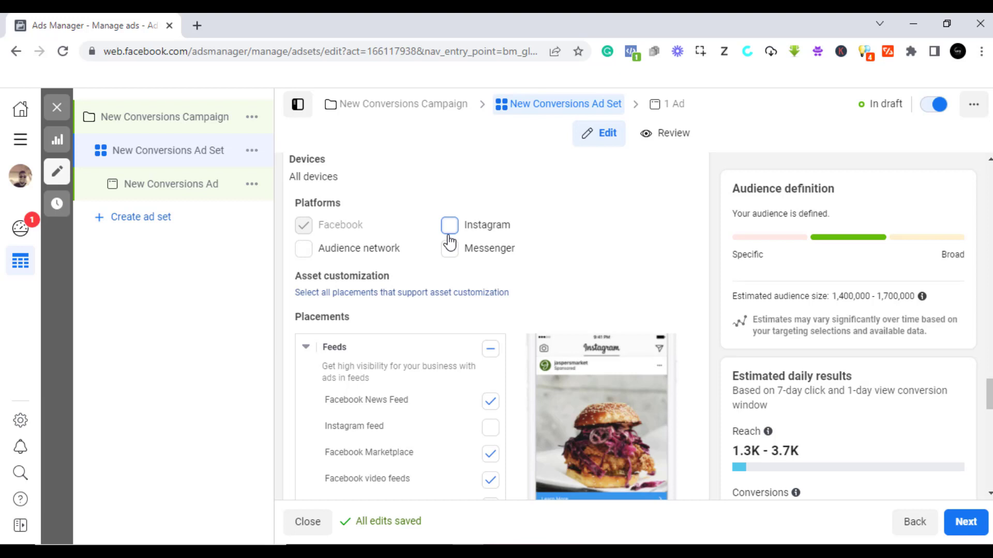
scroll(408, 307, "down", 3)
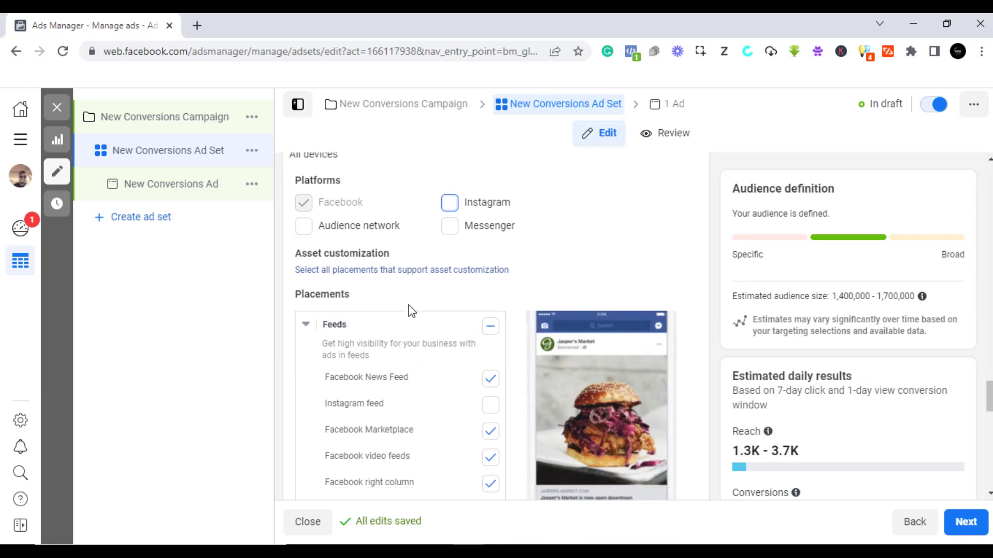
scroll(409, 308, "down", 6)
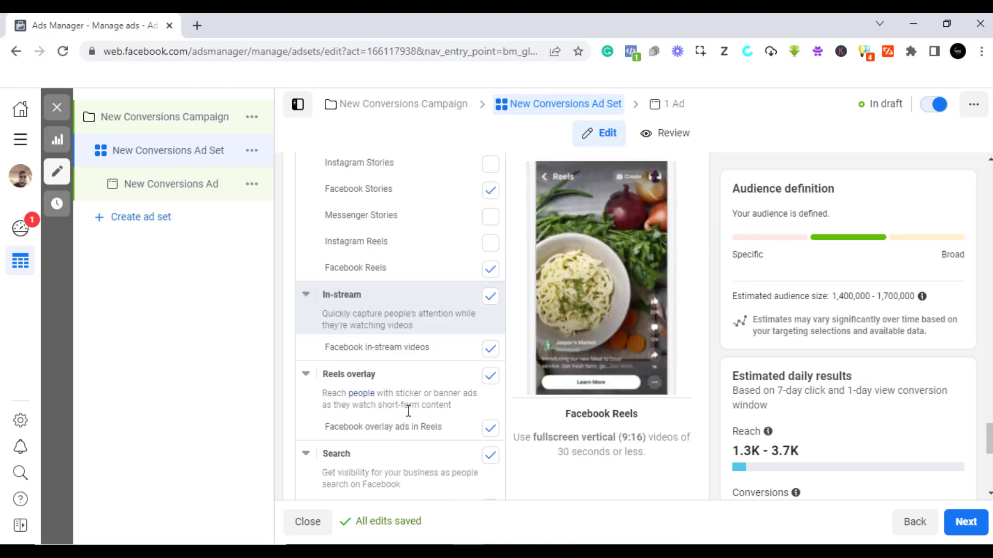
scroll(400, 383, "up", 6)
scroll(428, 308, "down", 3)
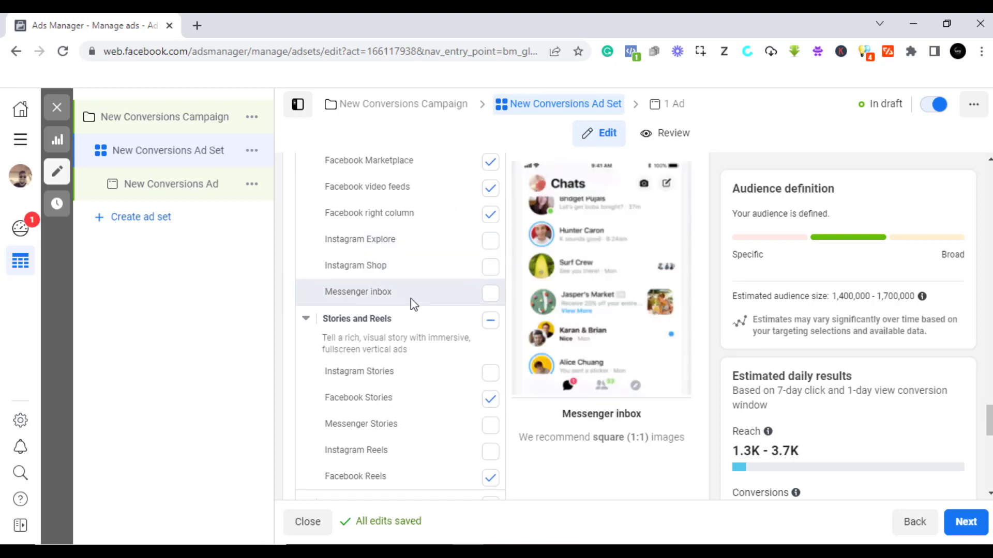
scroll(396, 308, "down", 3)
scroll(416, 404, "down", 1)
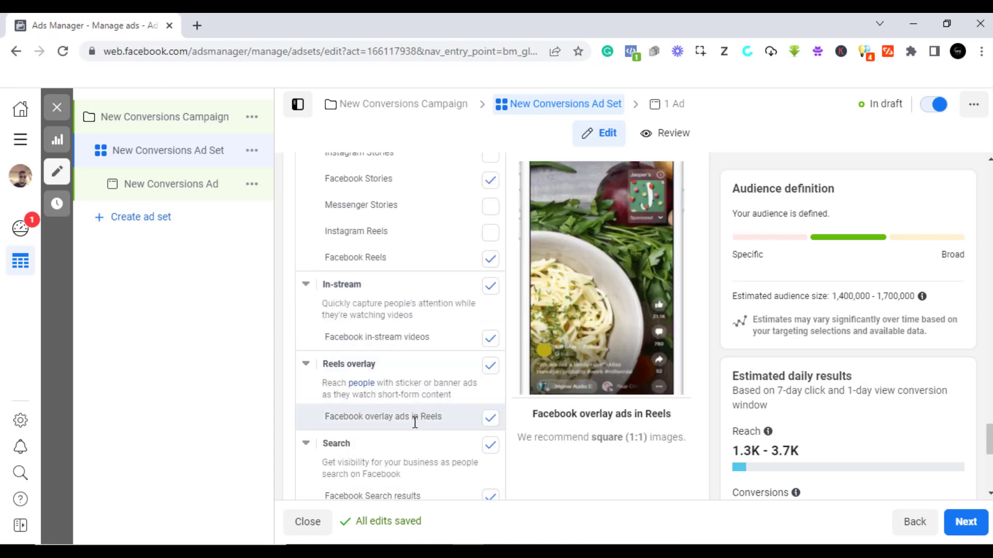
- Deselect Facebook right column, Facebook video feeds and Facebook Marketplace under Feeds, keeping only Facebook News Feed
scroll(415, 421, "up", 4)
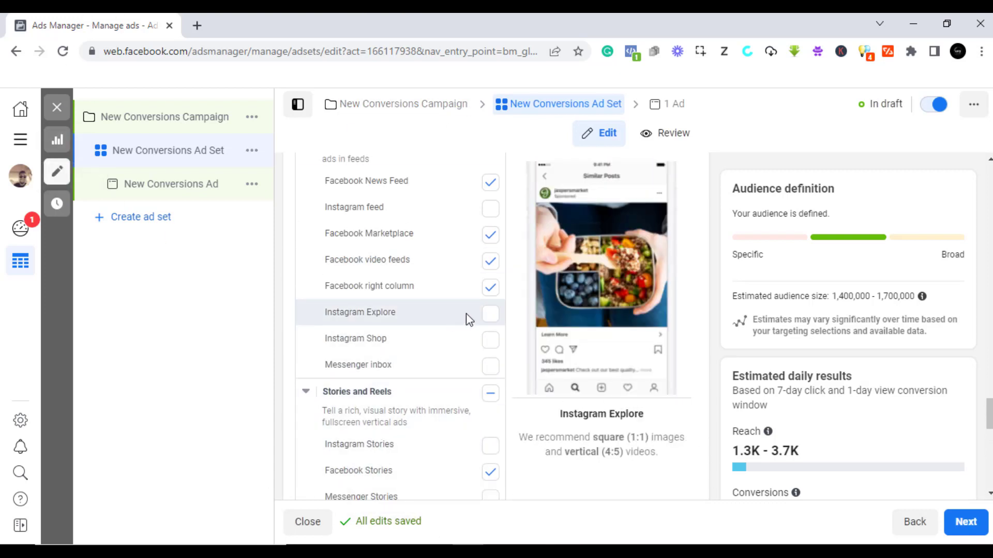
left_click(490, 288)
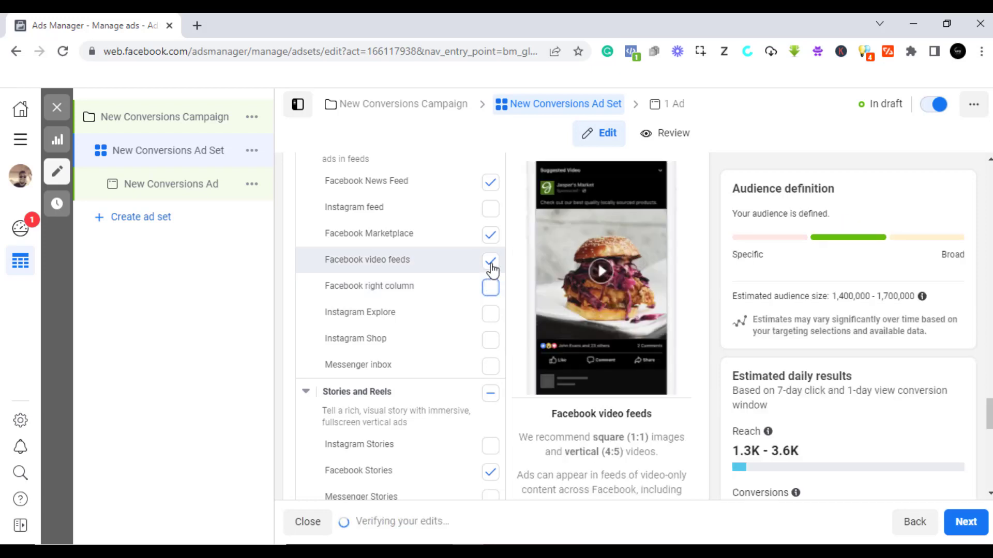
left_click(491, 263)
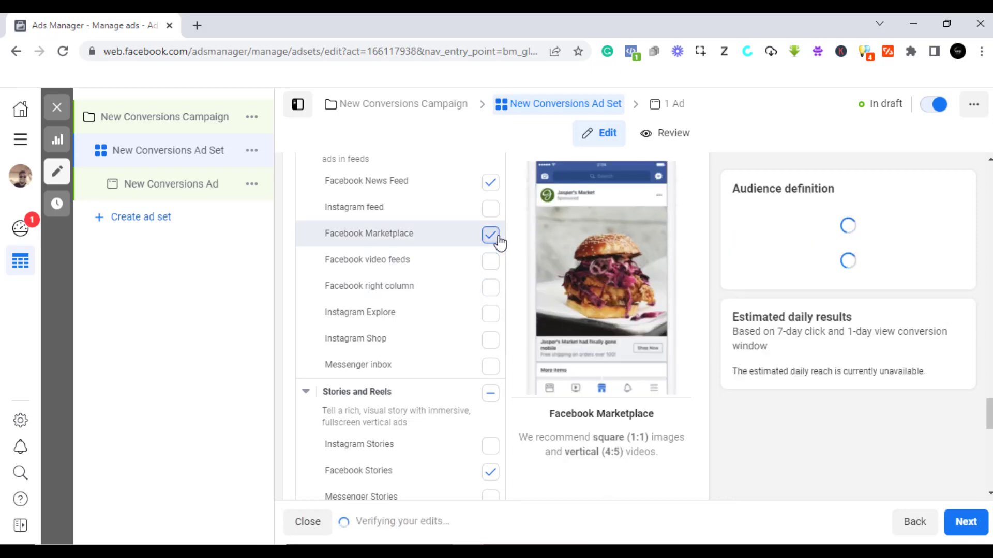
left_click(495, 238)
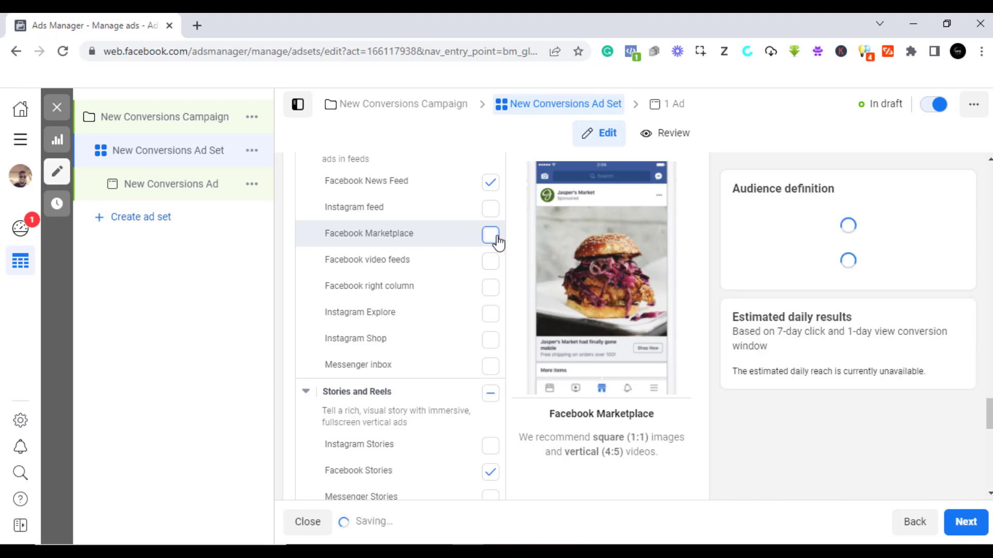
- Compare the Feeds placements with the Stories and Reels placements, looking at their ad previews and recommended formats
scroll(470, 403, "down", 2)
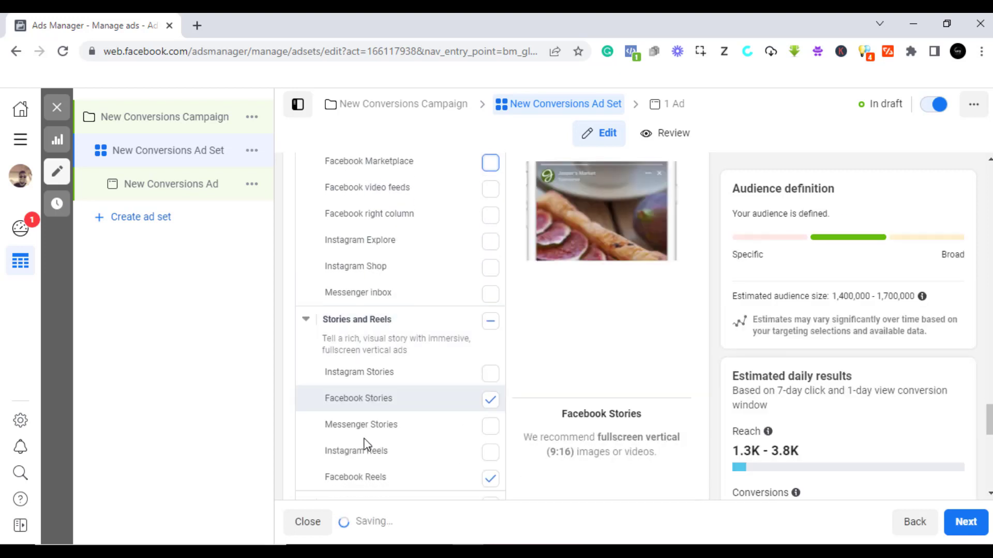
scroll(436, 309, "up", 5)
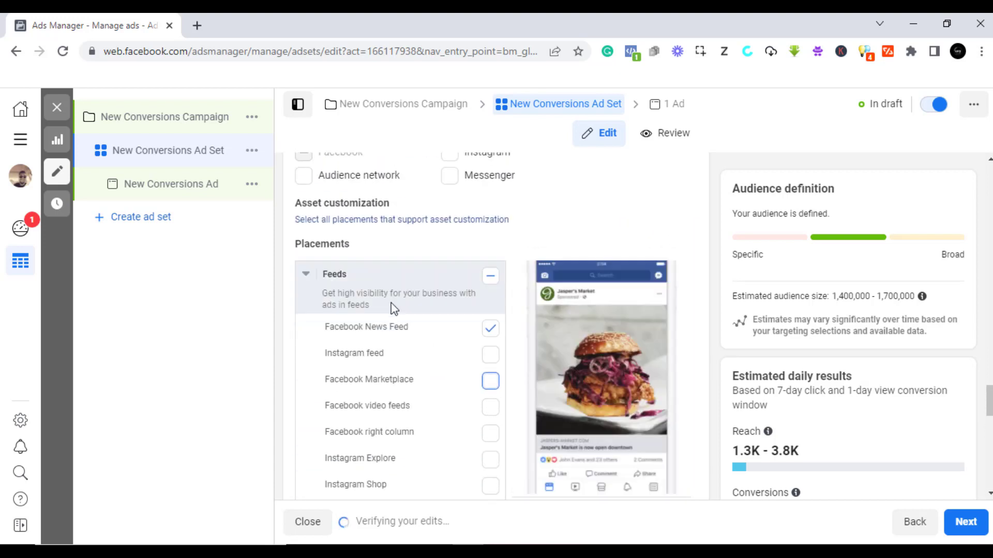
scroll(428, 340, "down", 5)
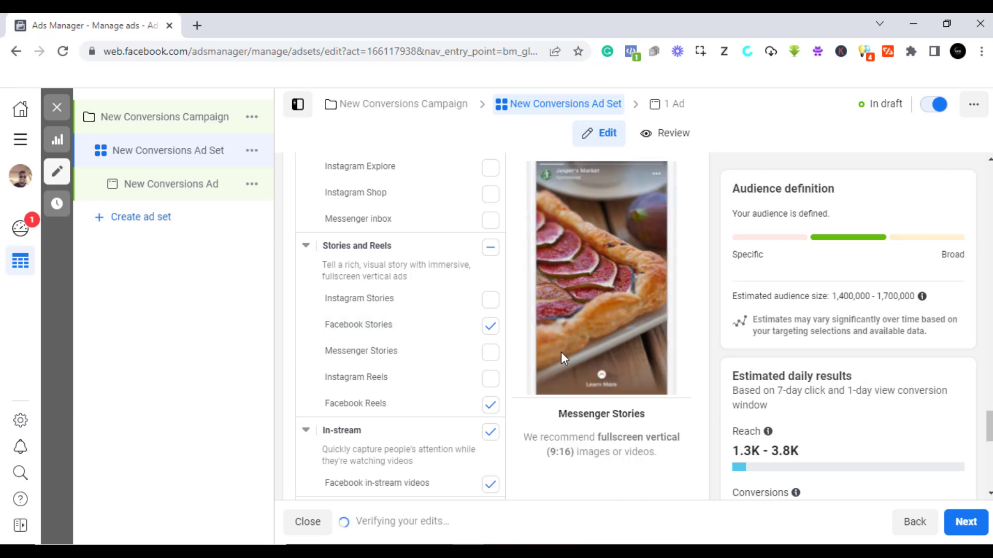
scroll(449, 345, "up", 5)
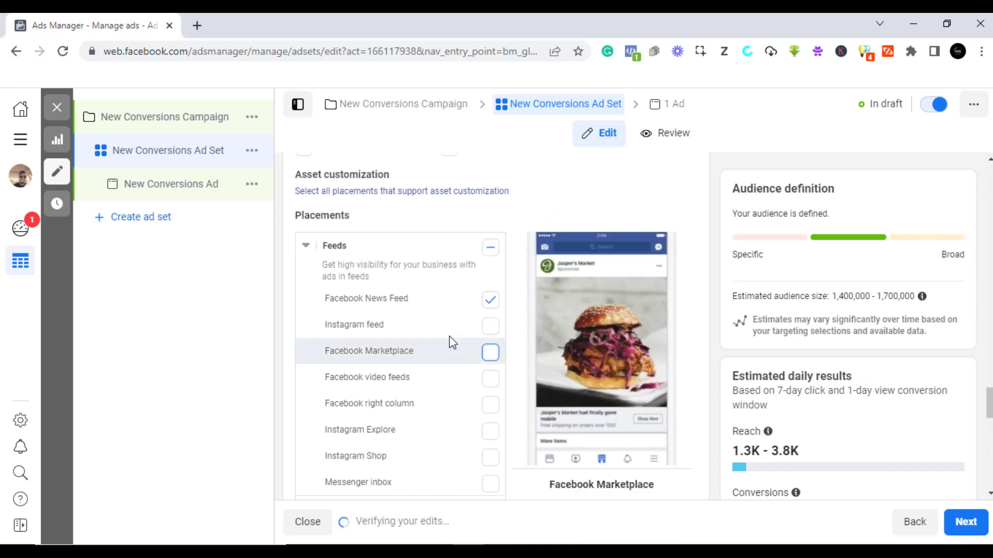
scroll(458, 344, "down", 3)
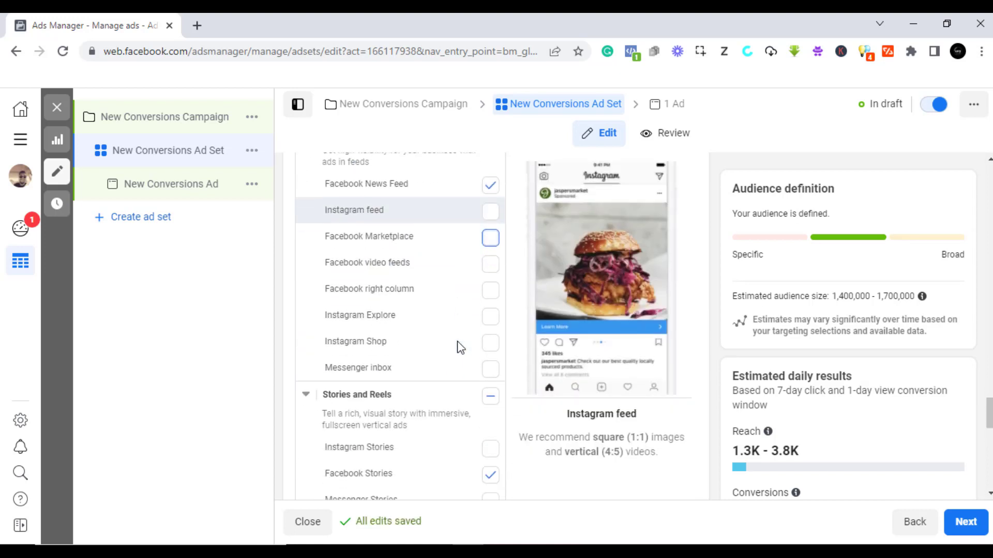
scroll(458, 347, "down", 3)
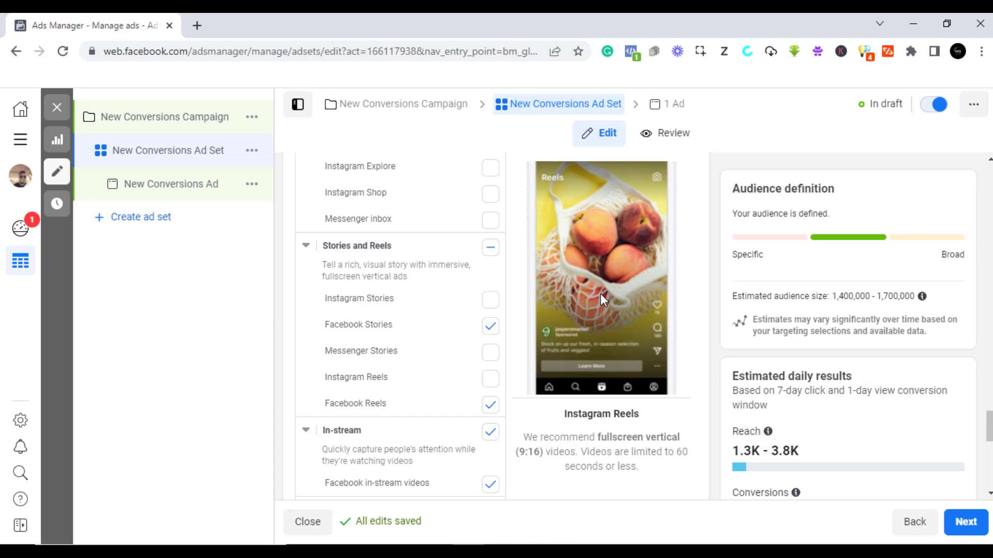
scroll(443, 388, "up", 2)
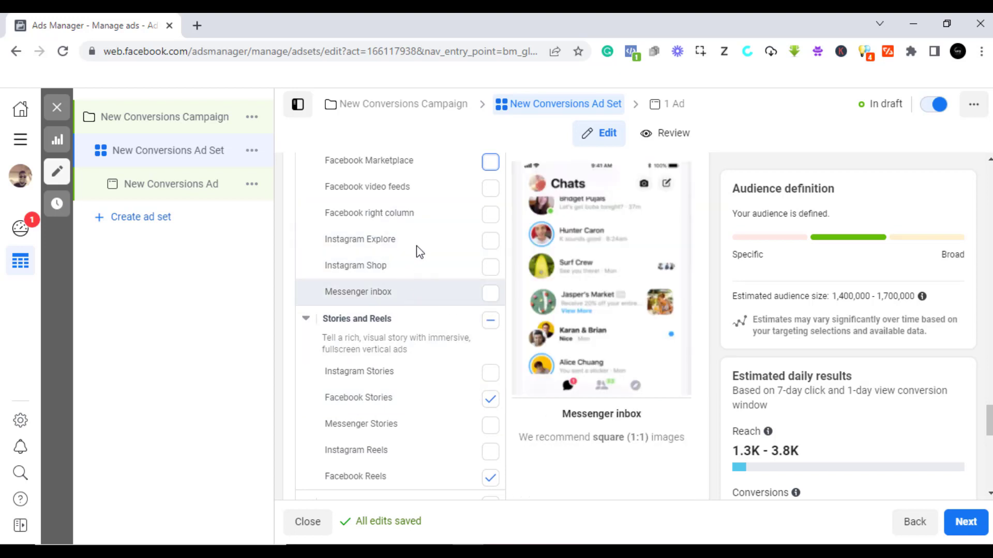
scroll(423, 251, "up", 2)
scroll(414, 277, "up", 2)
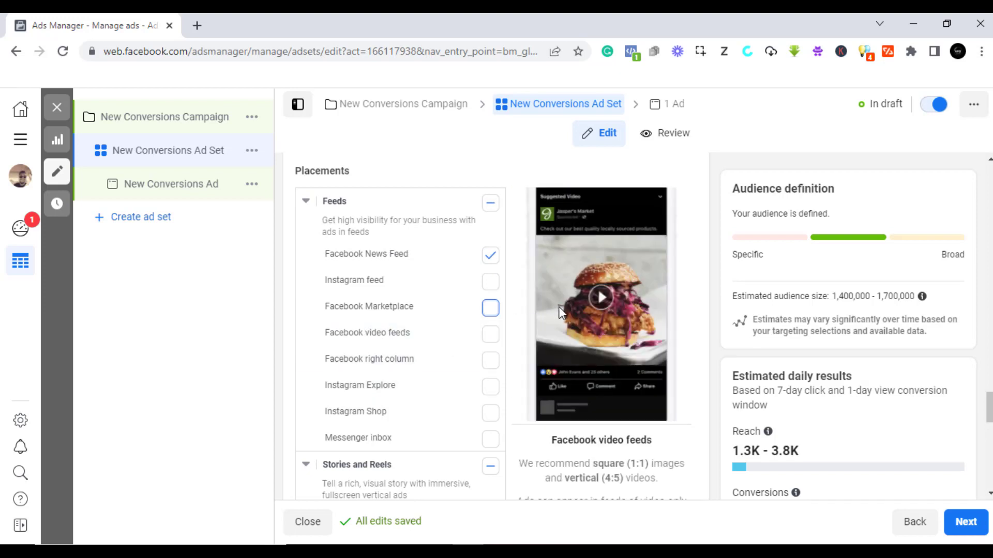
- Deselect Facebook Stories and Facebook Reels under Stories and Reels, and exclude the In-stream placements
scroll(526, 318, "down", 4)
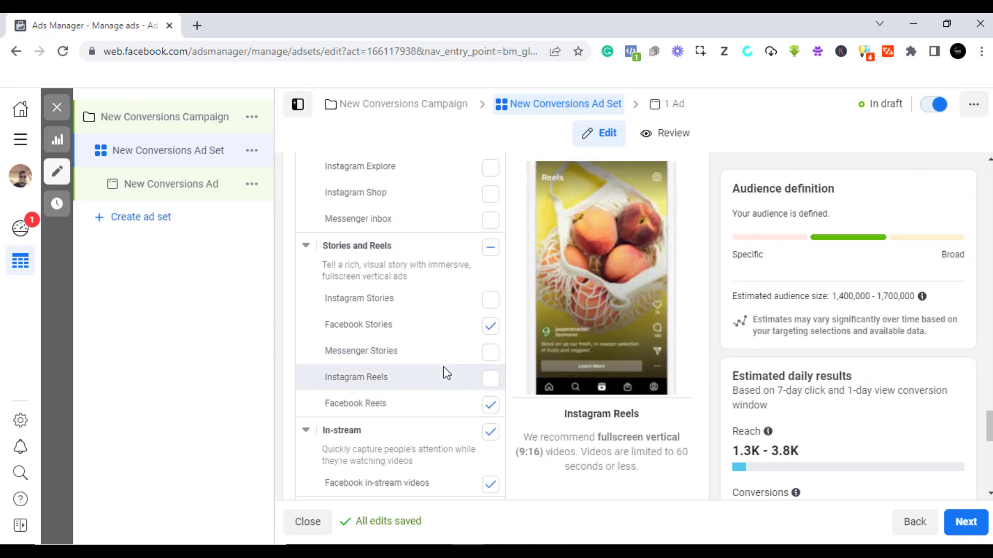
left_click(490, 326)
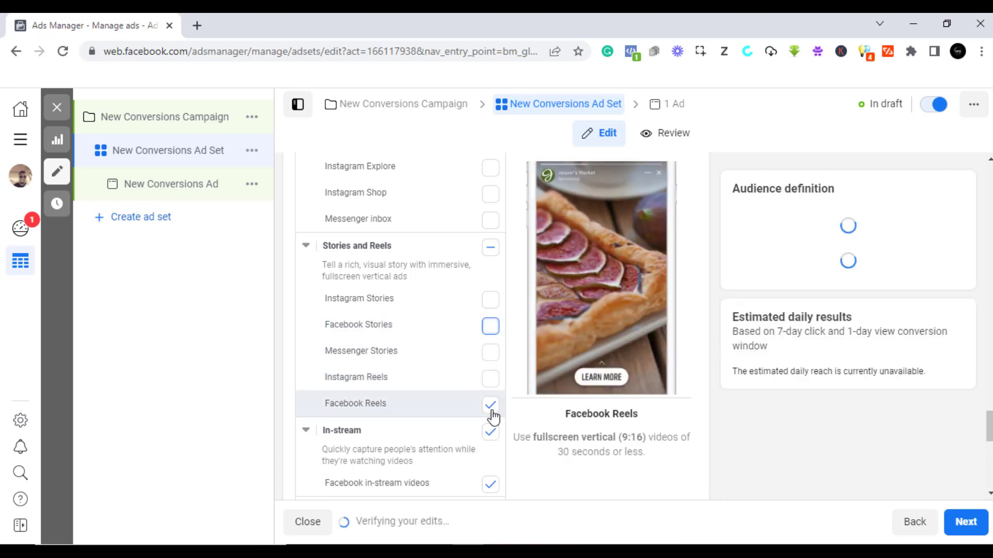
left_click(491, 411)
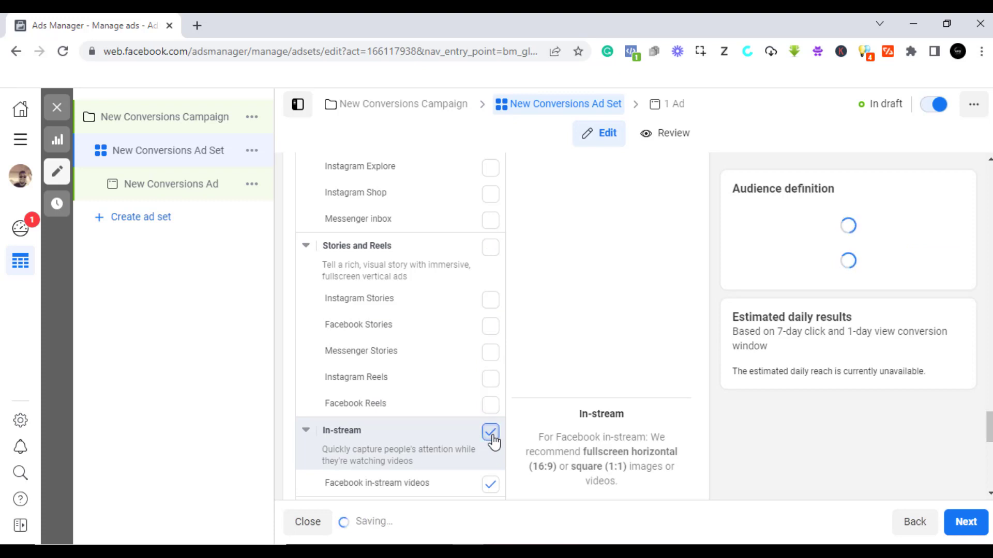
left_click(492, 436)
- Exclude the Reels overlay, Search and In-article placement groups from the ad set
scroll(490, 439, "down", 4)
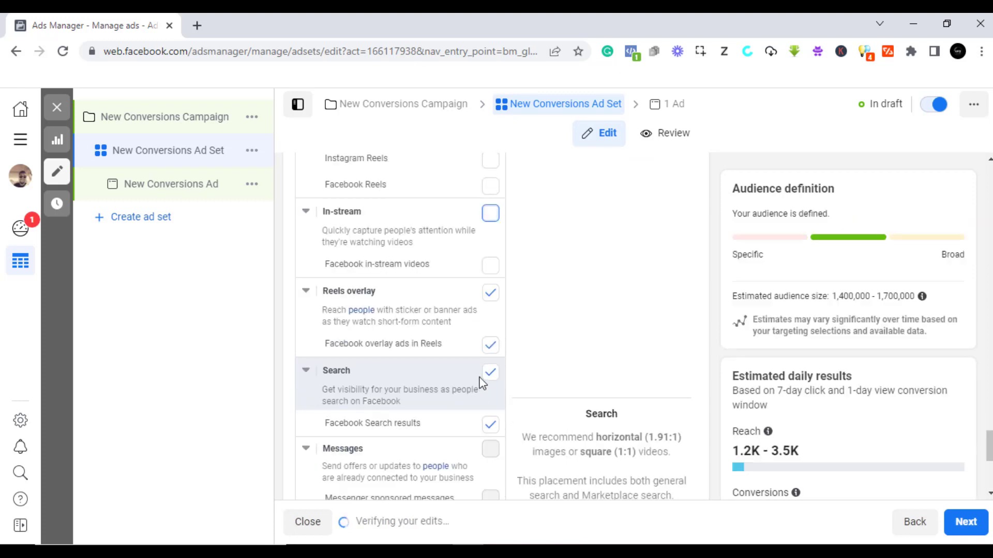
left_click(492, 294)
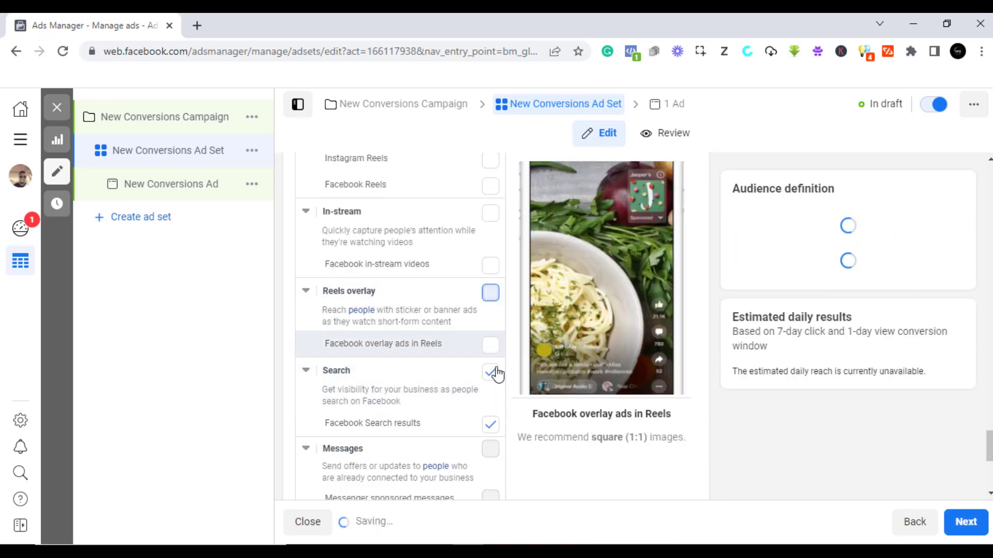
left_click(492, 373)
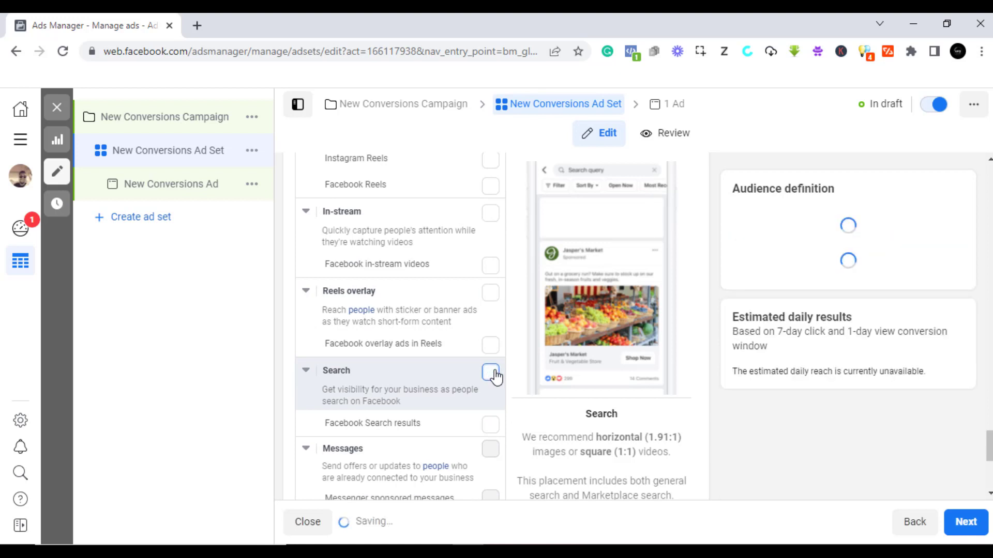
scroll(483, 396, "down", 2)
scroll(484, 395, "down", 3)
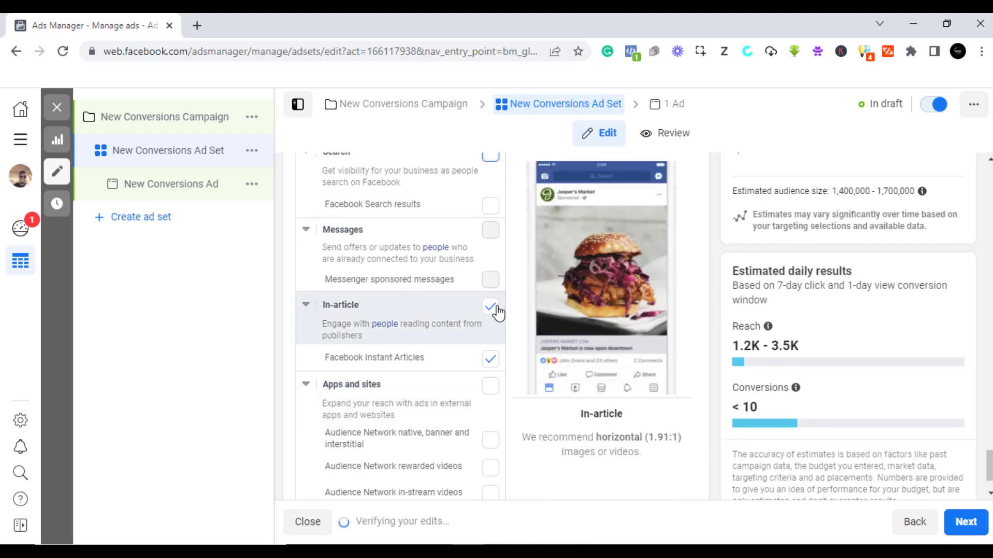
left_click(491, 311)
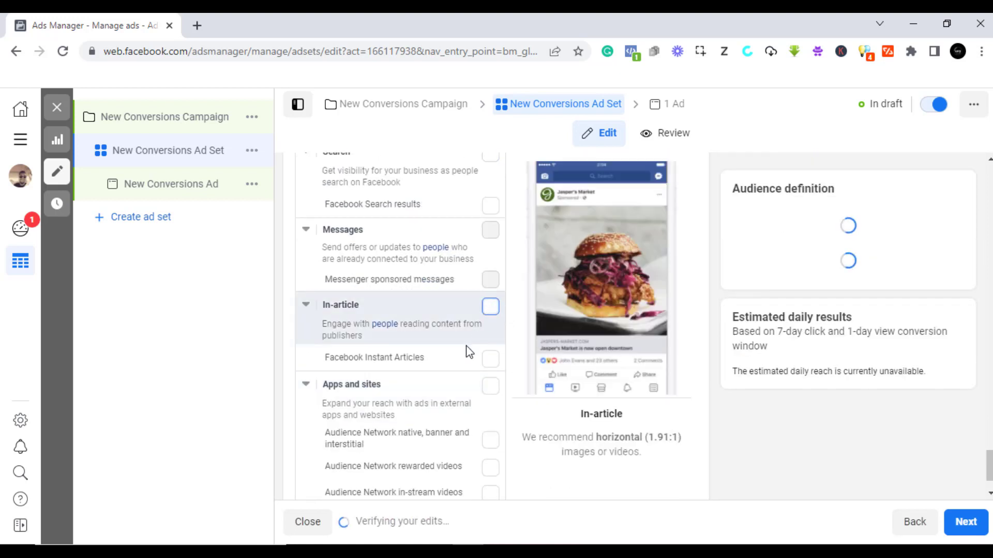
- Check the placement selection across the whole list, from Feeds to Apps and sites
scroll(464, 371, "down", 2)
scroll(458, 392, "up", 6)
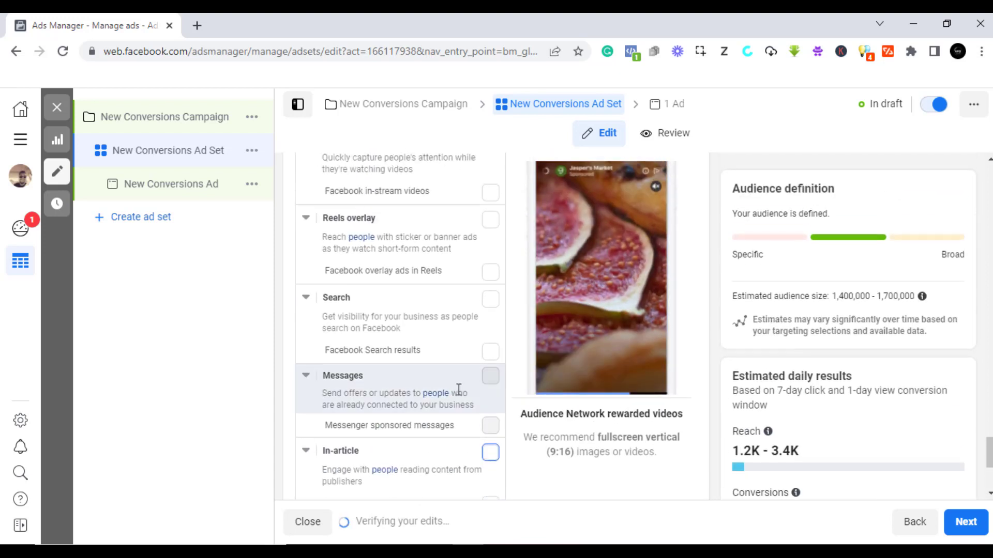
scroll(457, 393, "up", 10)
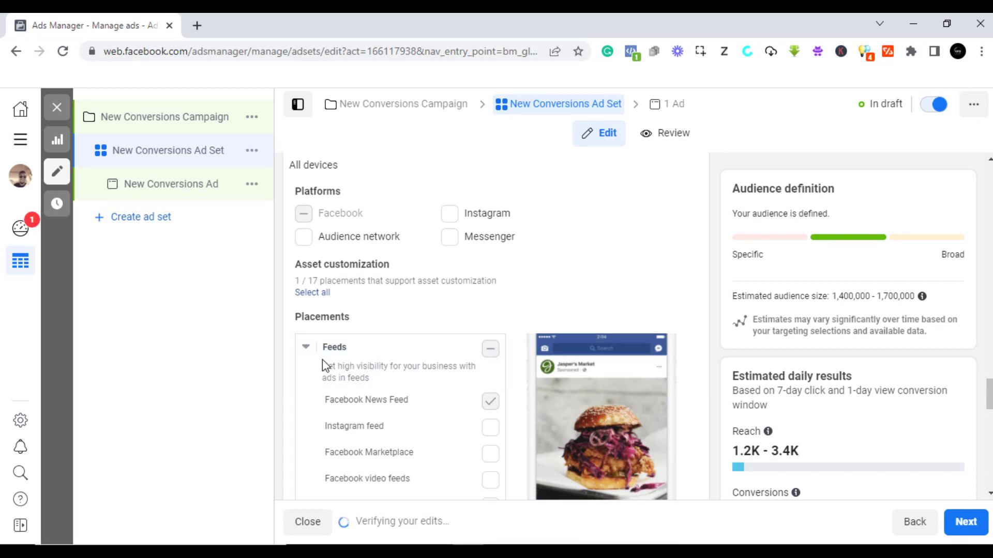
scroll(412, 362, "down", 2)
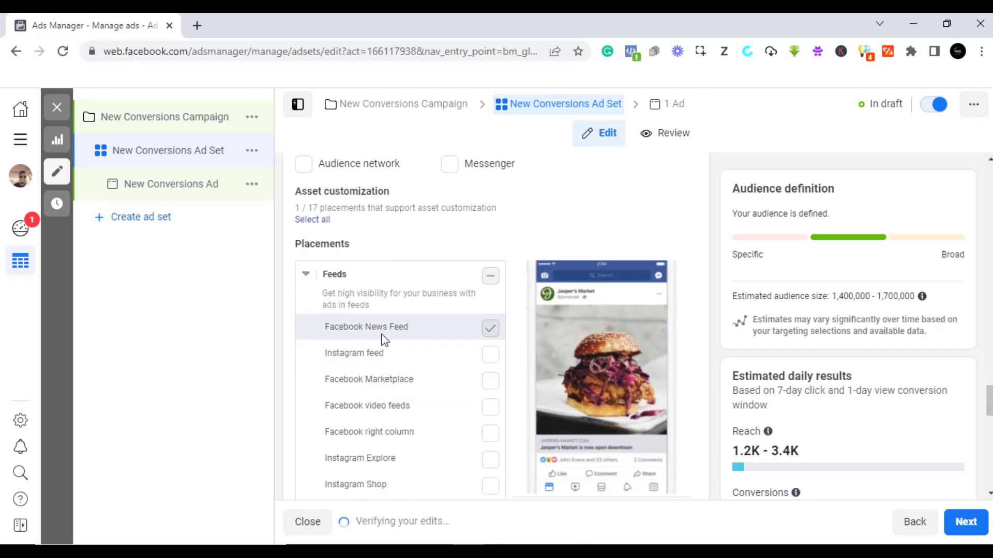
scroll(423, 375, "down", 8)
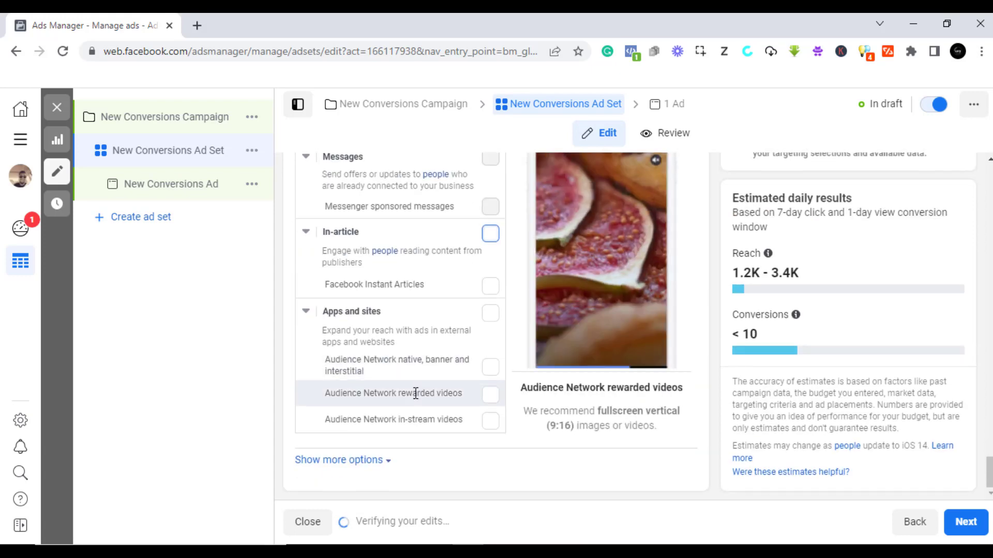
- Show more options for the audience and review its Detailed Targeting, Languages, Connections and Custom Audiences settings
scroll(415, 393, "up", 15)
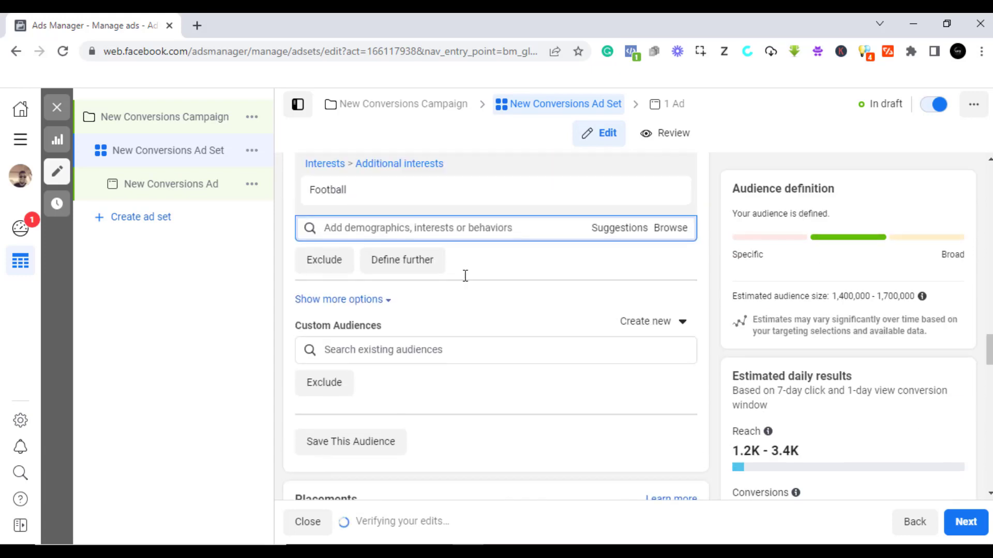
scroll(465, 275, "up", 1)
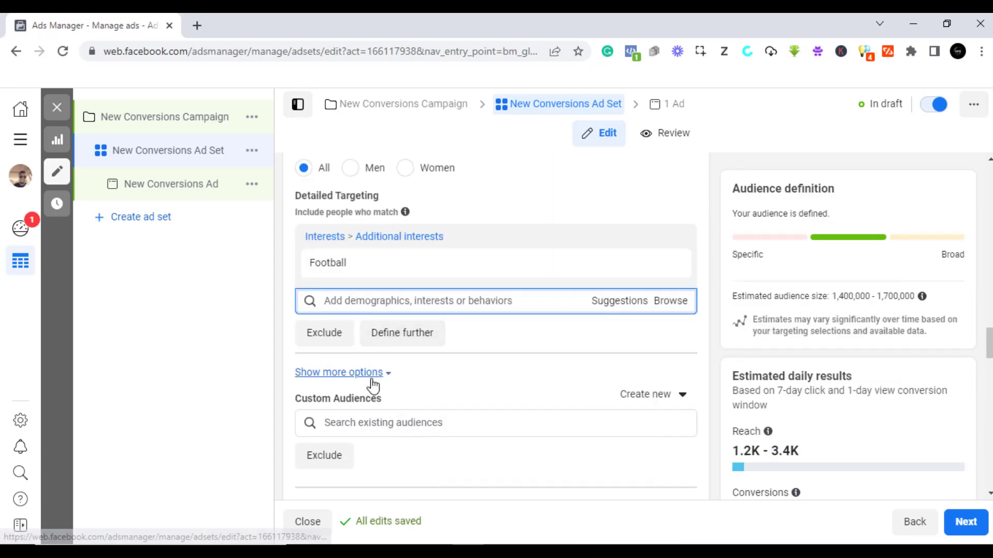
scroll(375, 377, "down", 5)
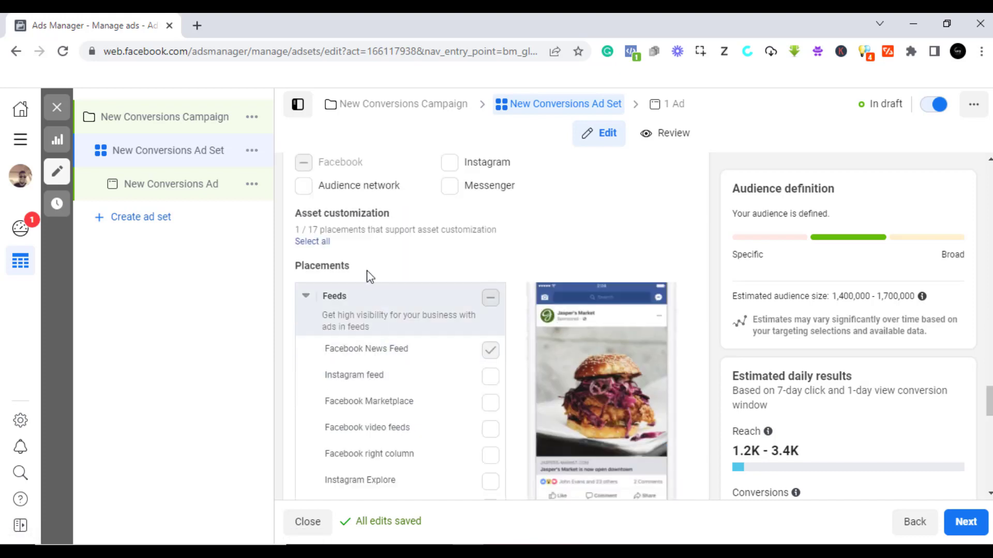
scroll(370, 277, "up", 5)
scroll(369, 277, "down", 5)
scroll(368, 275, "up", 8)
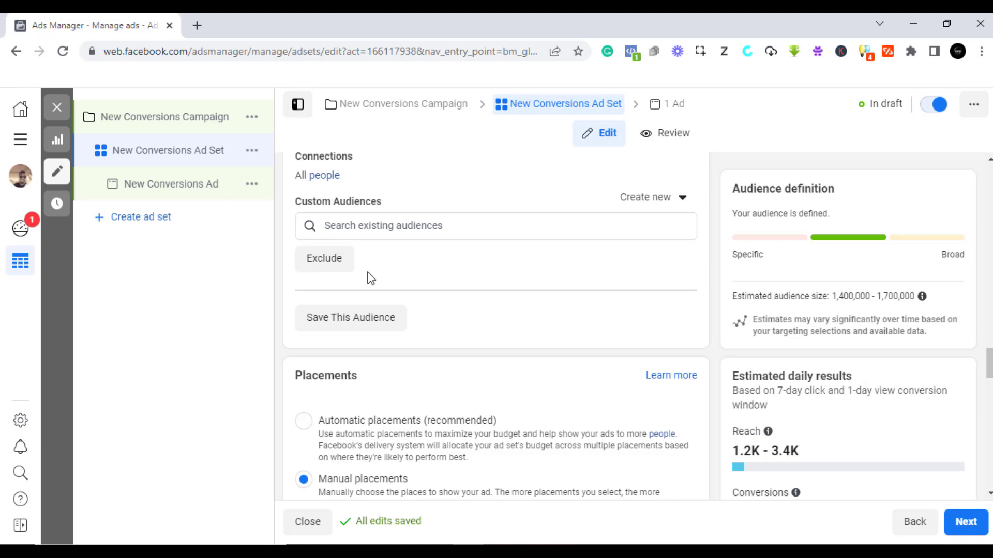
scroll(371, 279, "up", 2)
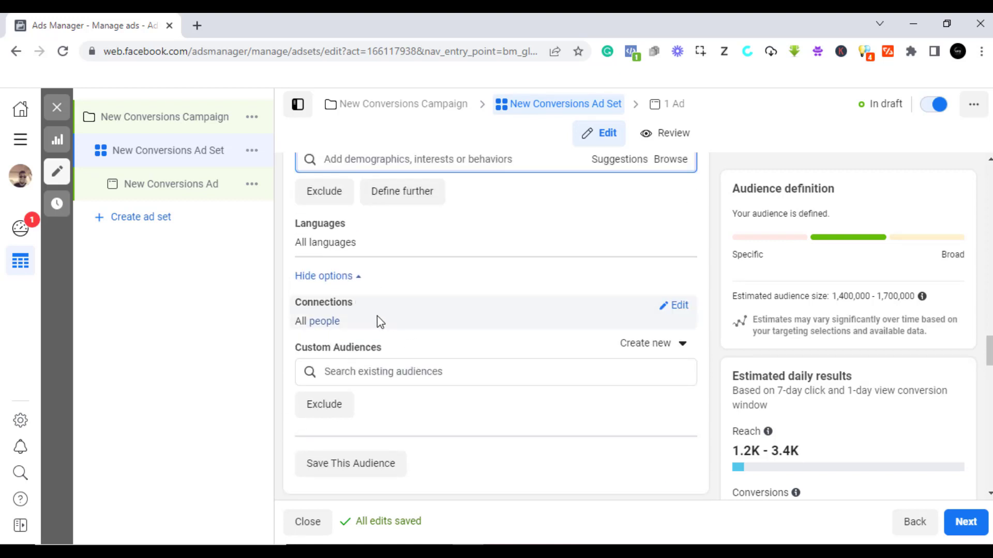
scroll(338, 255, "up", 3)
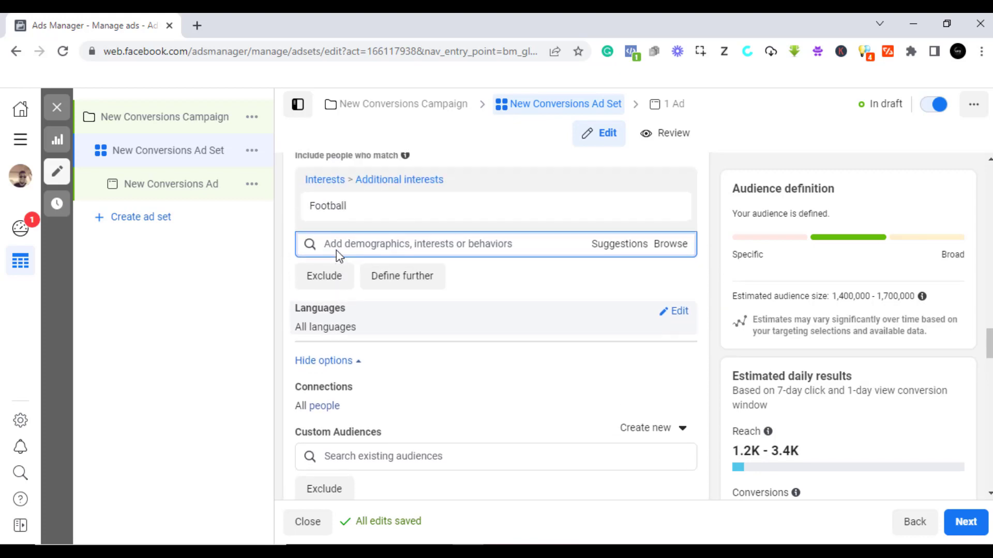
- Show more placement options and examine the choices for specific mobile devices and operating systems and the Brand Safety settings
scroll(337, 255, "down", 10)
scroll(336, 255, "down", 15)
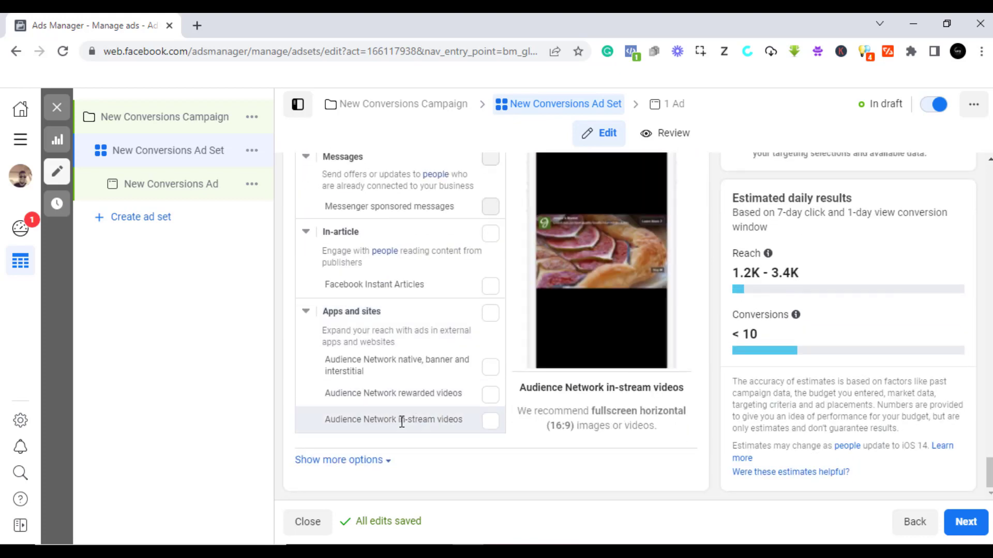
left_click(362, 461)
scroll(362, 467, "down", 4)
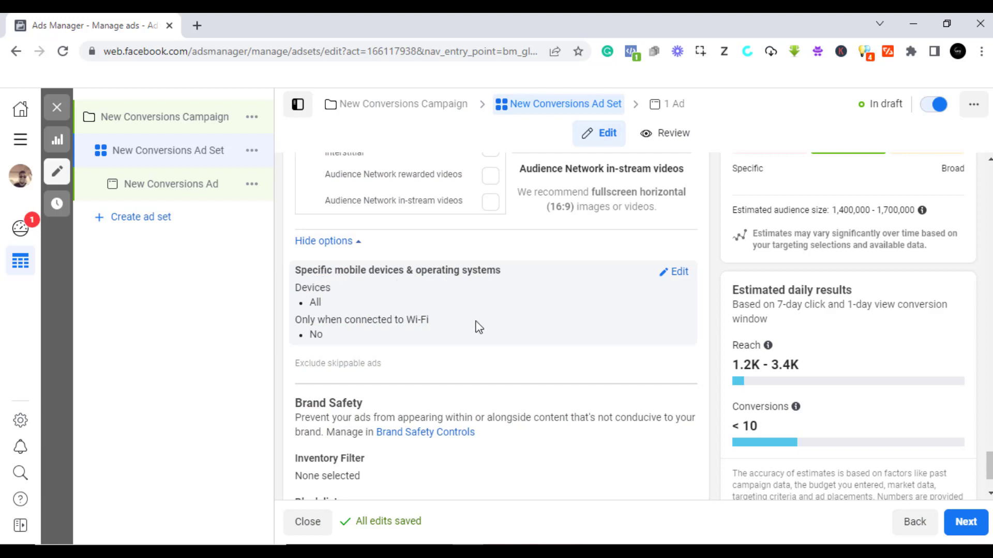
left_click(677, 273)
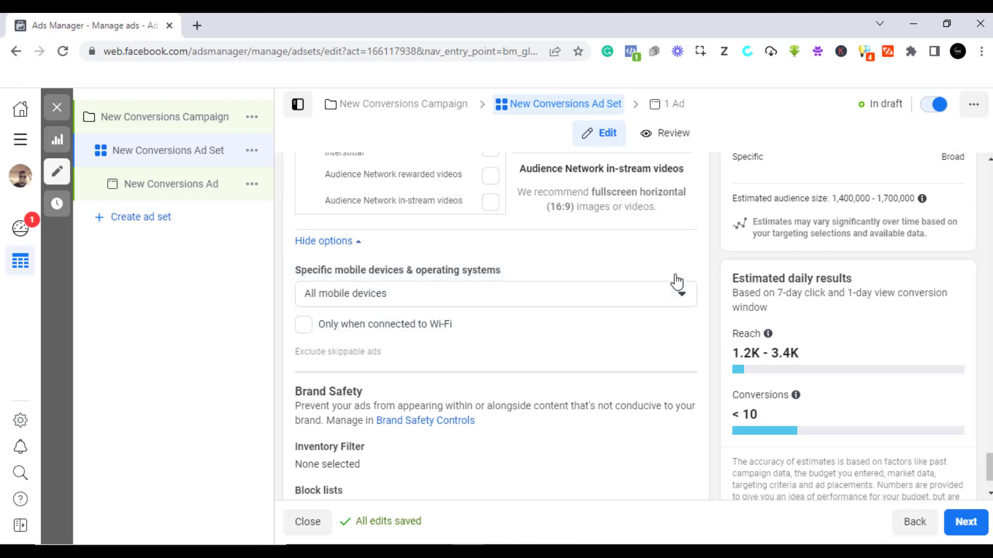
left_click(650, 297)
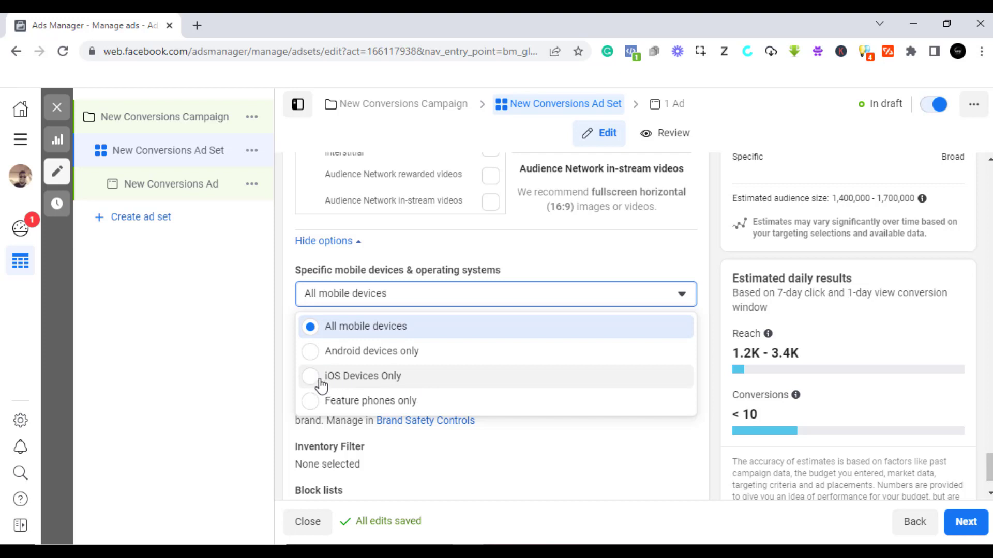
scroll(405, 357, "down", 2)
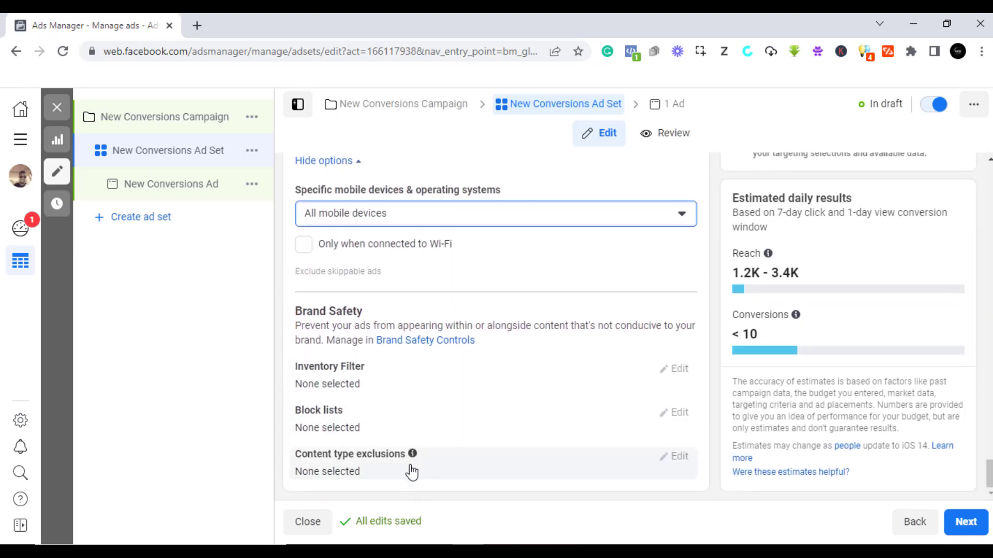
- Review the whole ad set, from the conversion event and budget through audience and placements to the Brand Safety settings
scroll(458, 426, "up", 1)
scroll(460, 425, "up", 10)
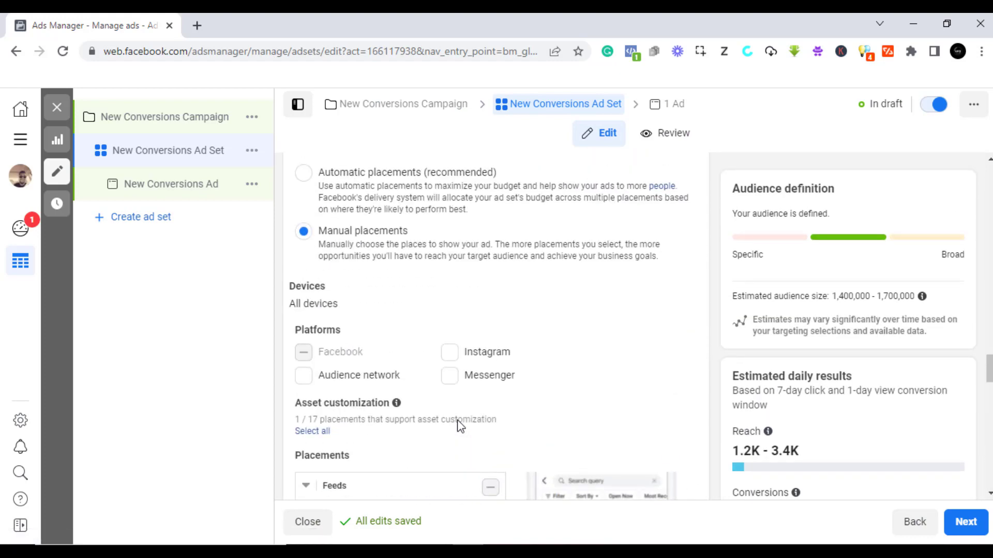
scroll(459, 423, "up", 2)
scroll(459, 421, "up", 6)
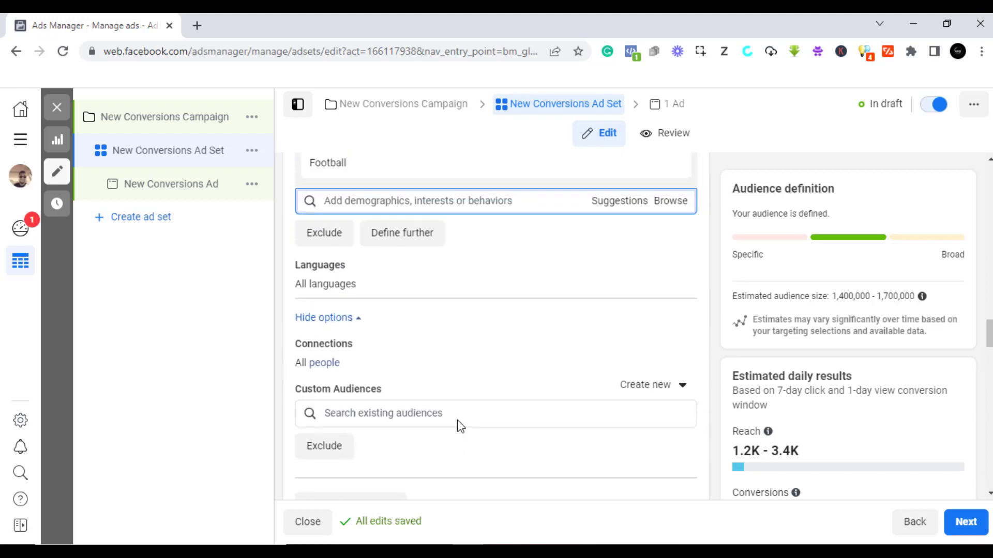
scroll(458, 424, "up", 7)
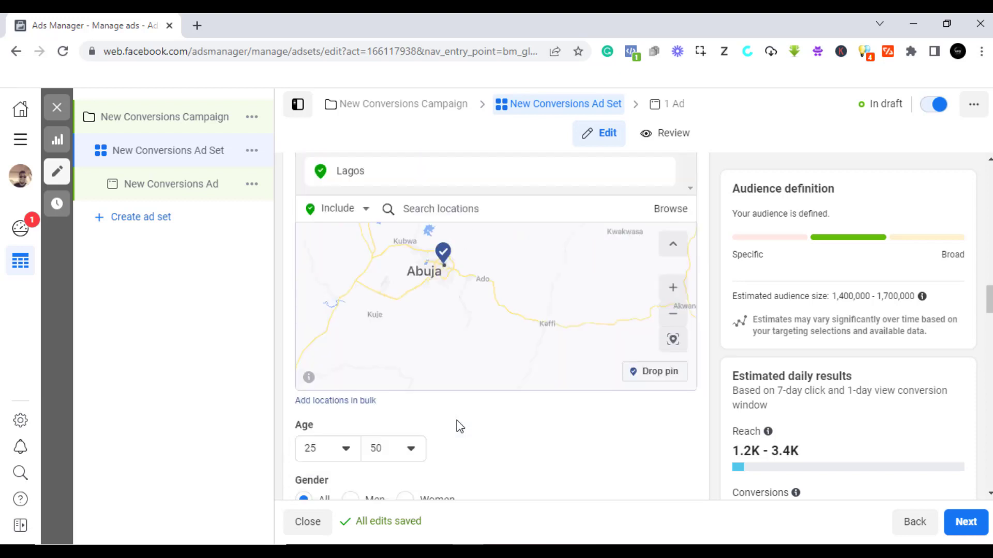
scroll(455, 423, "up", 12)
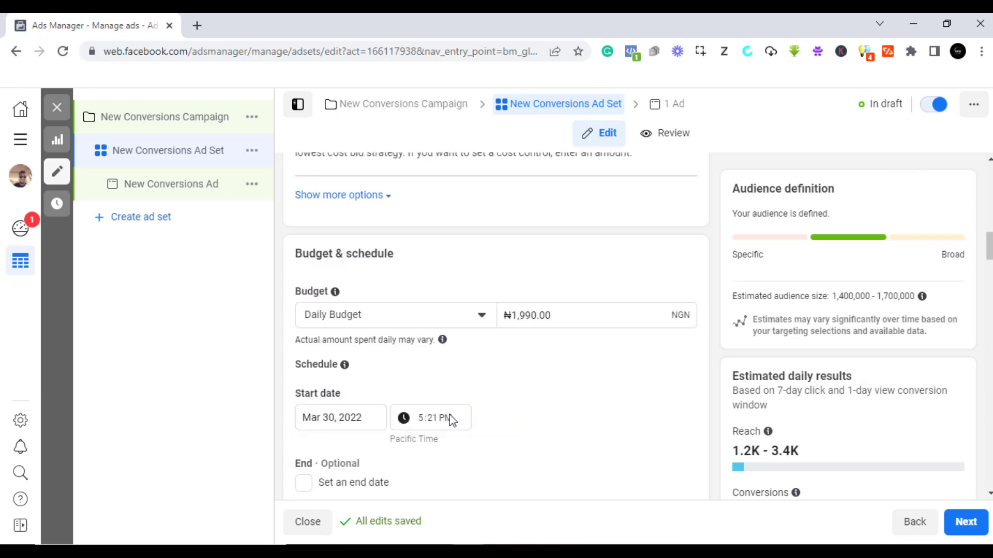
scroll(452, 422, "up", 4)
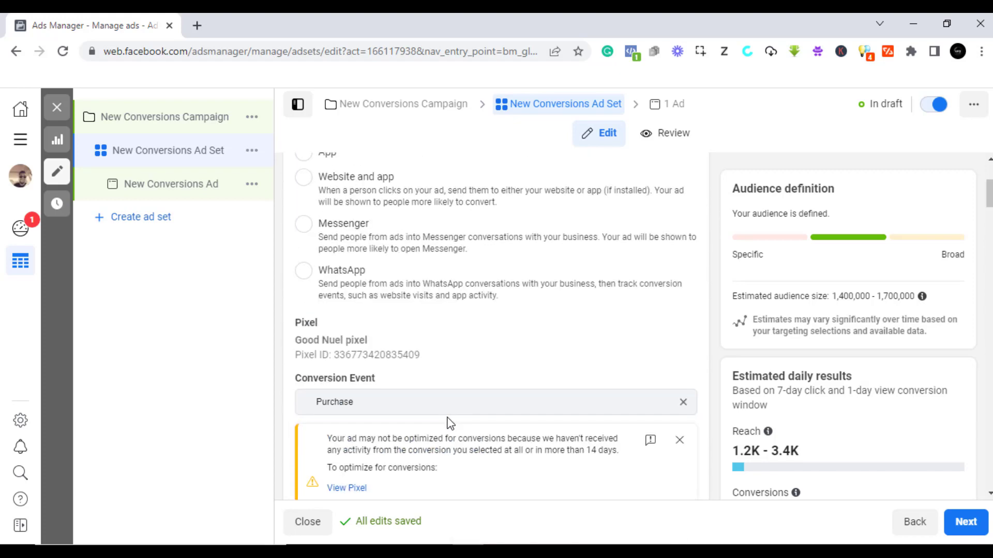
scroll(448, 425, "down", 20)
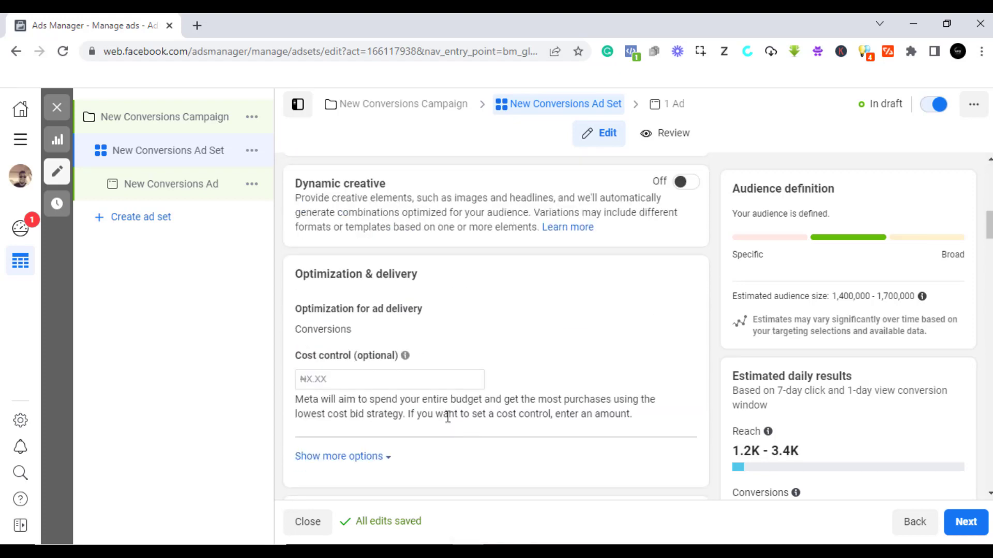
scroll(445, 417, "down", 15)
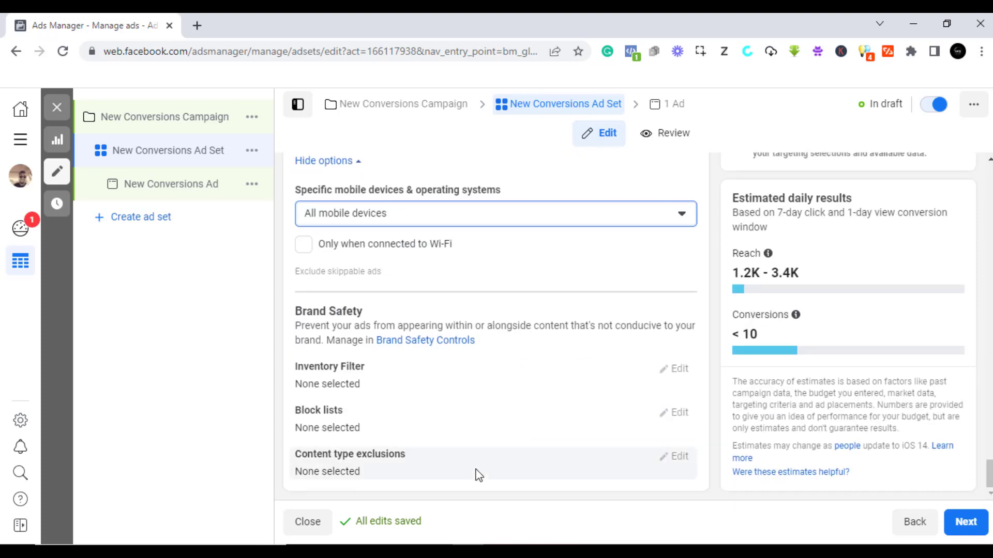
- Continue to the ad and set its Facebook Page to the one listed with Crivebrand in the same business, dismissing the video recommendation
left_click(967, 523)
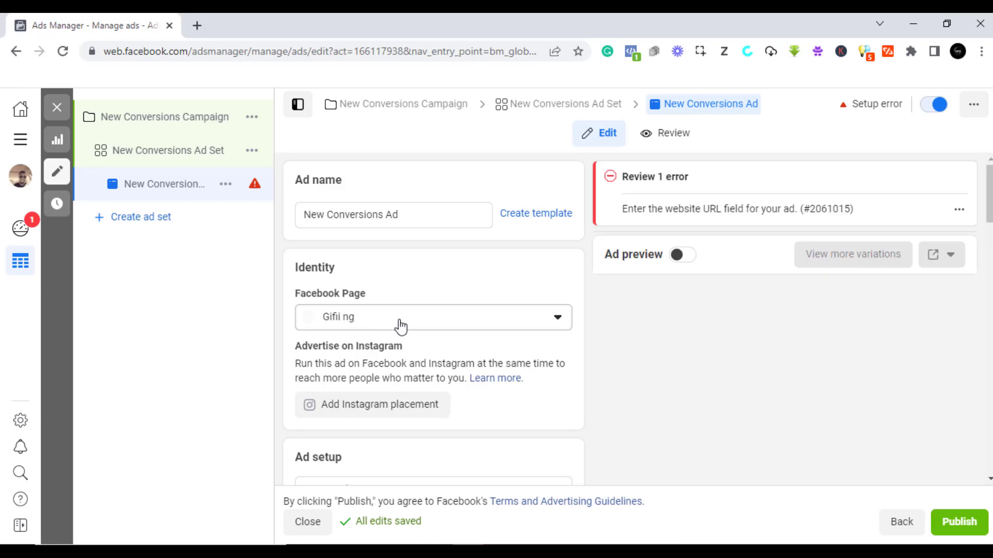
left_click(399, 326)
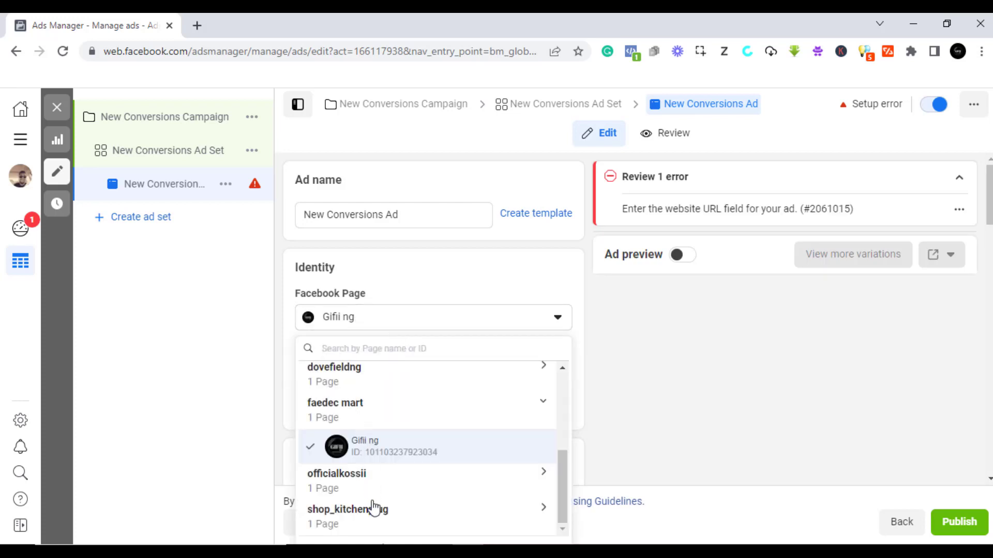
scroll(357, 424, "up", 4)
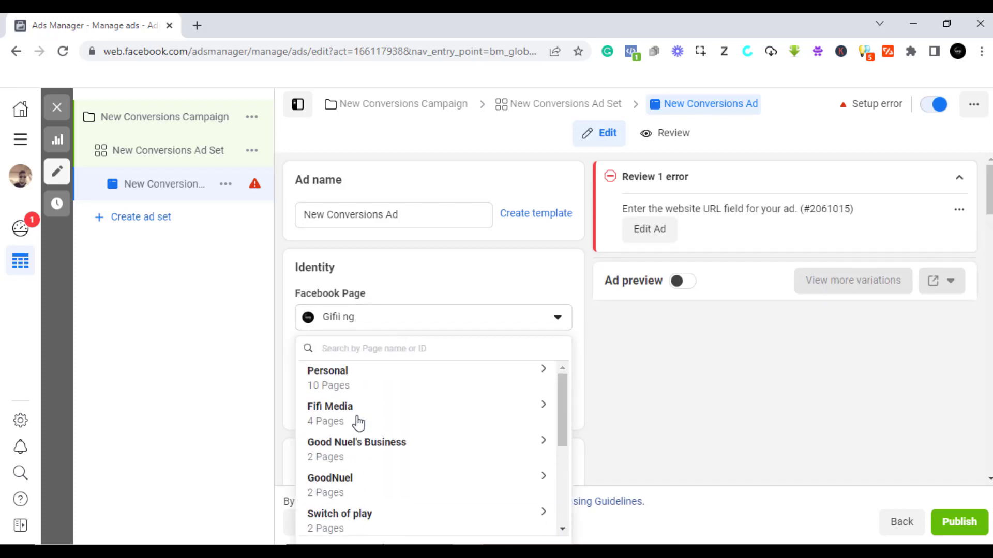
left_click(343, 456)
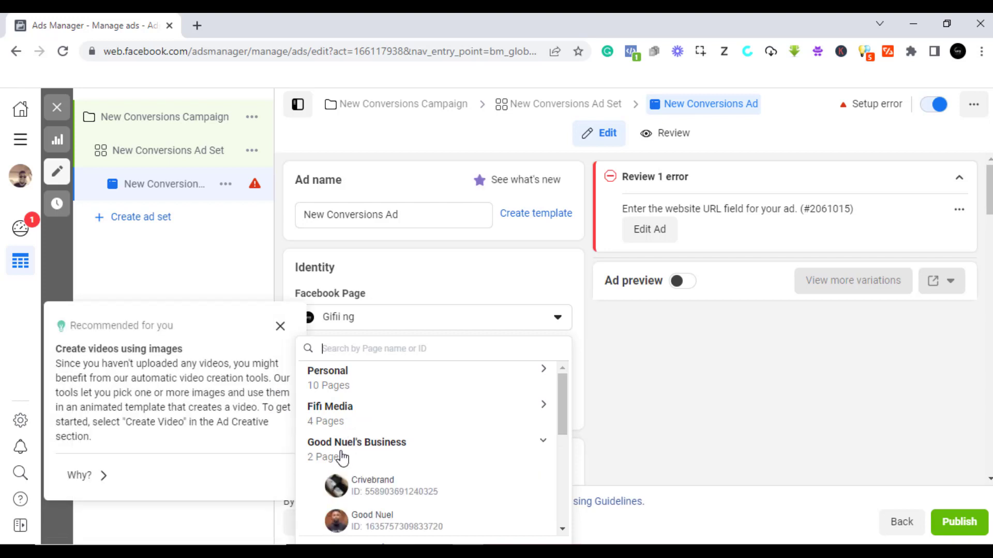
left_click(377, 524)
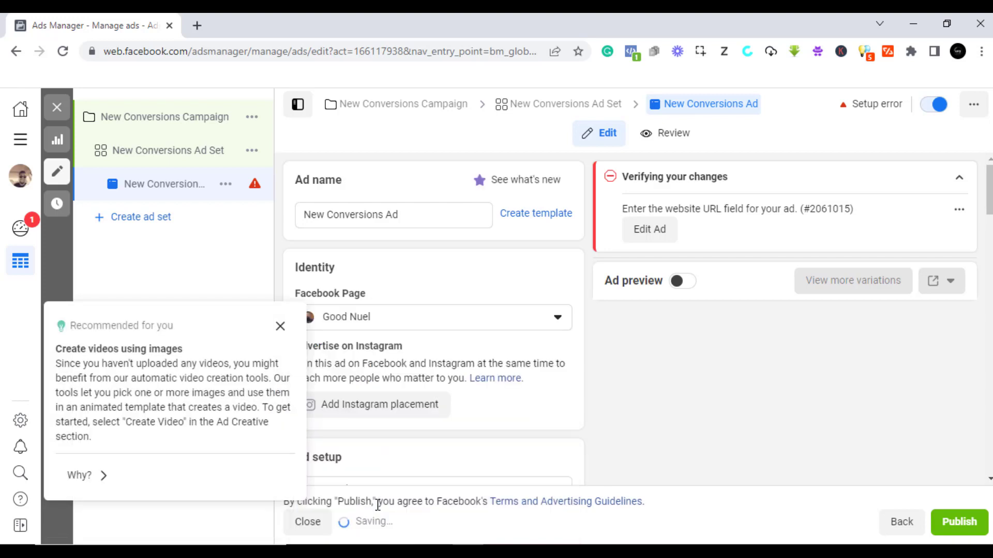
left_click(281, 326)
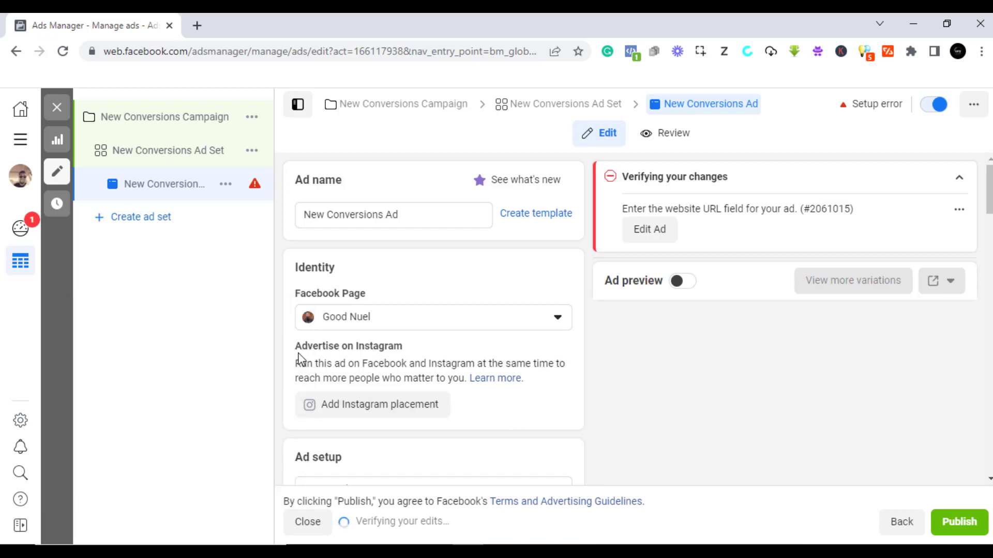
- Check the ad setup source options and choose Create ad
scroll(501, 359, "down", 1)
scroll(501, 360, "down", 1)
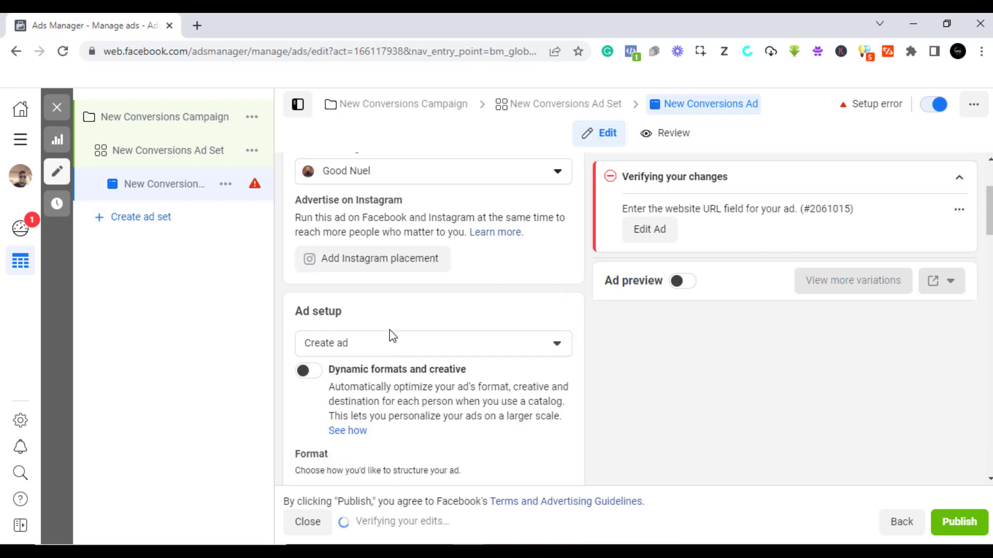
scroll(410, 308, "up", 2)
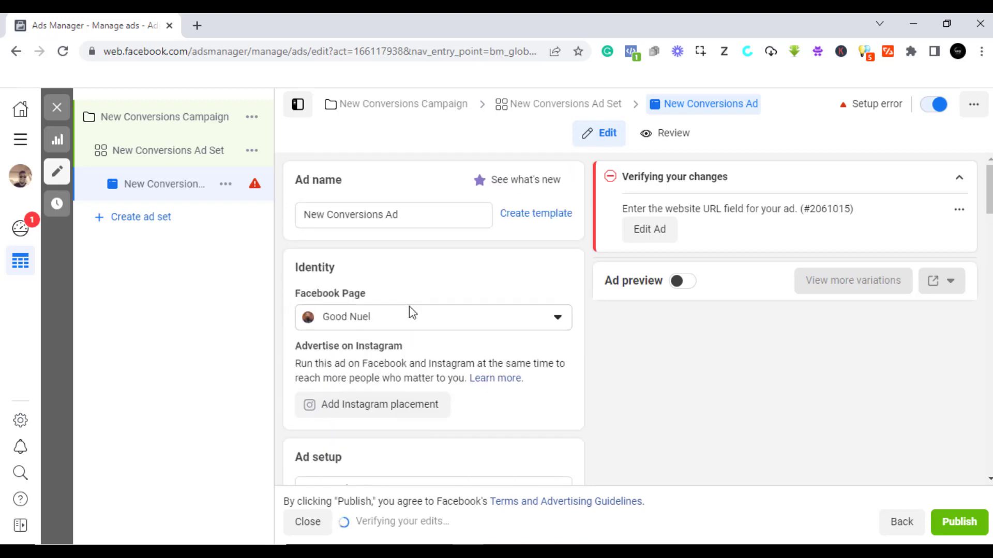
scroll(410, 308, "down", 1)
scroll(410, 309, "down", 1)
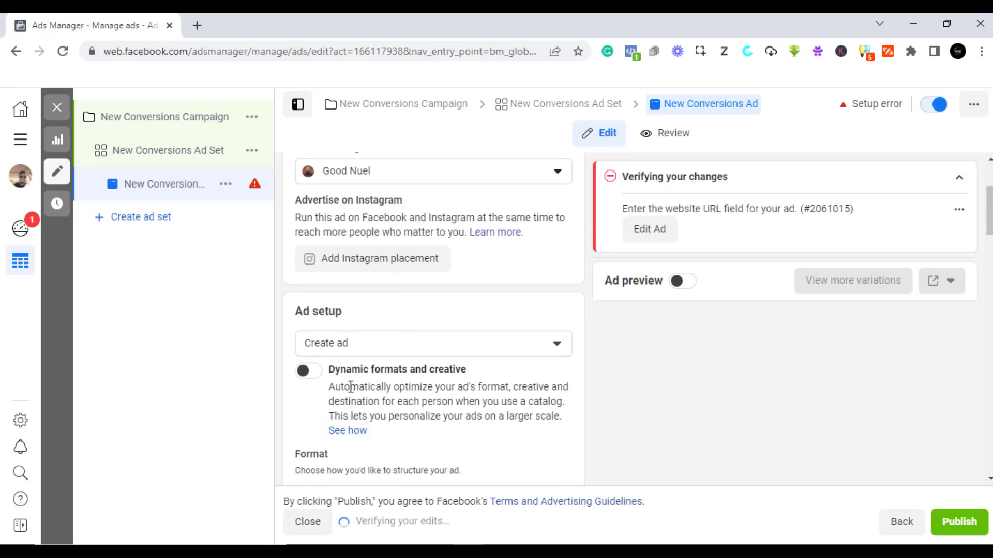
scroll(381, 355, "down", 1)
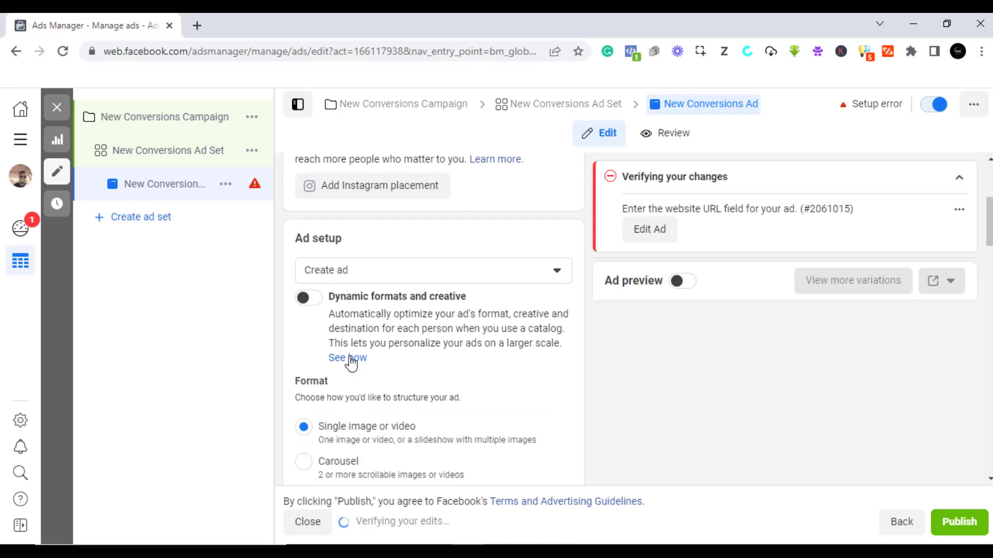
left_click(361, 277)
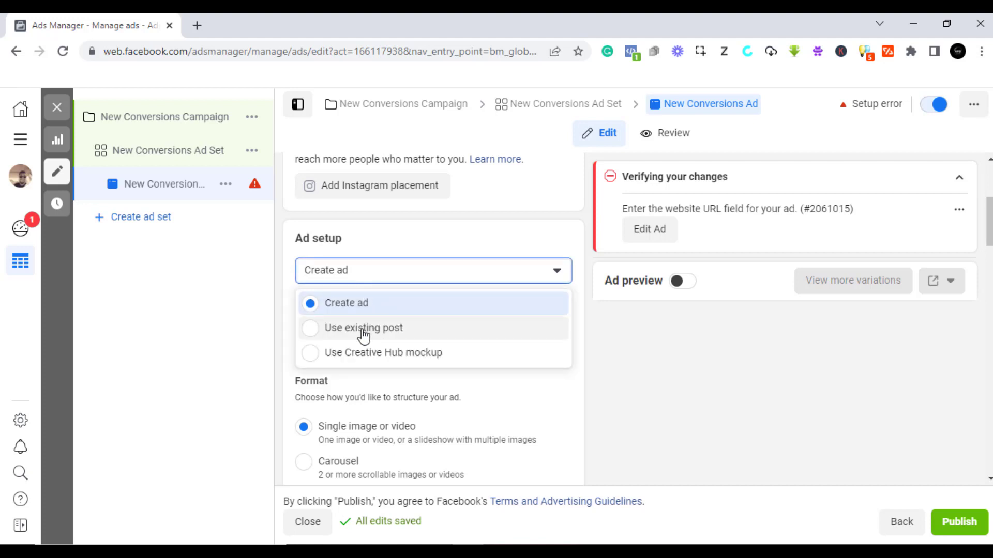
left_click(389, 308)
- Review the ad's Format options, Dynamic experiences setting and Ad creative section, leaving Single image or video selected
scroll(355, 393, "down", 3)
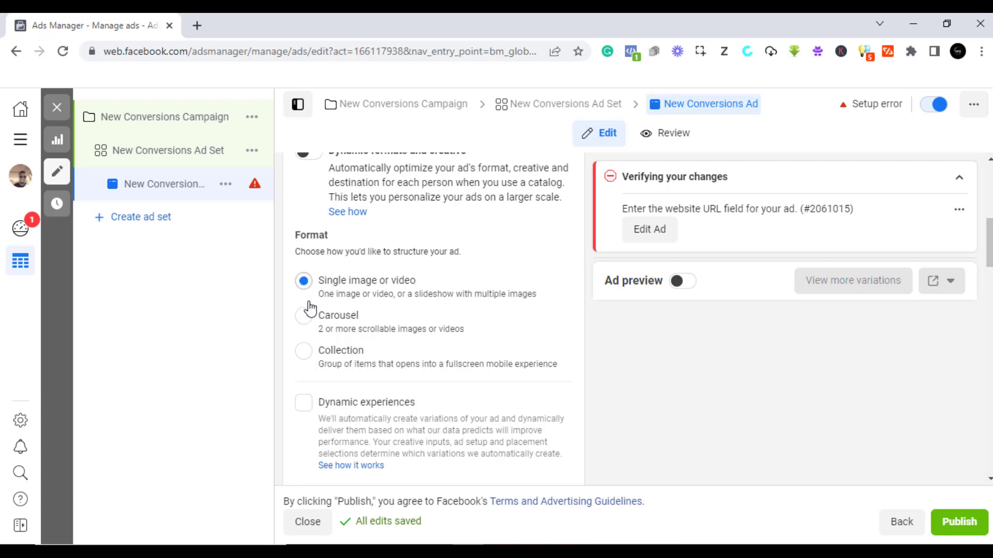
scroll(312, 312, "down", 3)
scroll(312, 312, "down", 3)
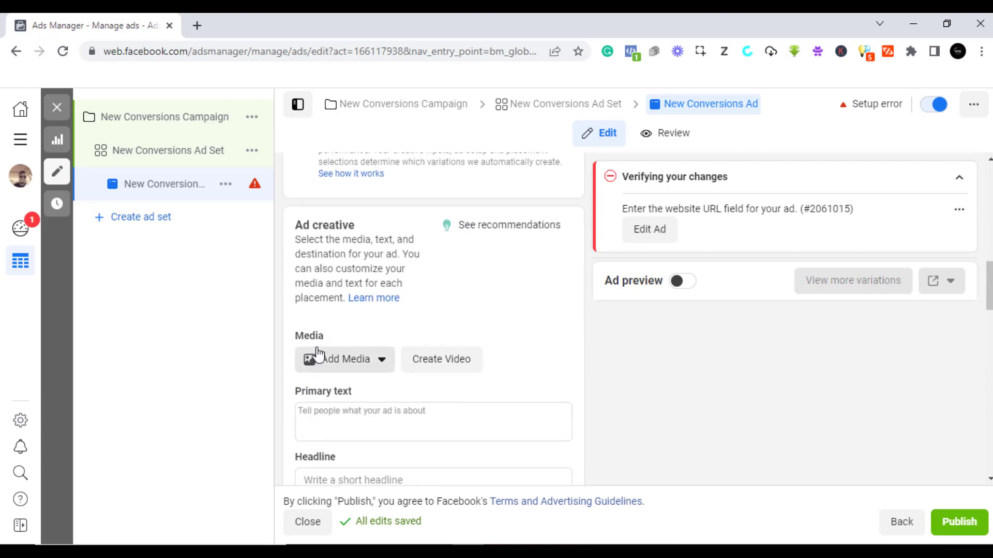
scroll(317, 331, "up", 7)
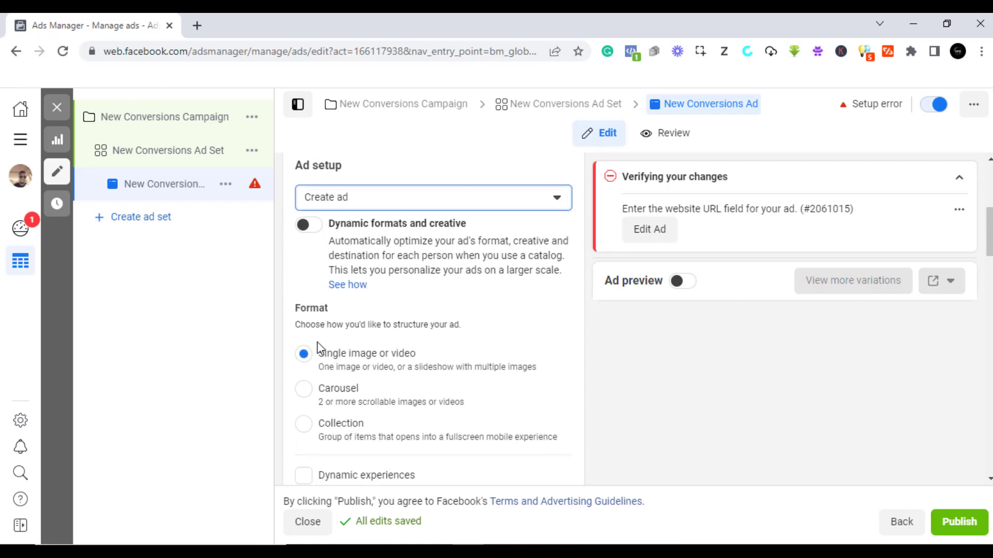
scroll(318, 342, "down", 4)
scroll(320, 348, "up", 3)
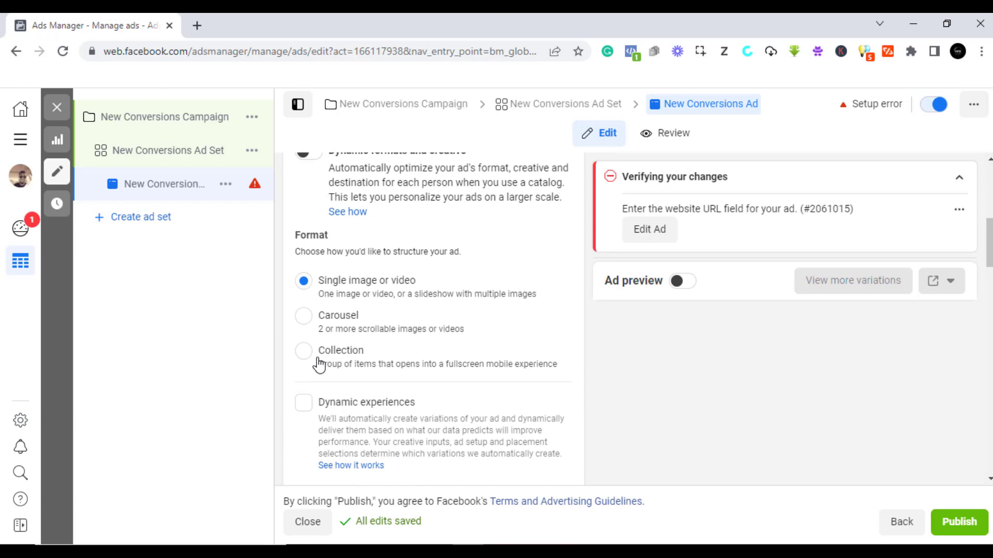
scroll(319, 365, "down", 4)
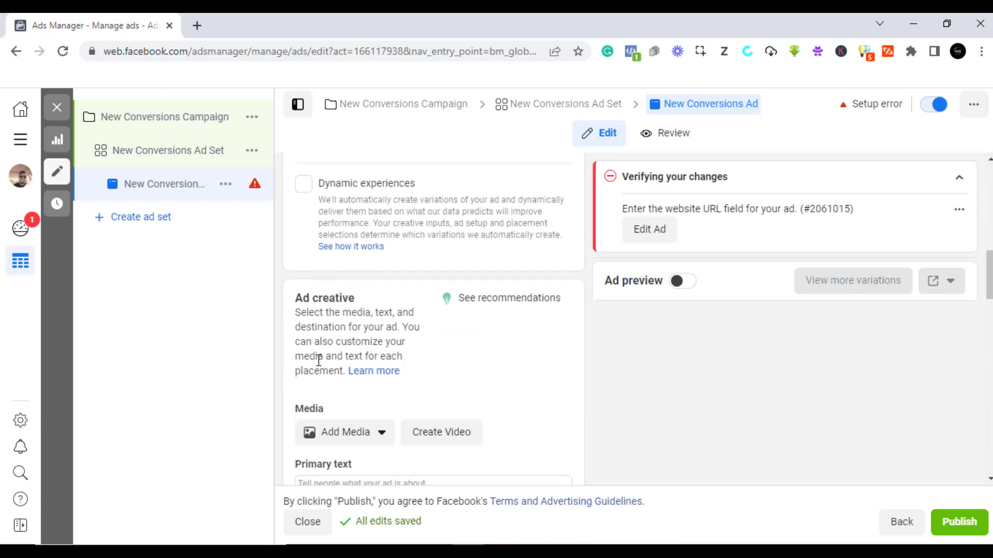
scroll(319, 361, "down", 1)
- Add an image to the ad creative, selecting the 900 × 900 portrait photo from the account images
mouse_move(362, 396)
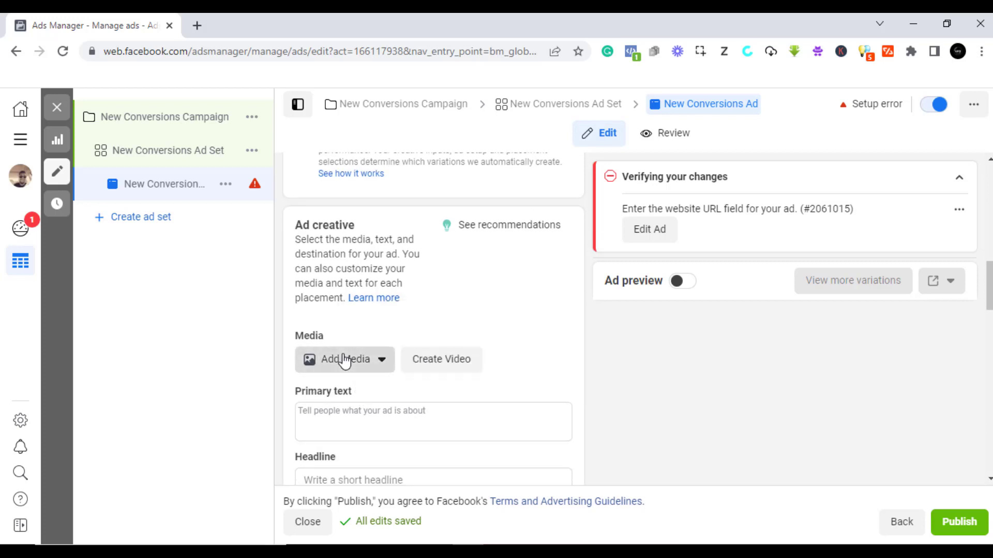
left_click(344, 361)
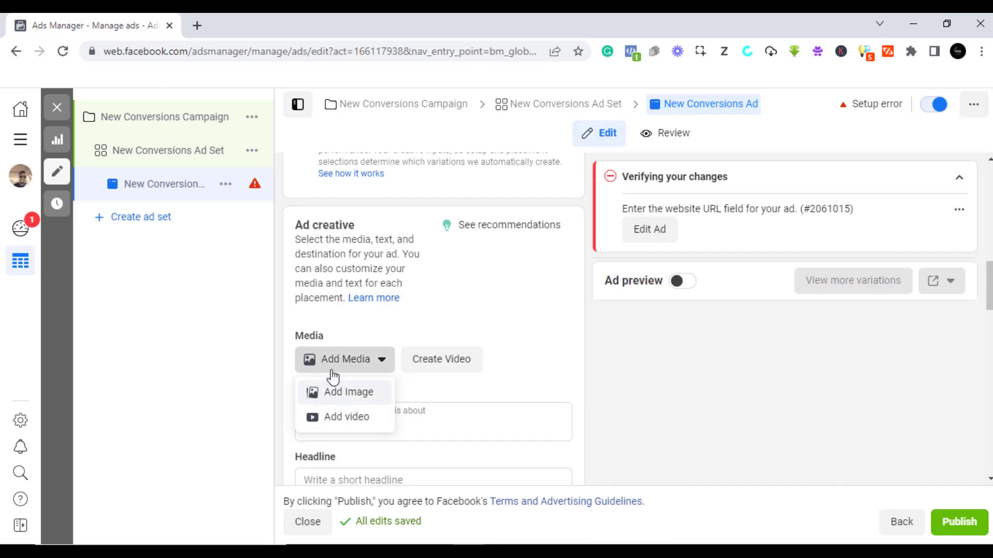
left_click(337, 398)
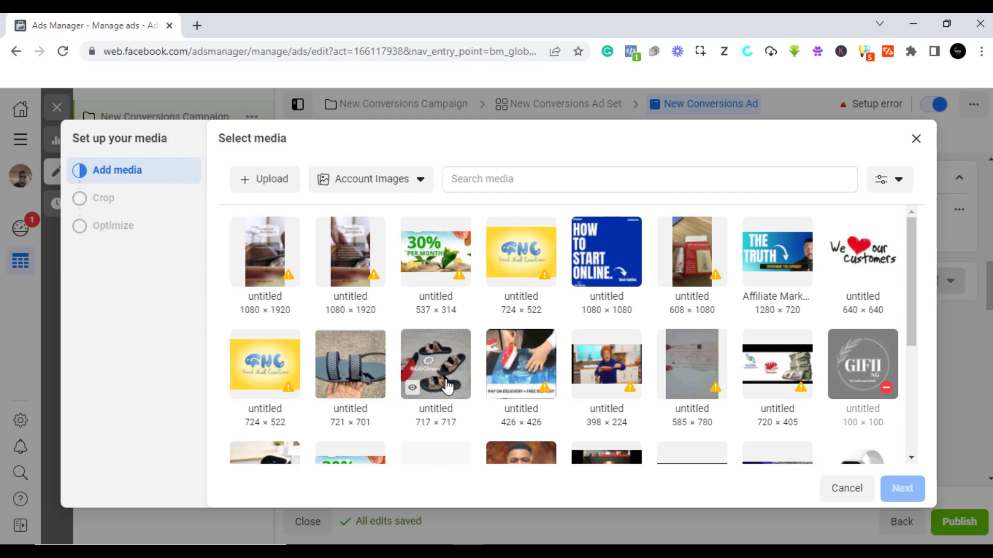
scroll(514, 344, "down", 1)
left_click(518, 422)
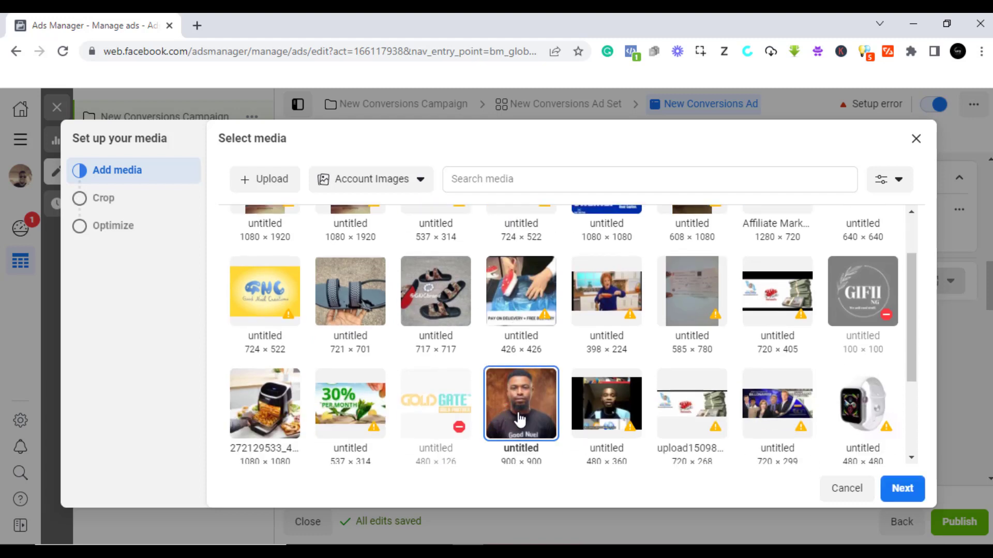
- Keep the Original (recommended) crop for Feeds and proceed to the media optimization settings
left_click(904, 491)
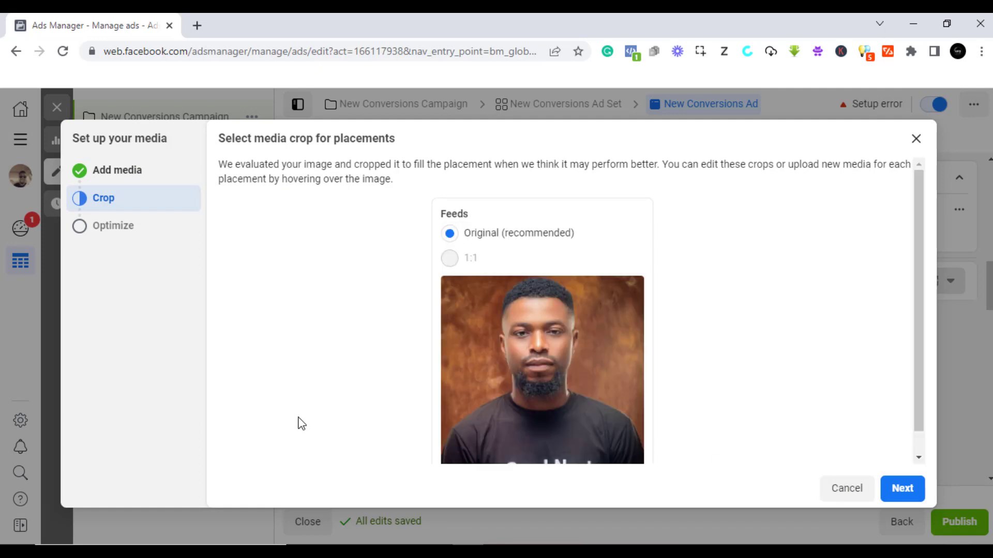
scroll(768, 368, "down", 1)
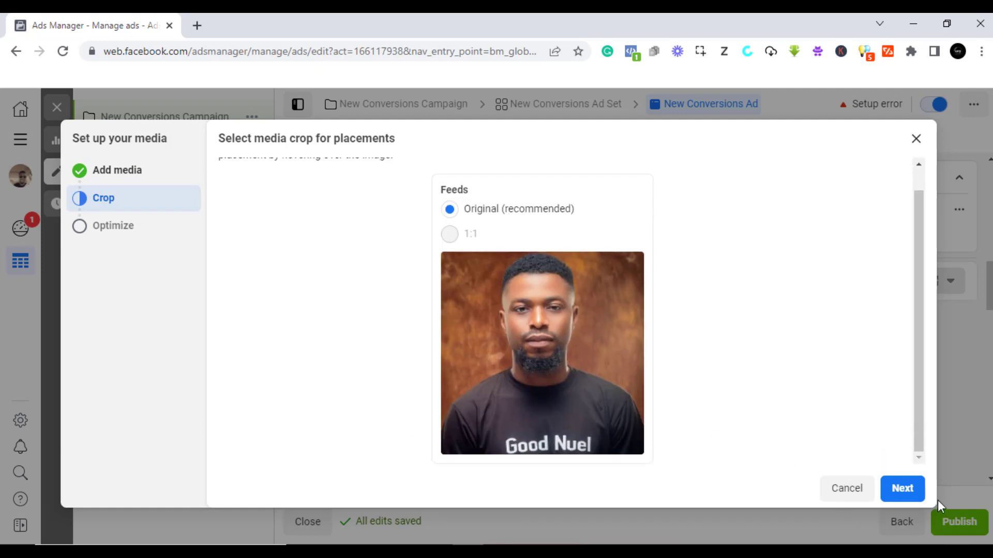
left_click(911, 489)
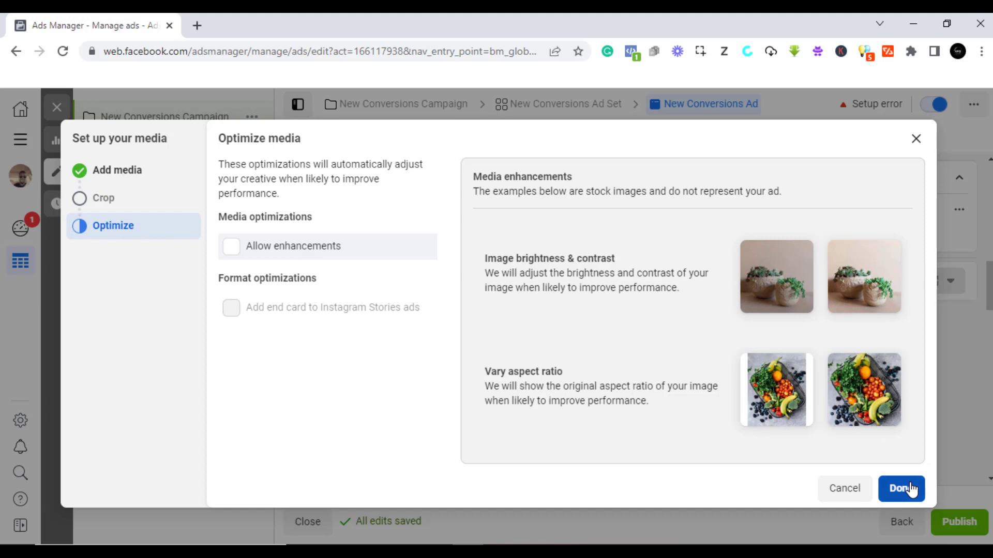
- Finish the media setup without allowing enhancements, and enter "offer lasts" as the ad's primary text
left_click(910, 489)
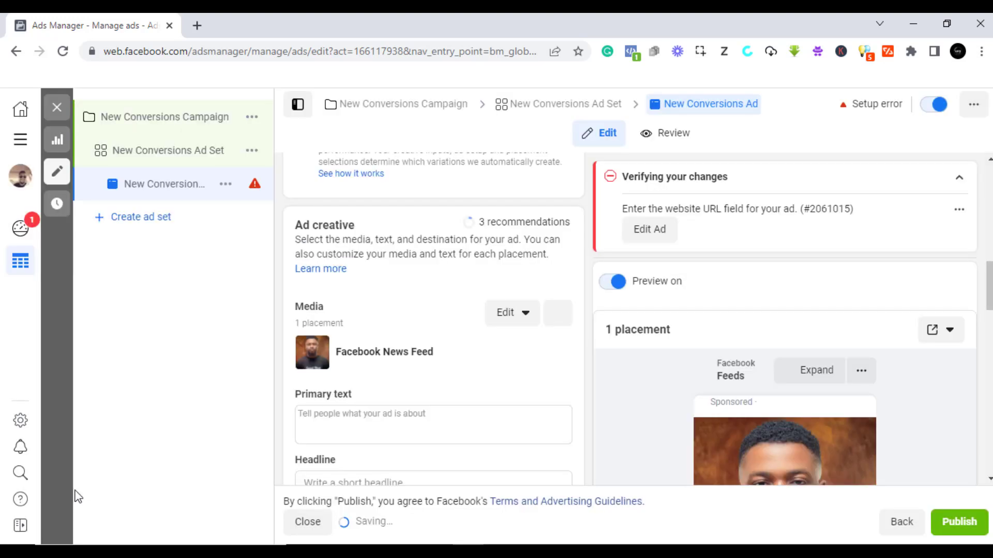
scroll(432, 373, "down", 6)
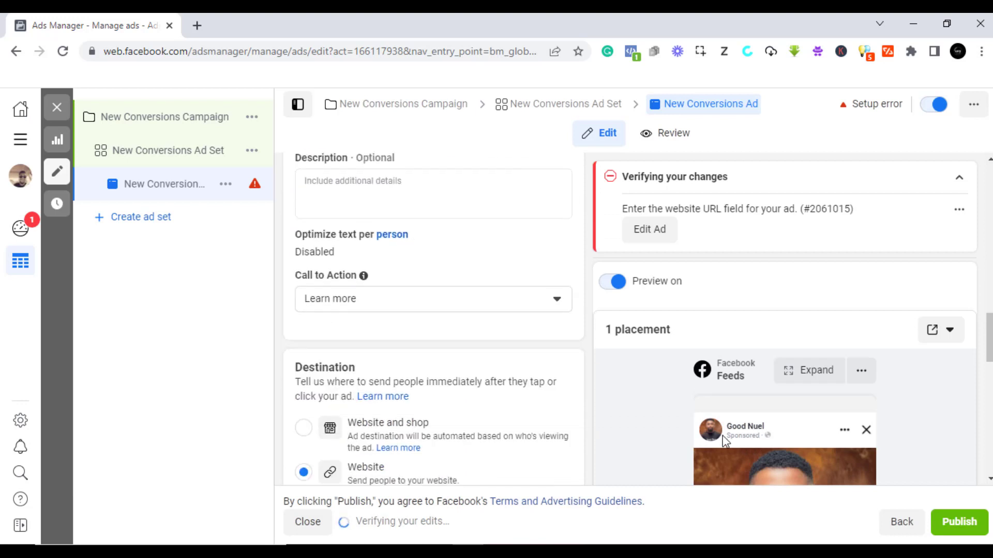
scroll(448, 268, "up", 4)
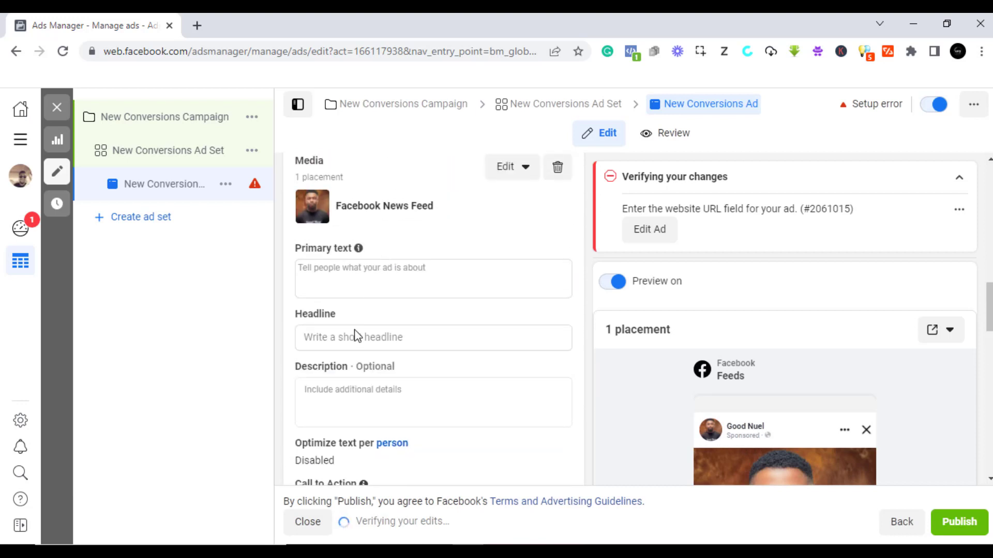
left_click(364, 282)
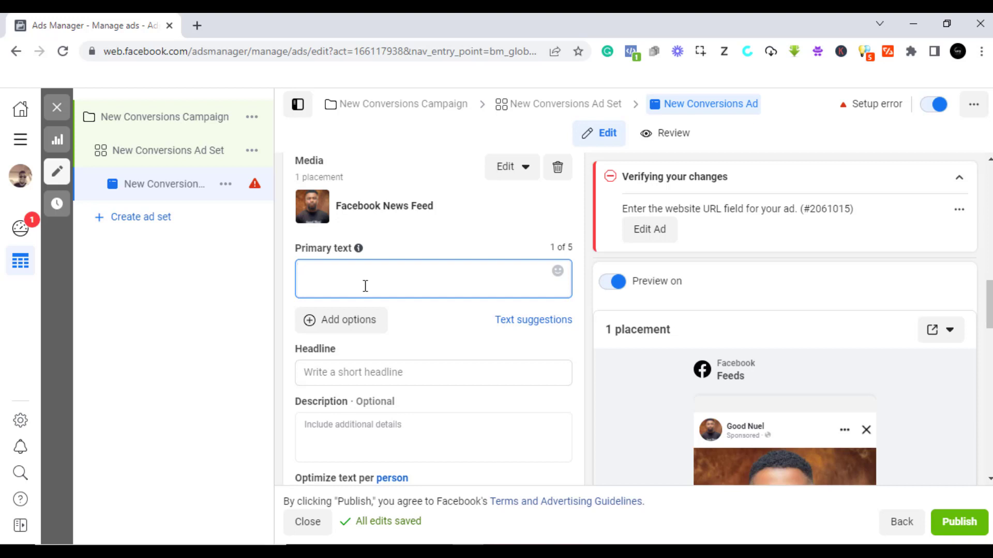
type("offer las")
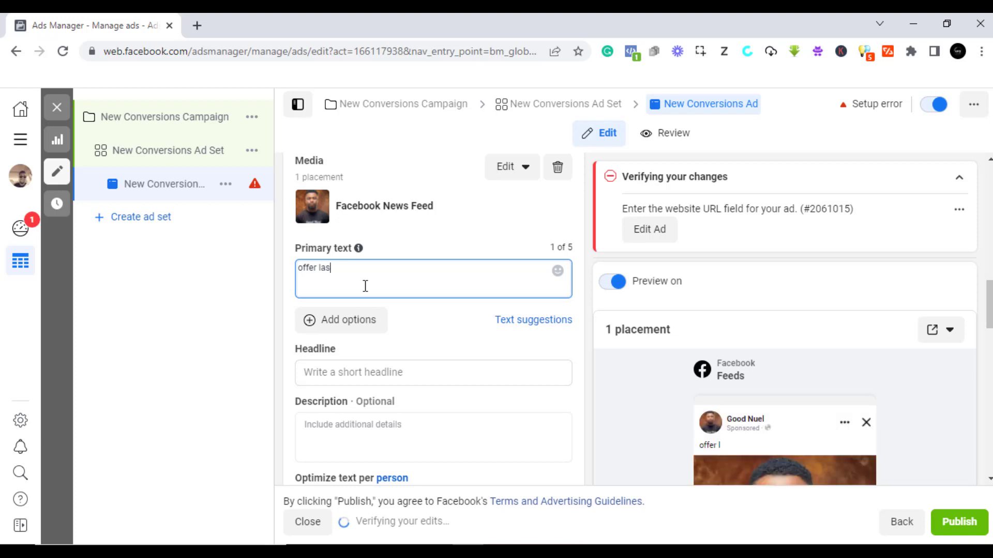
type("t")
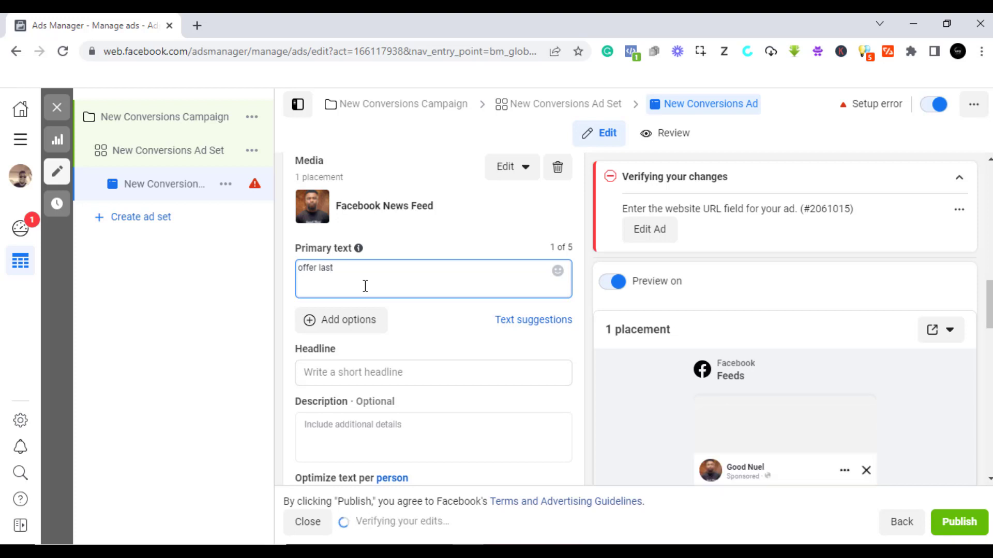
type("s")
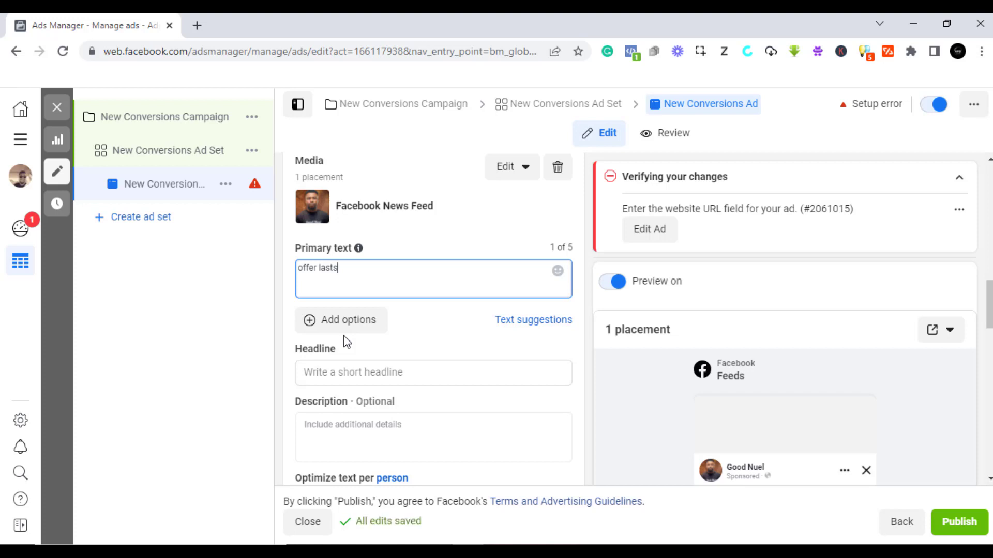
- Enter "Fast delivery" as the ad's headline
scroll(362, 336, "down", 3)
scroll(365, 337, "up", 3)
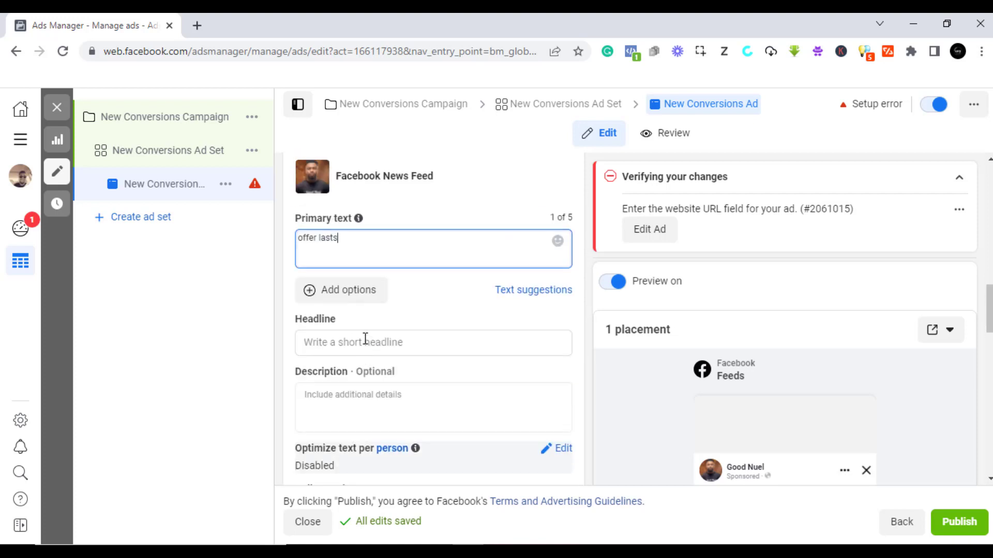
scroll(358, 362, "down", 2)
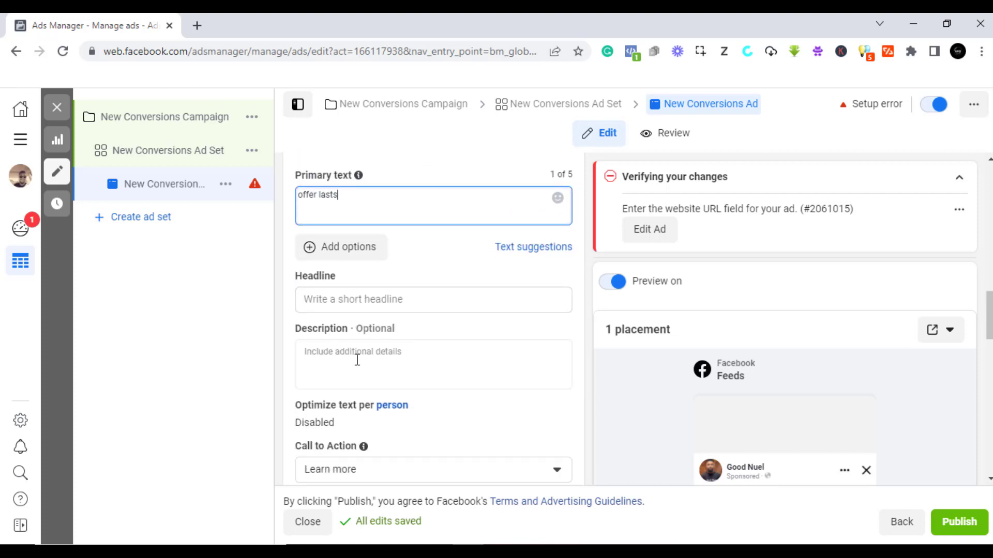
left_click(348, 298)
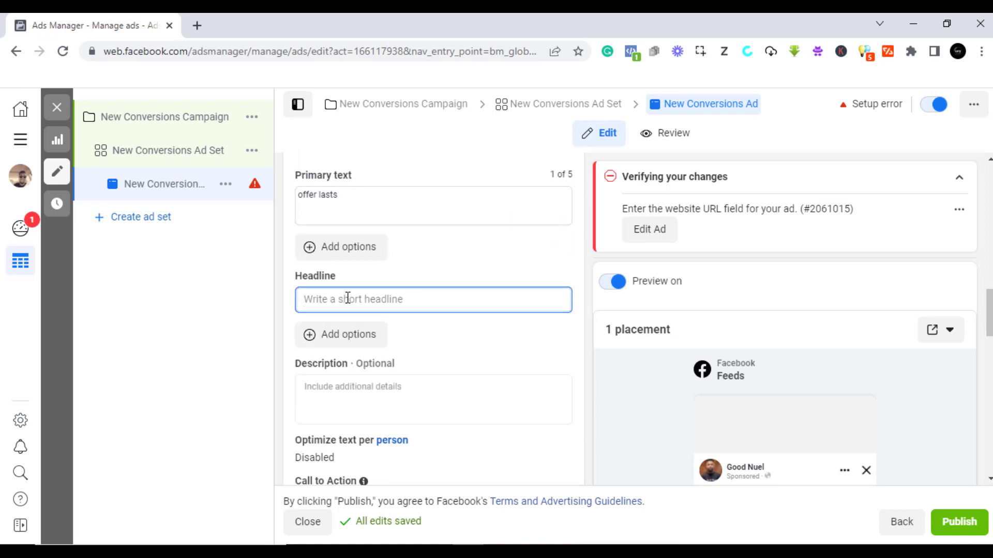
type("s")
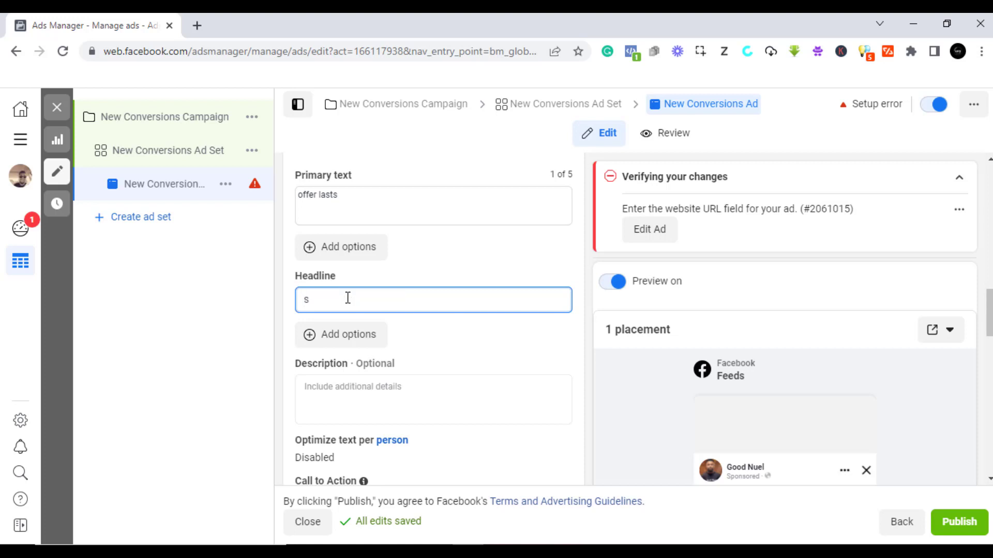
type("h")
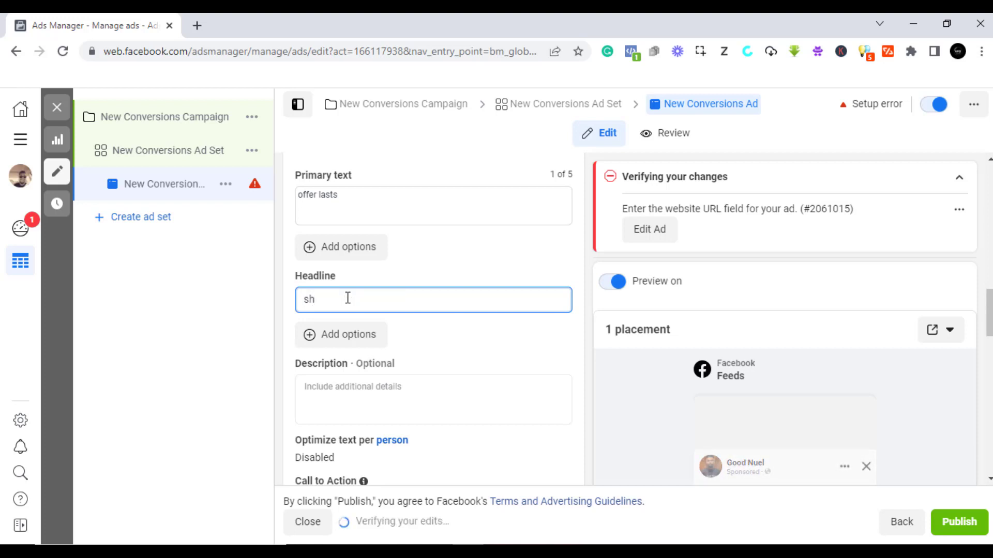
type("ort")
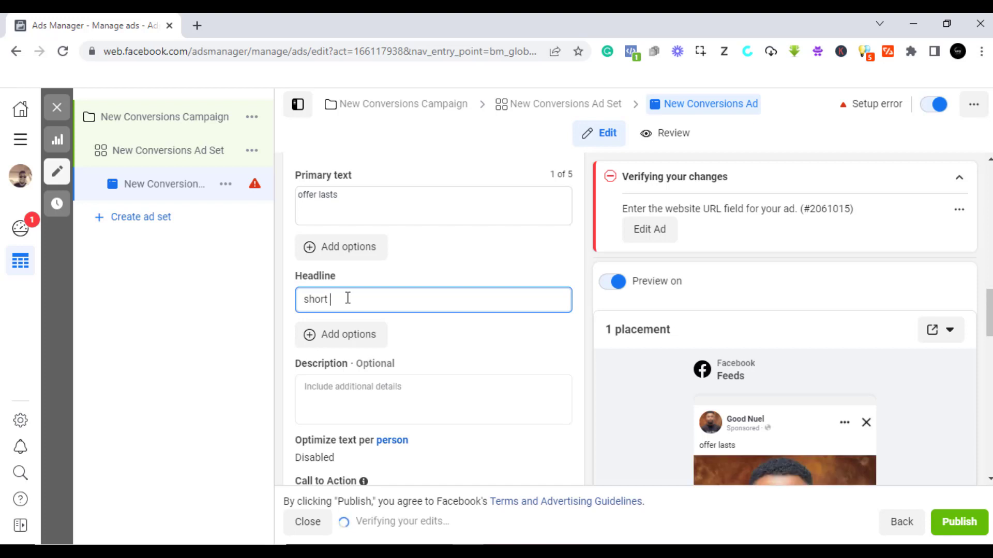
key("BackSpace")
key("BackSpace")
key("BackSpace")
key("BackSpace")
key("BackSpace")
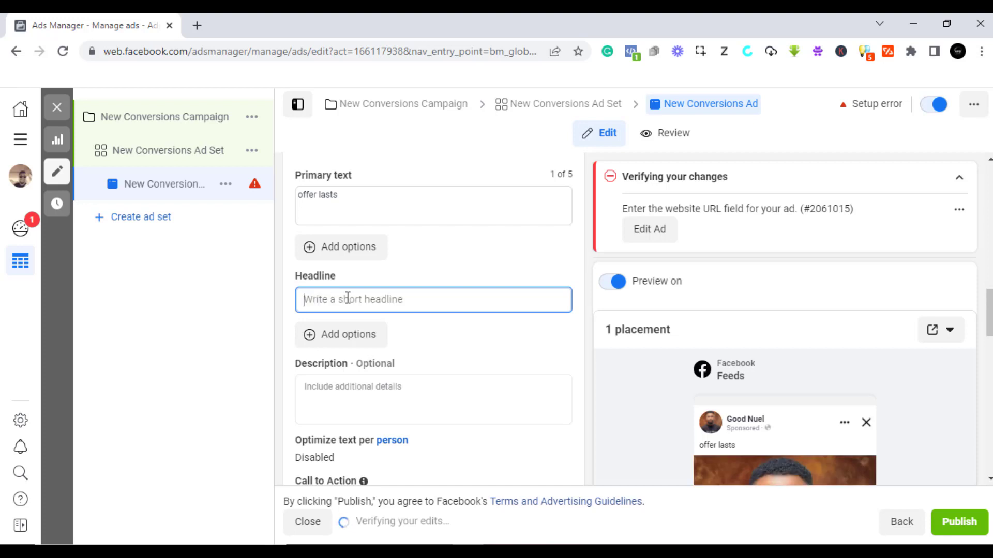
type("Fa")
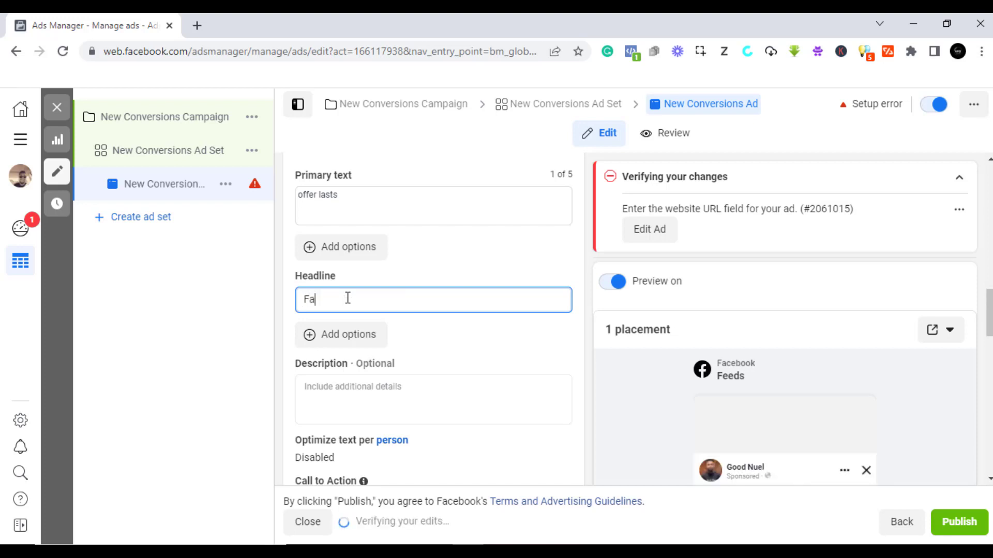
type("st ")
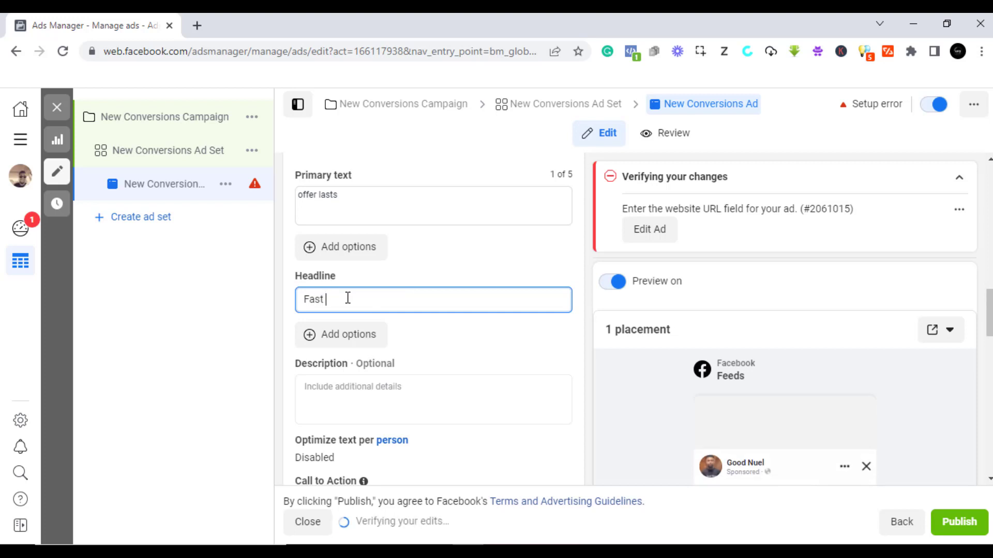
type("delivery")
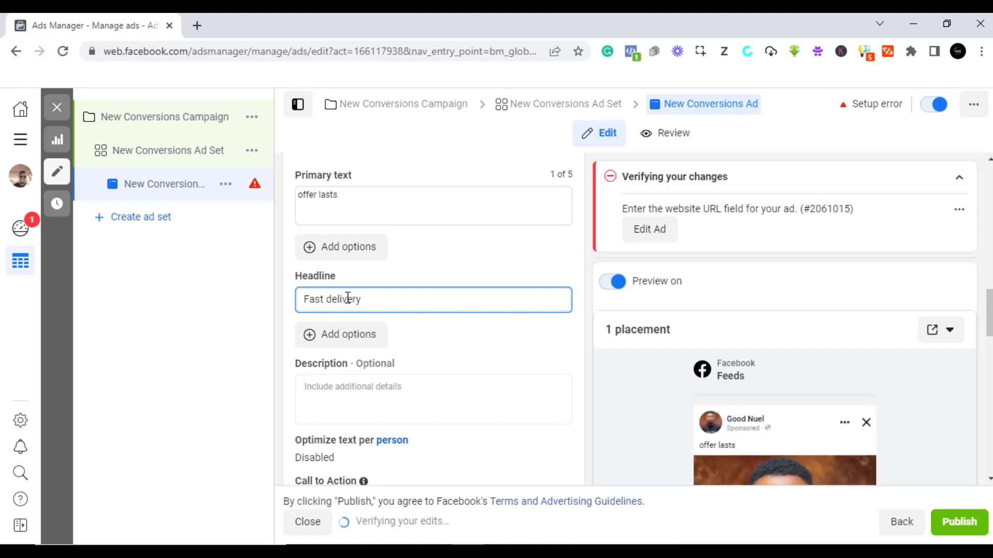
- Set the ad's call to action to Shop now
scroll(366, 383, "down", 1)
scroll(366, 387, "down", 3)
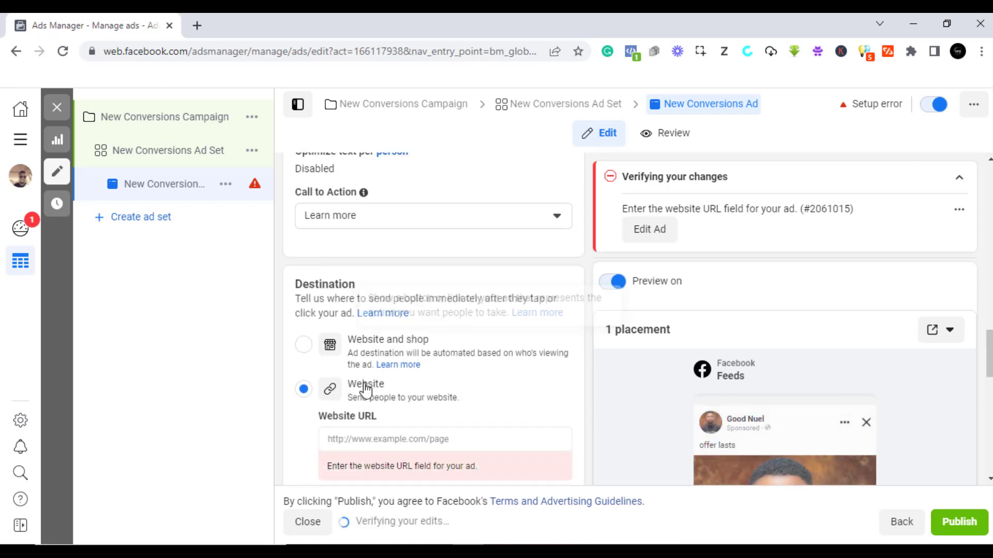
left_click(395, 222)
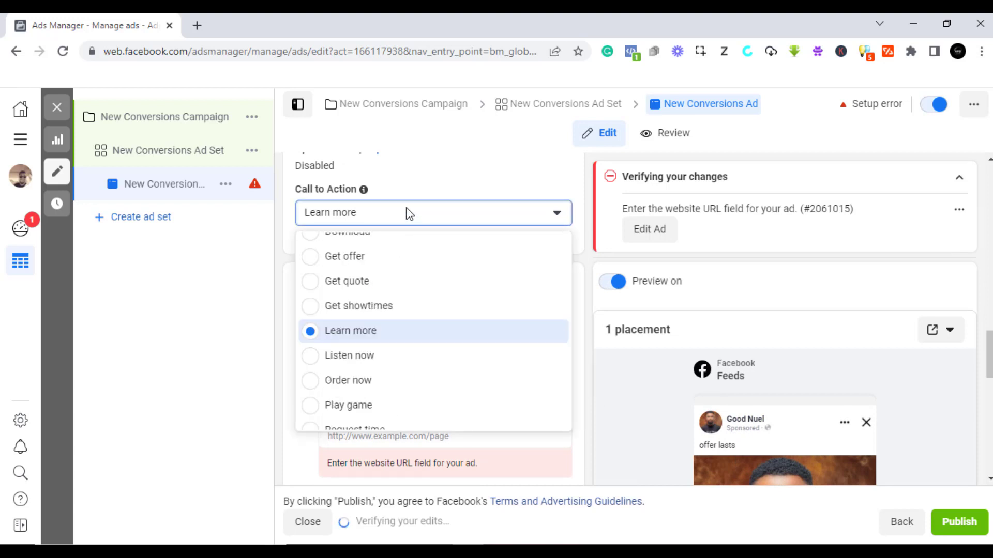
scroll(356, 388, "down", 2)
scroll(341, 356, "down", 1)
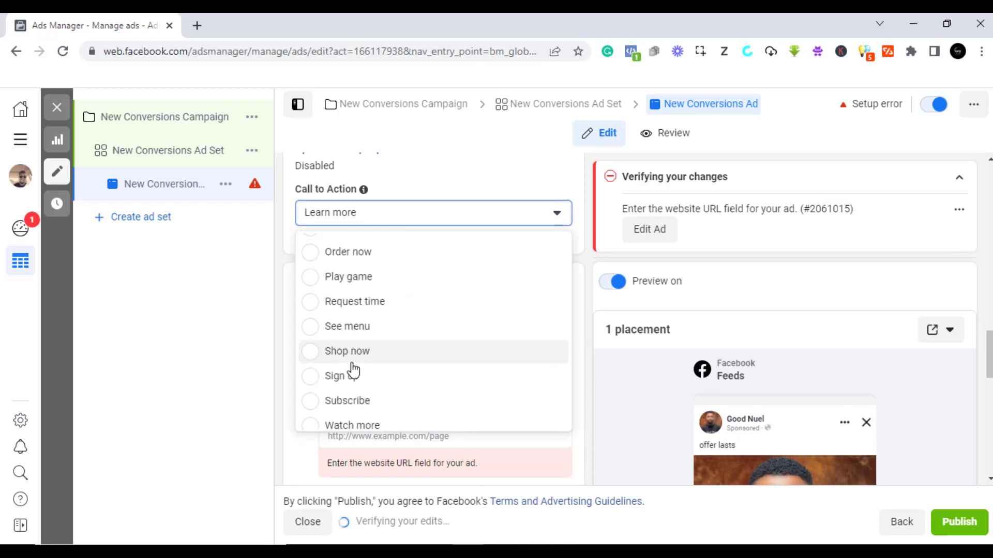
left_click(311, 345)
- Keep Website as the ad's destination and enter goodnuel.com as the website URL
scroll(388, 328, "down", 2)
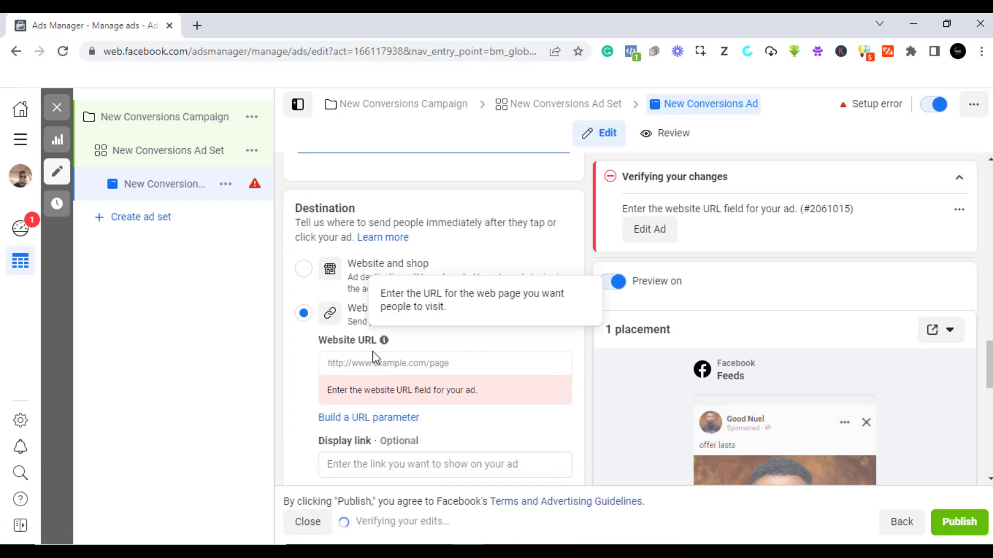
scroll(373, 357, "down", 1)
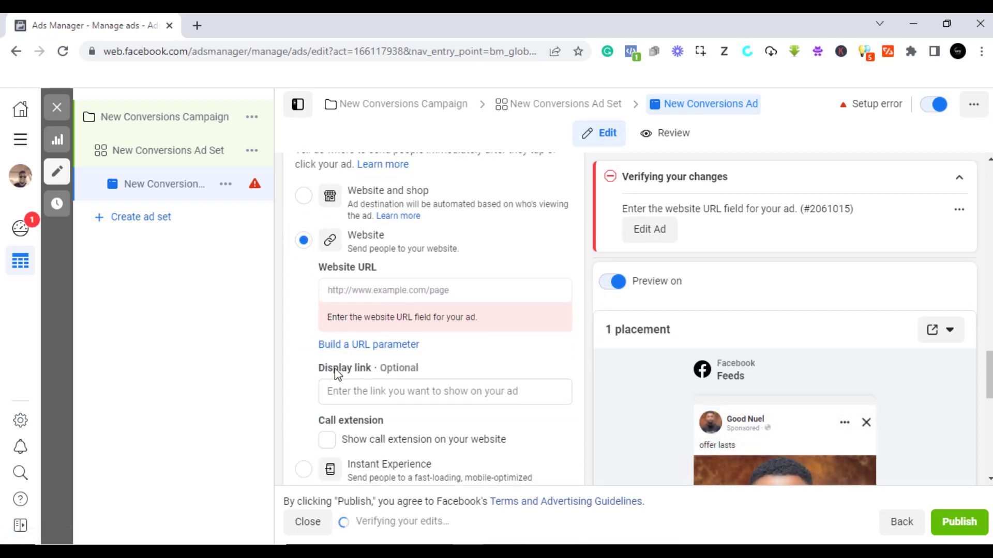
left_click(380, 287)
type("g")
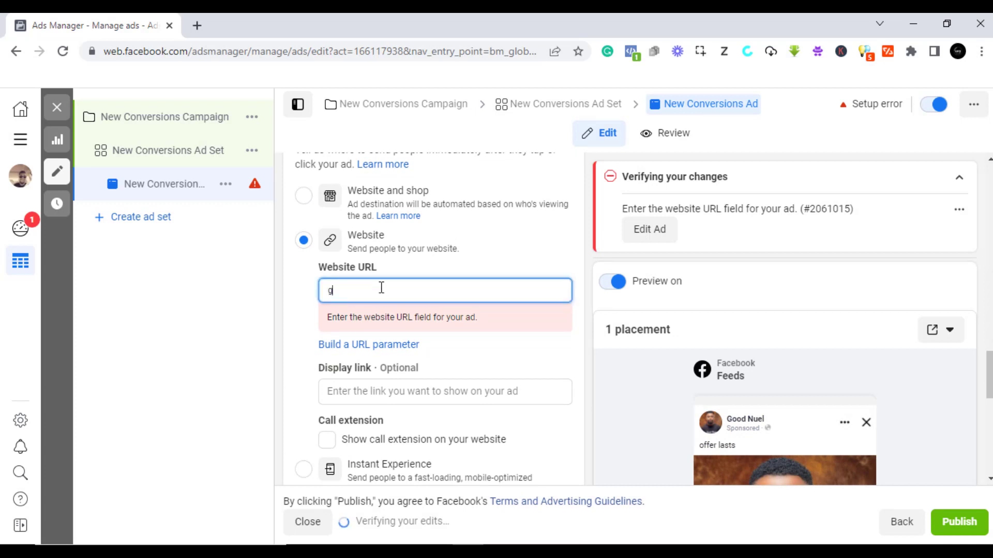
type("oodnue")
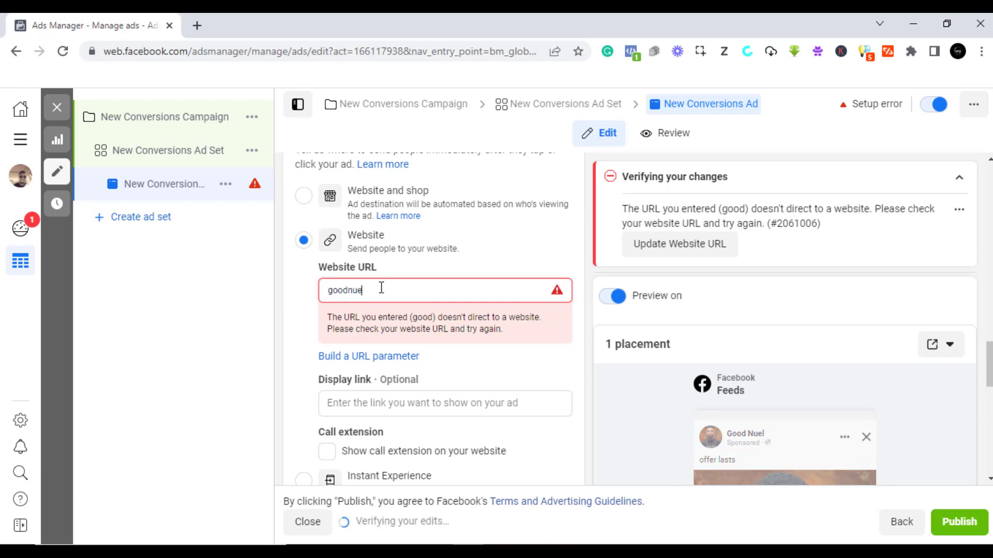
type("l")
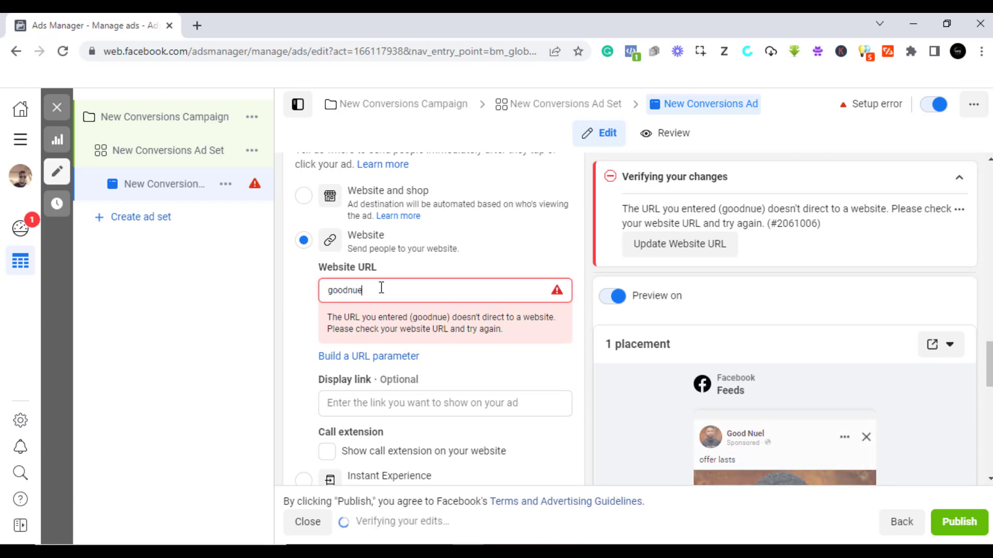
type(".c")
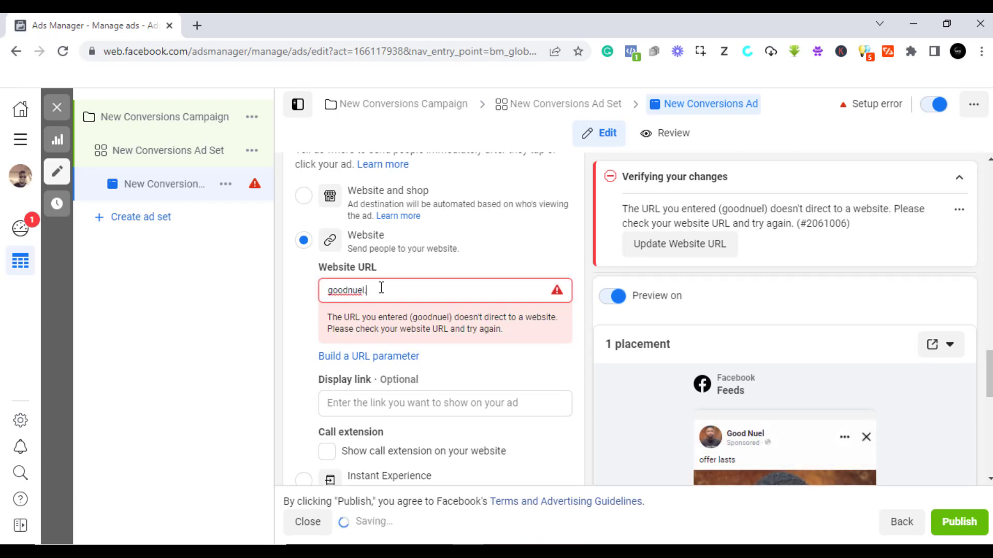
type("om")
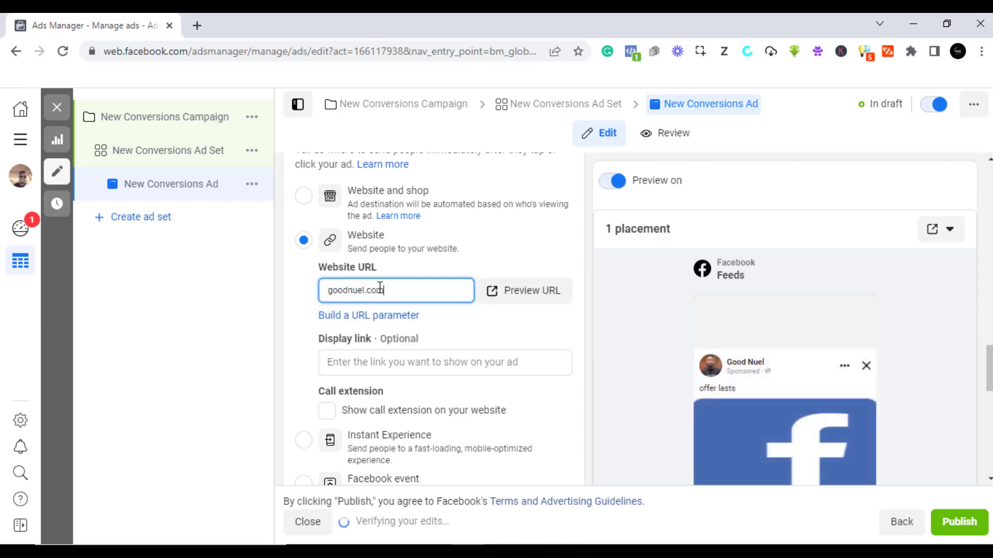
- Review the remaining destination options, the Languages and Tracking sections, the ad text and the Facebook Feeds preview
scroll(512, 357, "down", 8)
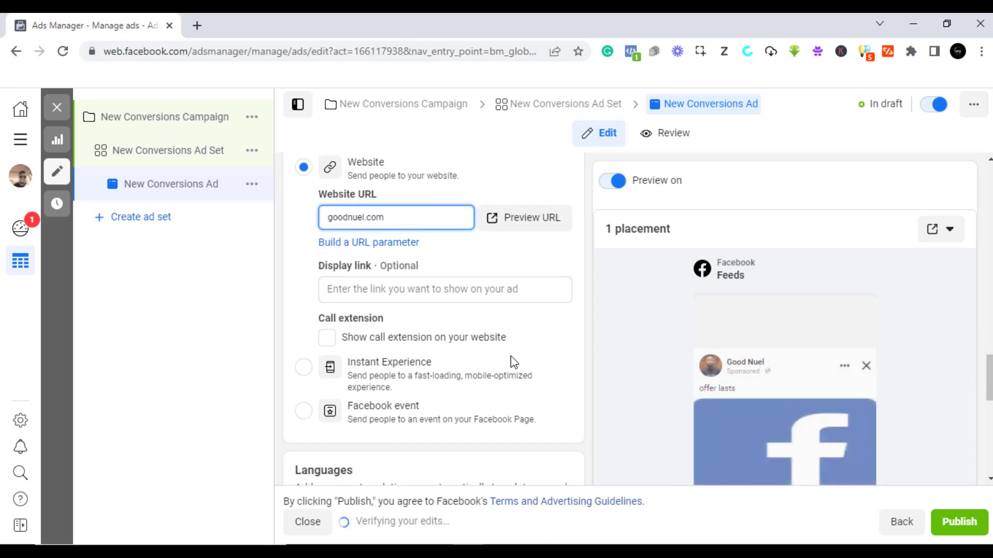
scroll(786, 429, "down", 3)
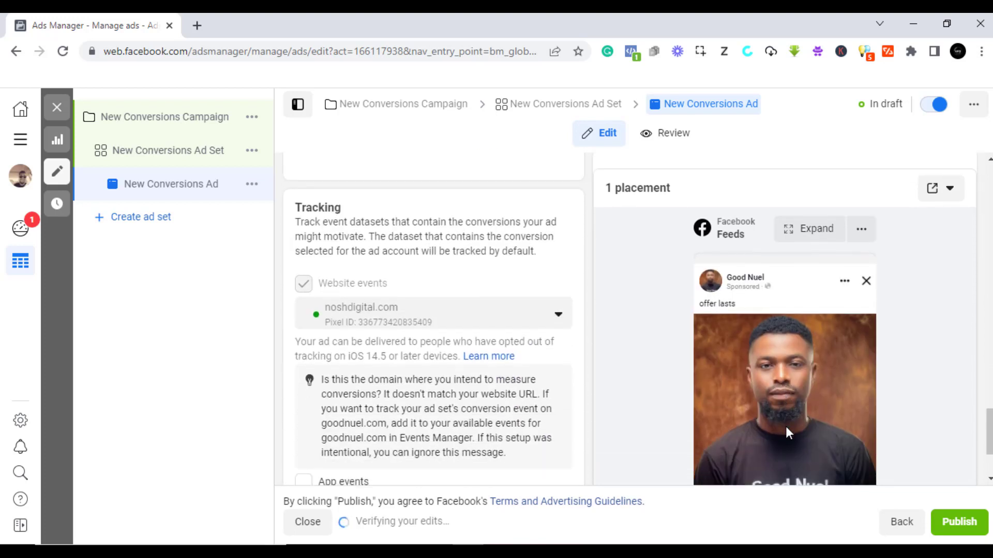
scroll(683, 408, "up", 2)
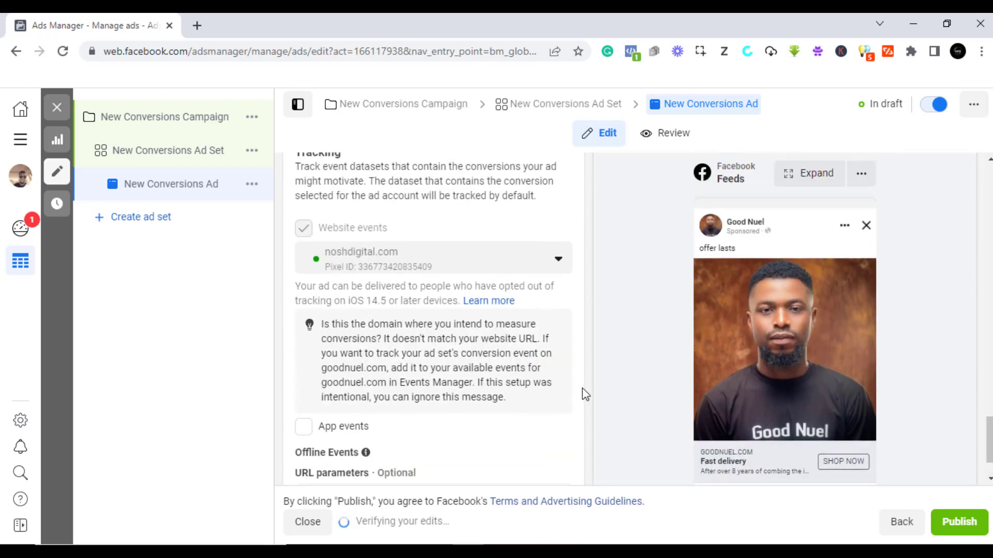
scroll(873, 392, "down", 2)
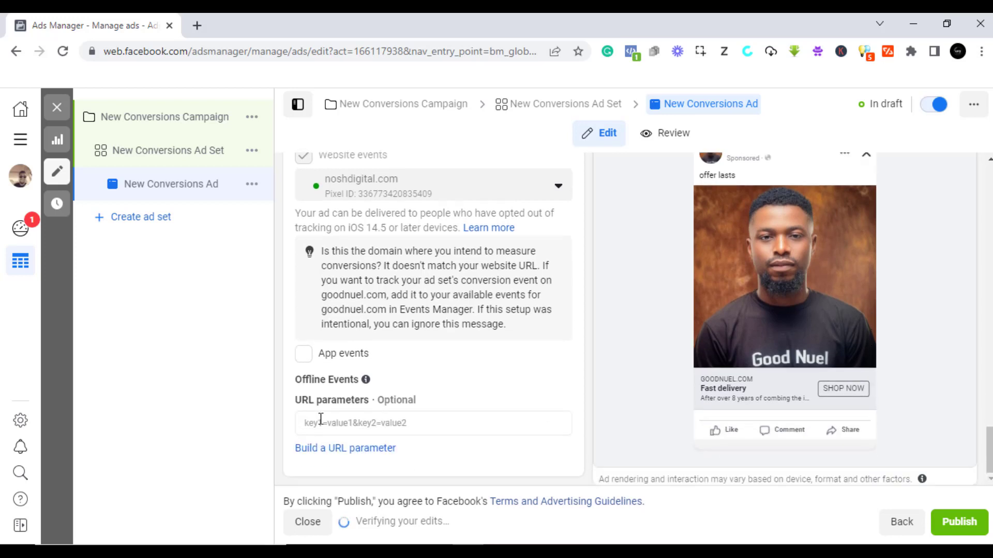
scroll(410, 433, "up", 10)
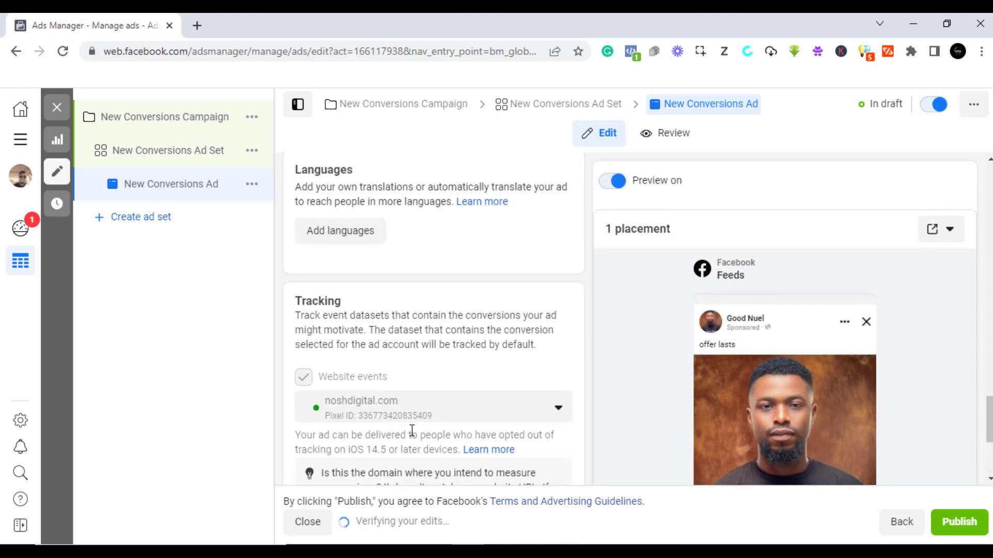
scroll(411, 430, "down", 4)
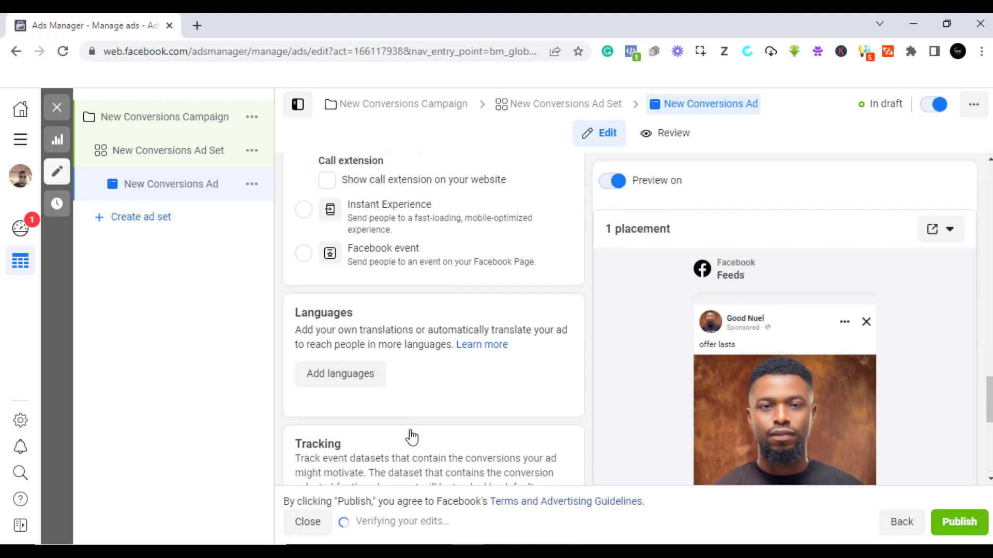
scroll(768, 462, "down", 7)
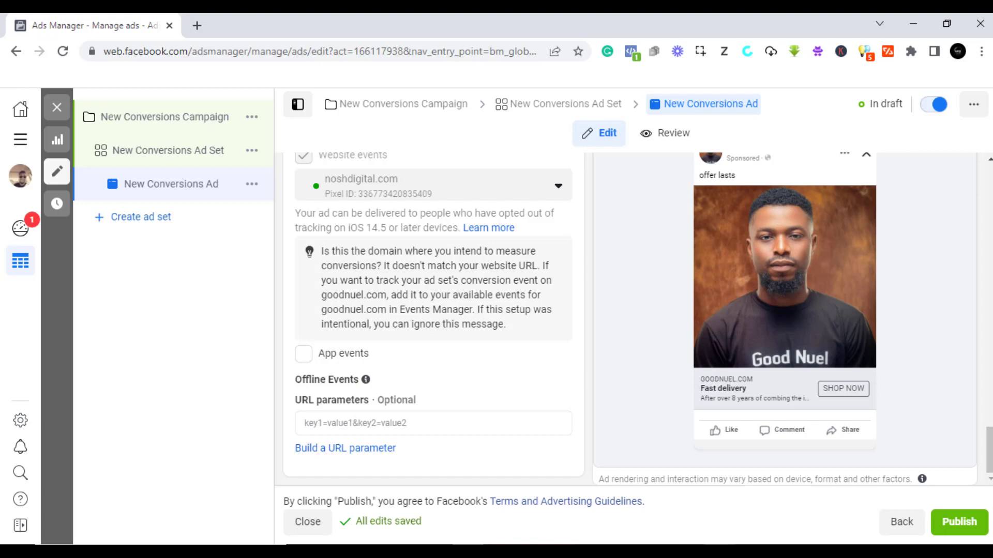
scroll(880, 386, "up", 2)
scroll(880, 385, "up", 10)
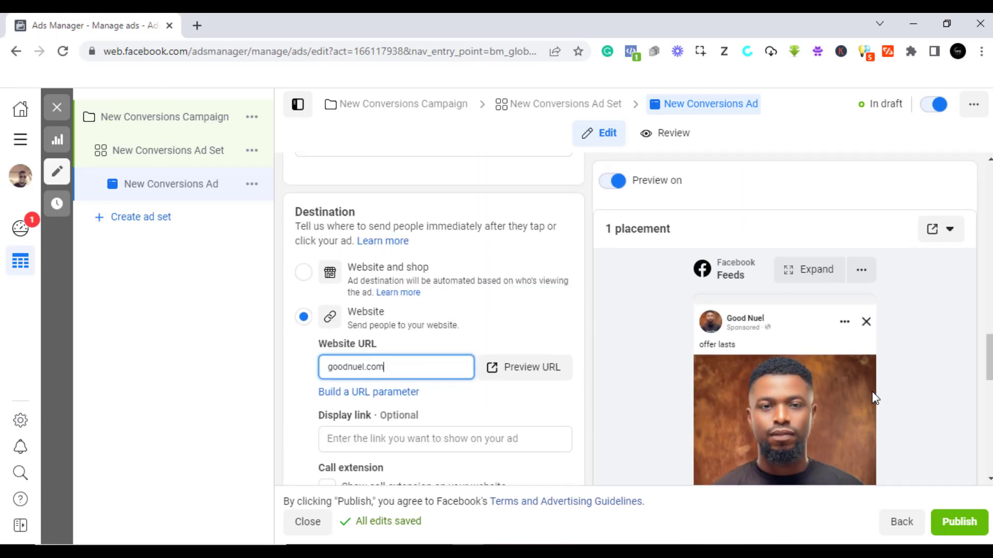
scroll(873, 396, "up", 2)
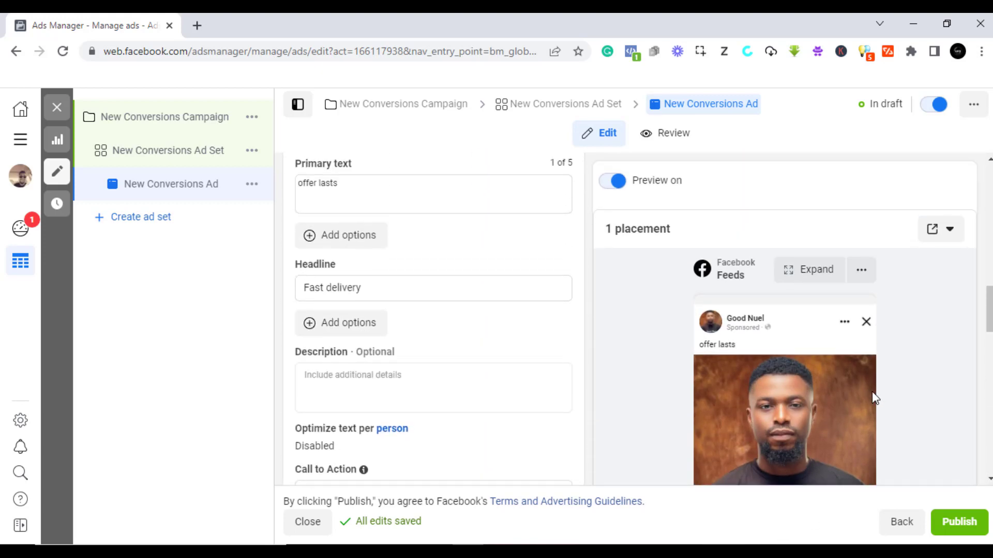